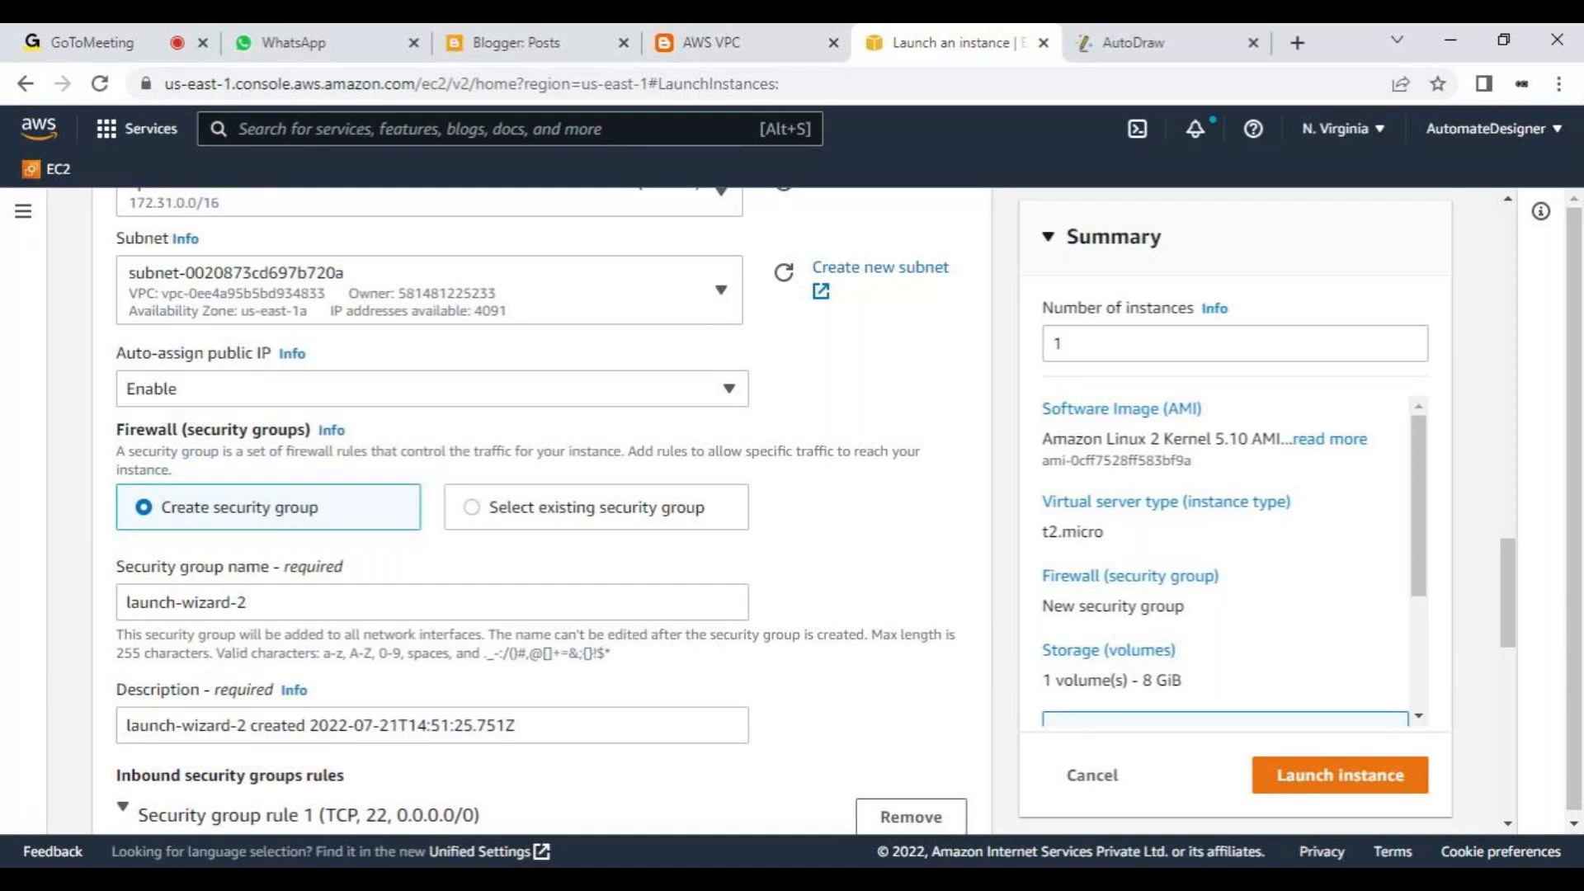
- Set Auto-assign public IP to Disable in the instance's network settings
scroll(519, 559, down, 3)
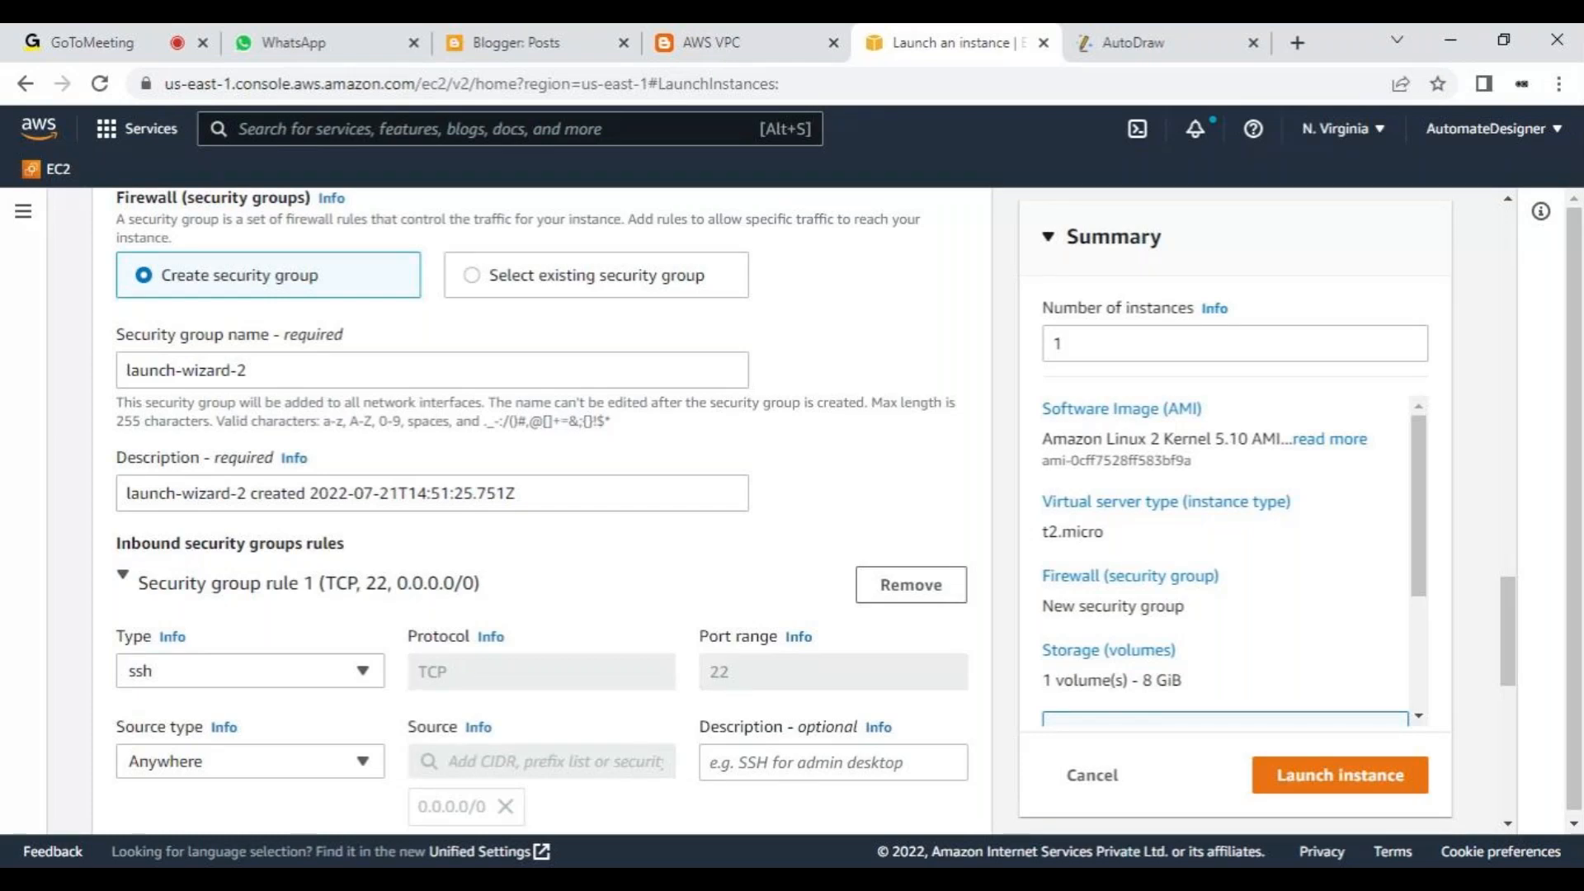
scroll(520, 561, down, 2)
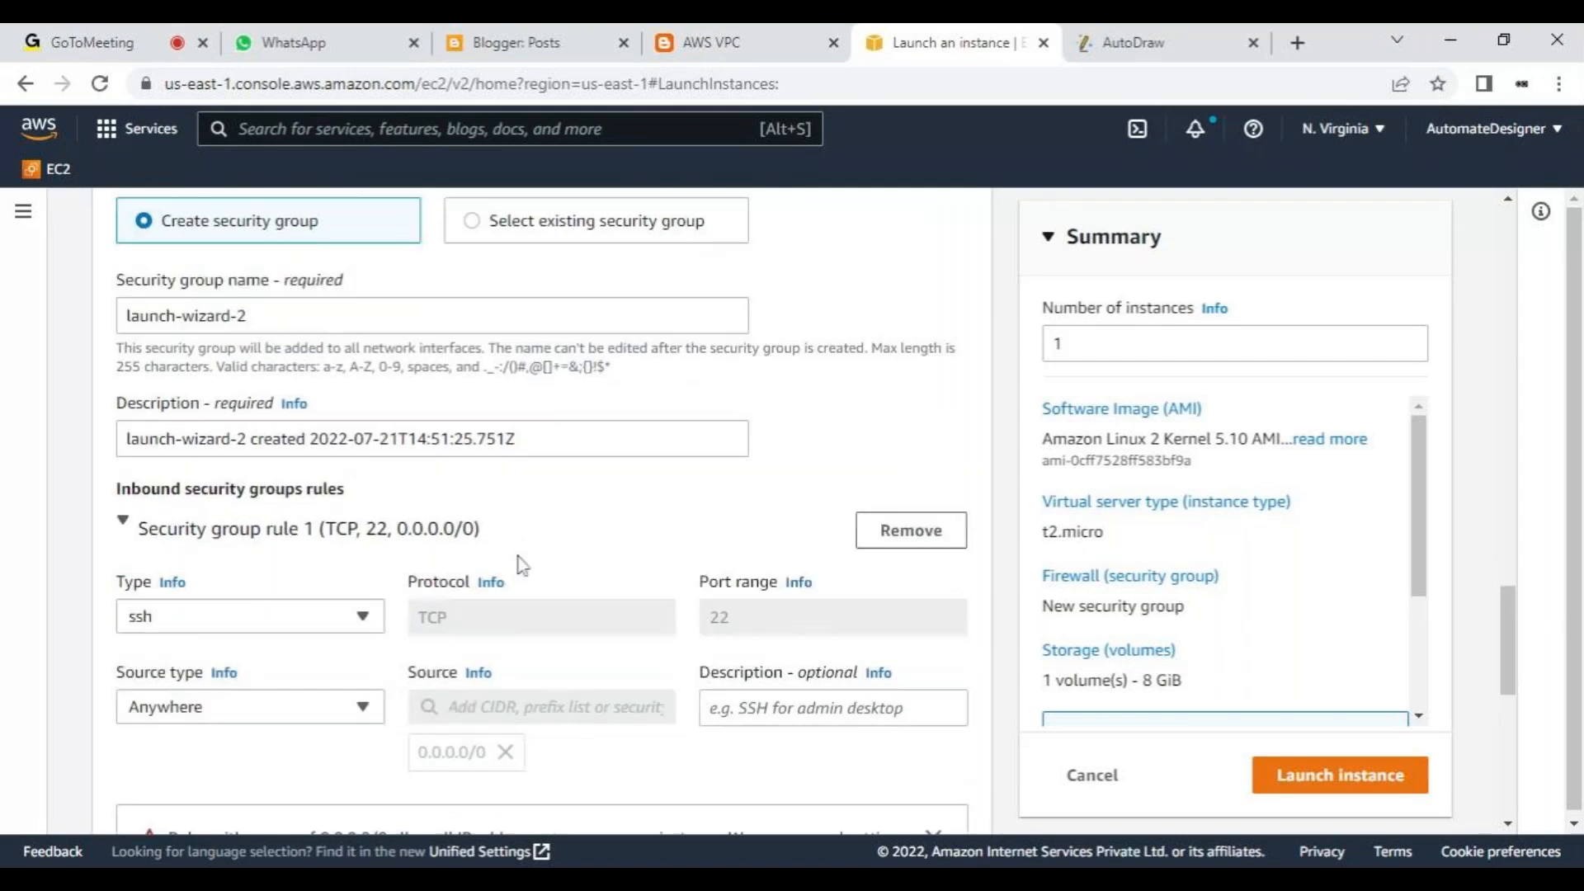
scroll(521, 564, up, 4)
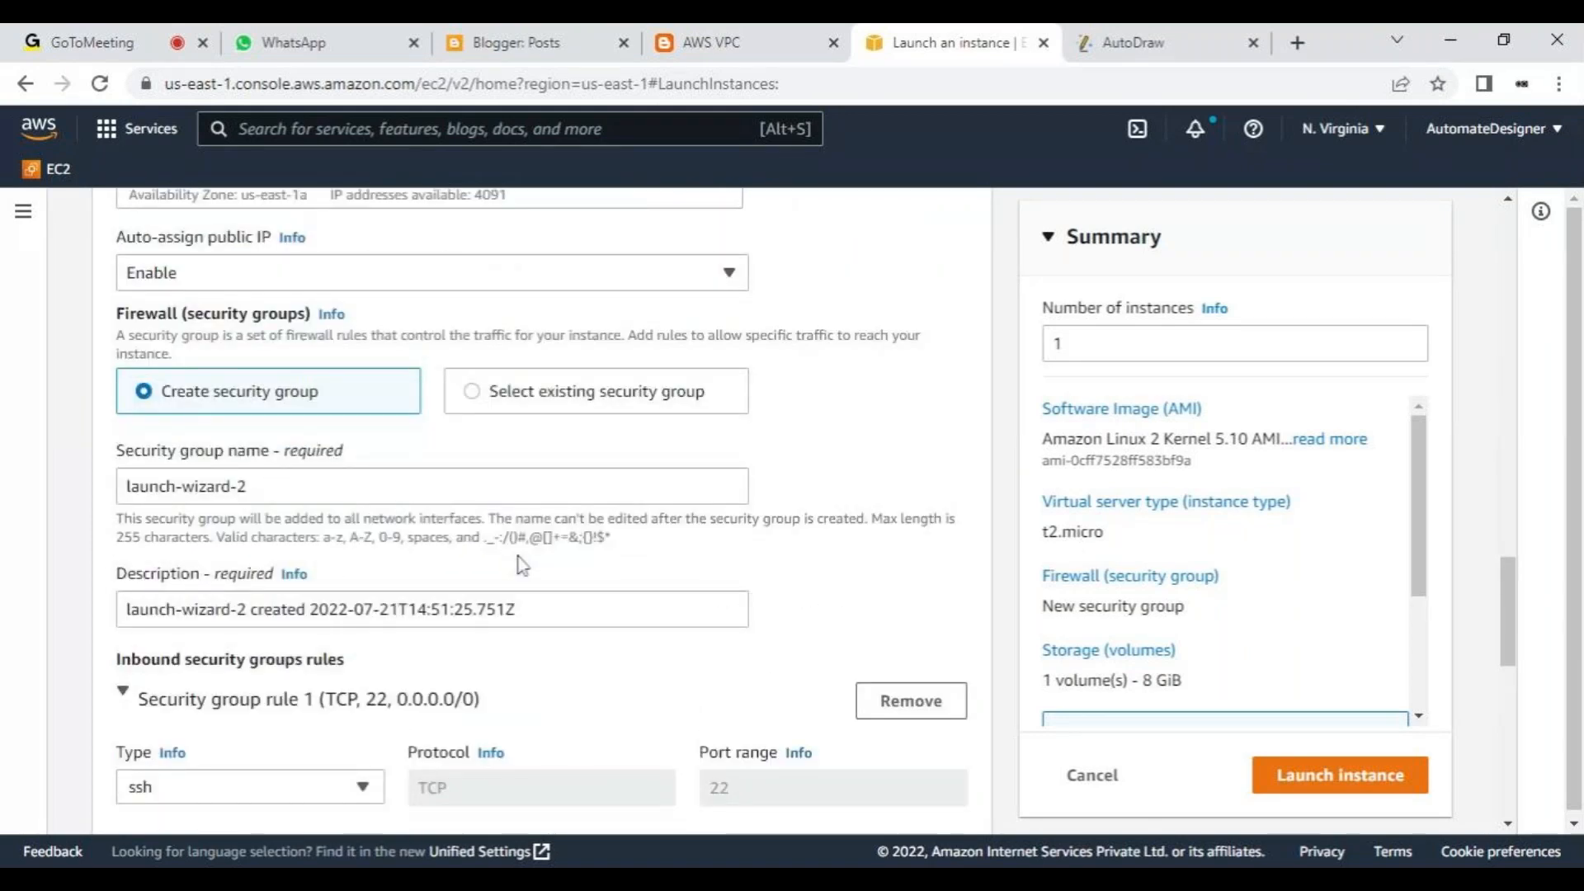
click(379, 486)
scroll(379, 485, up, 4)
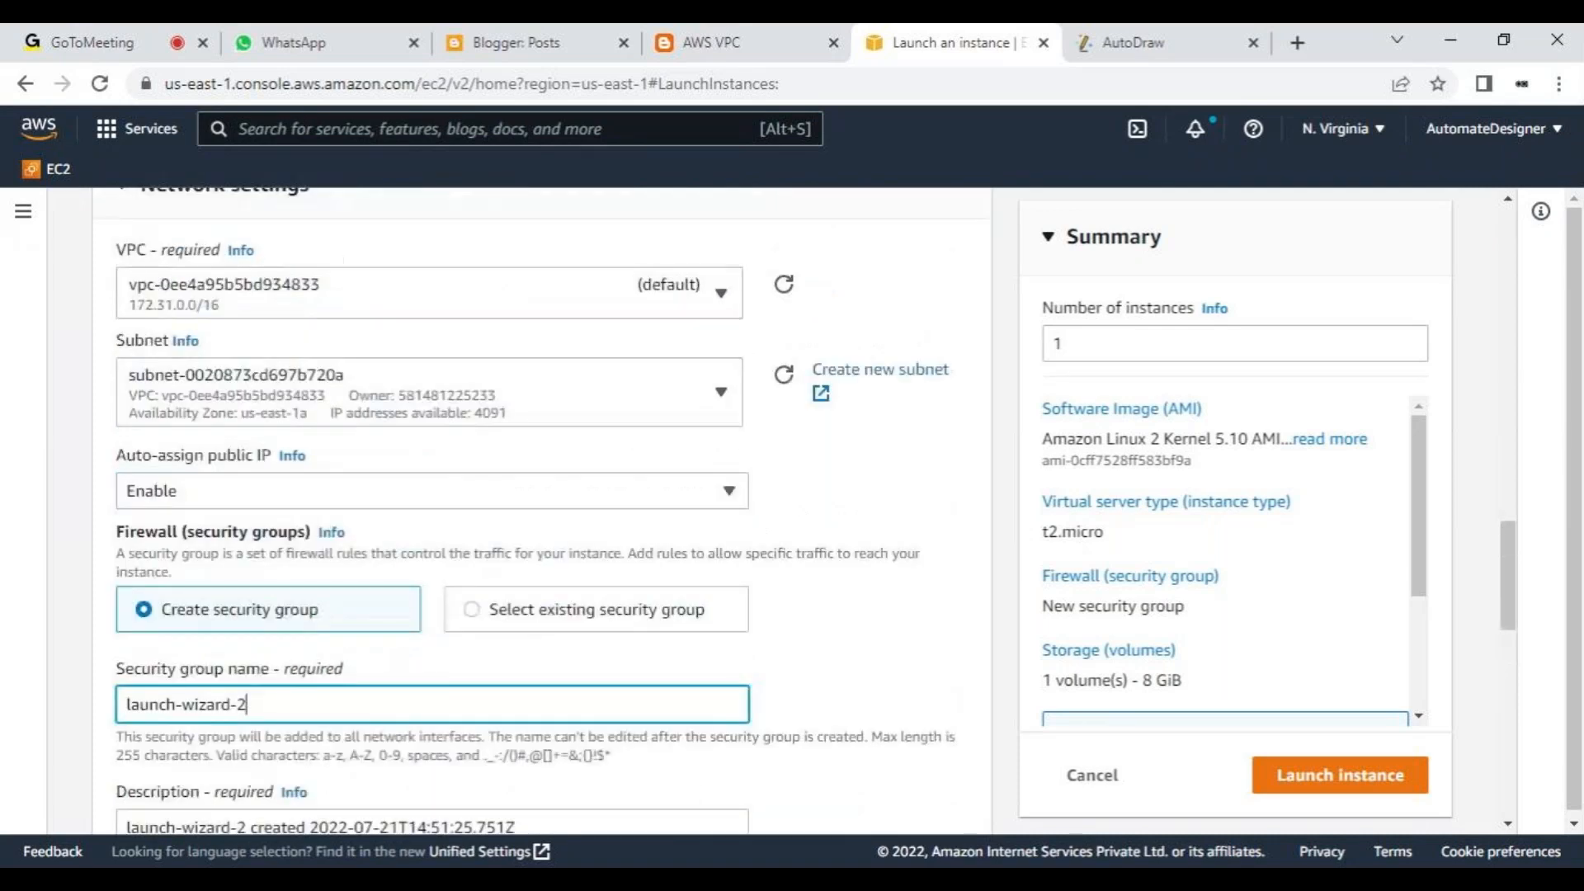
click(341, 511)
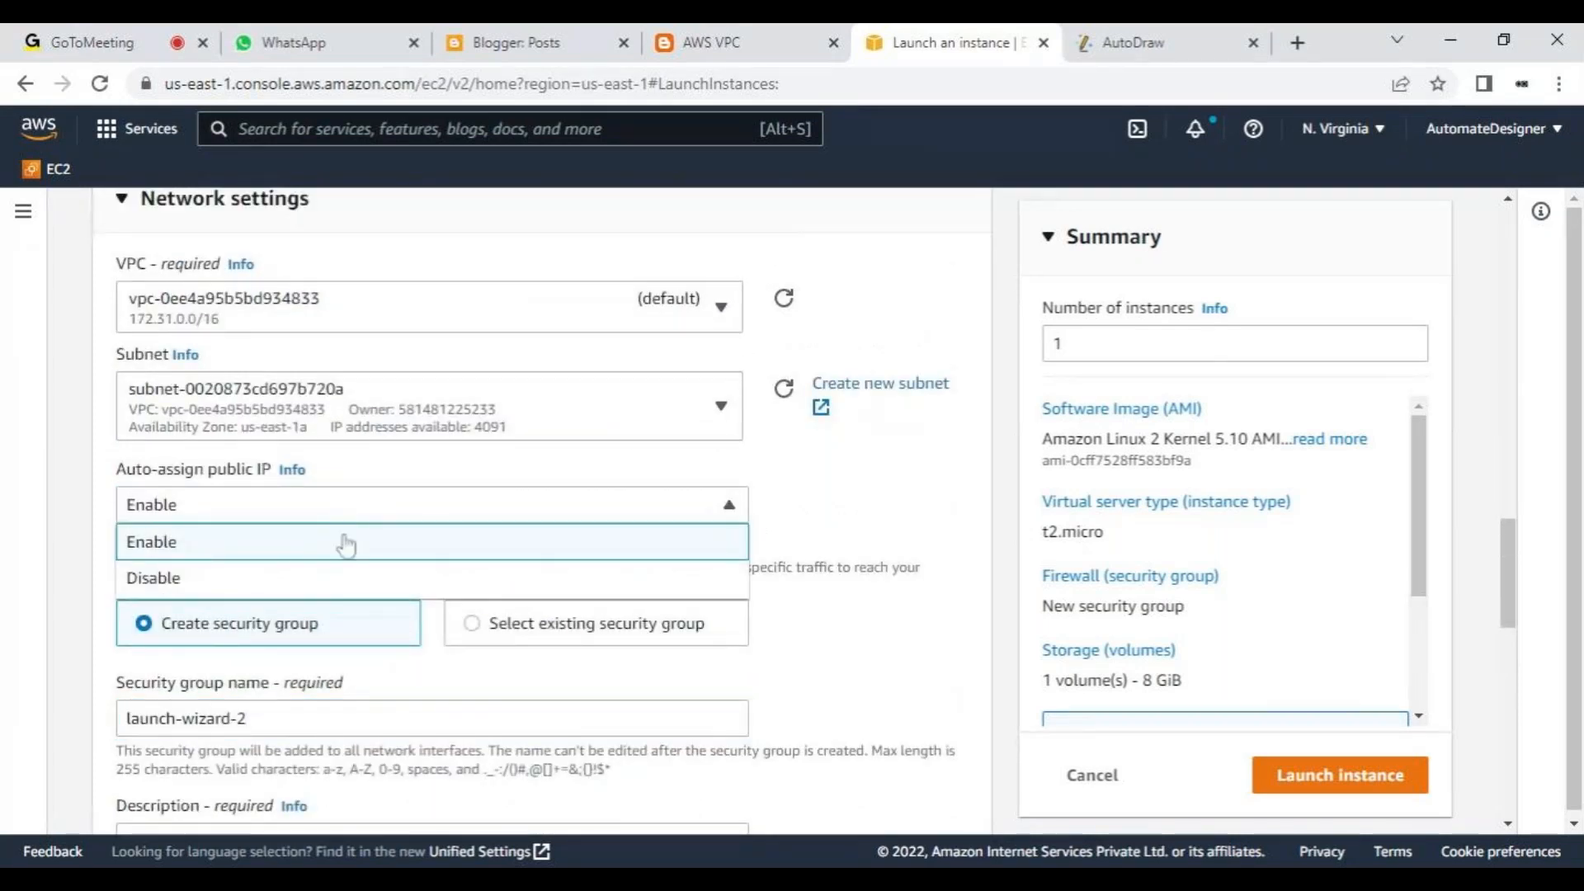
click(342, 541)
click(345, 517)
click(344, 576)
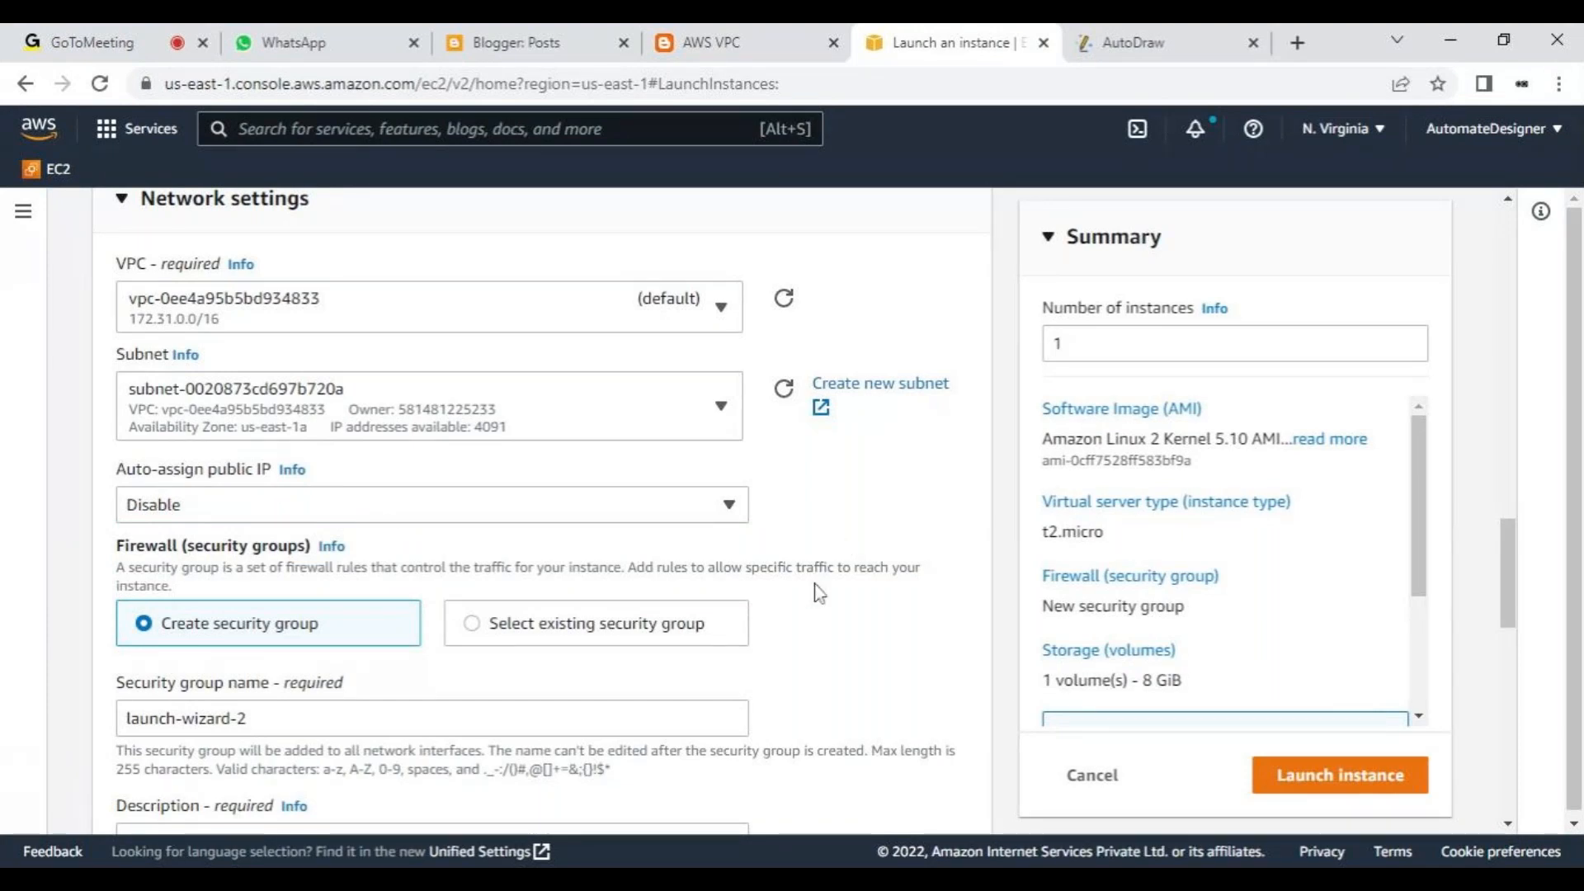
- Switch to AutoDraw and reposition the public IP text, the web server circle and the WEB server label in the diagram
click(1167, 46)
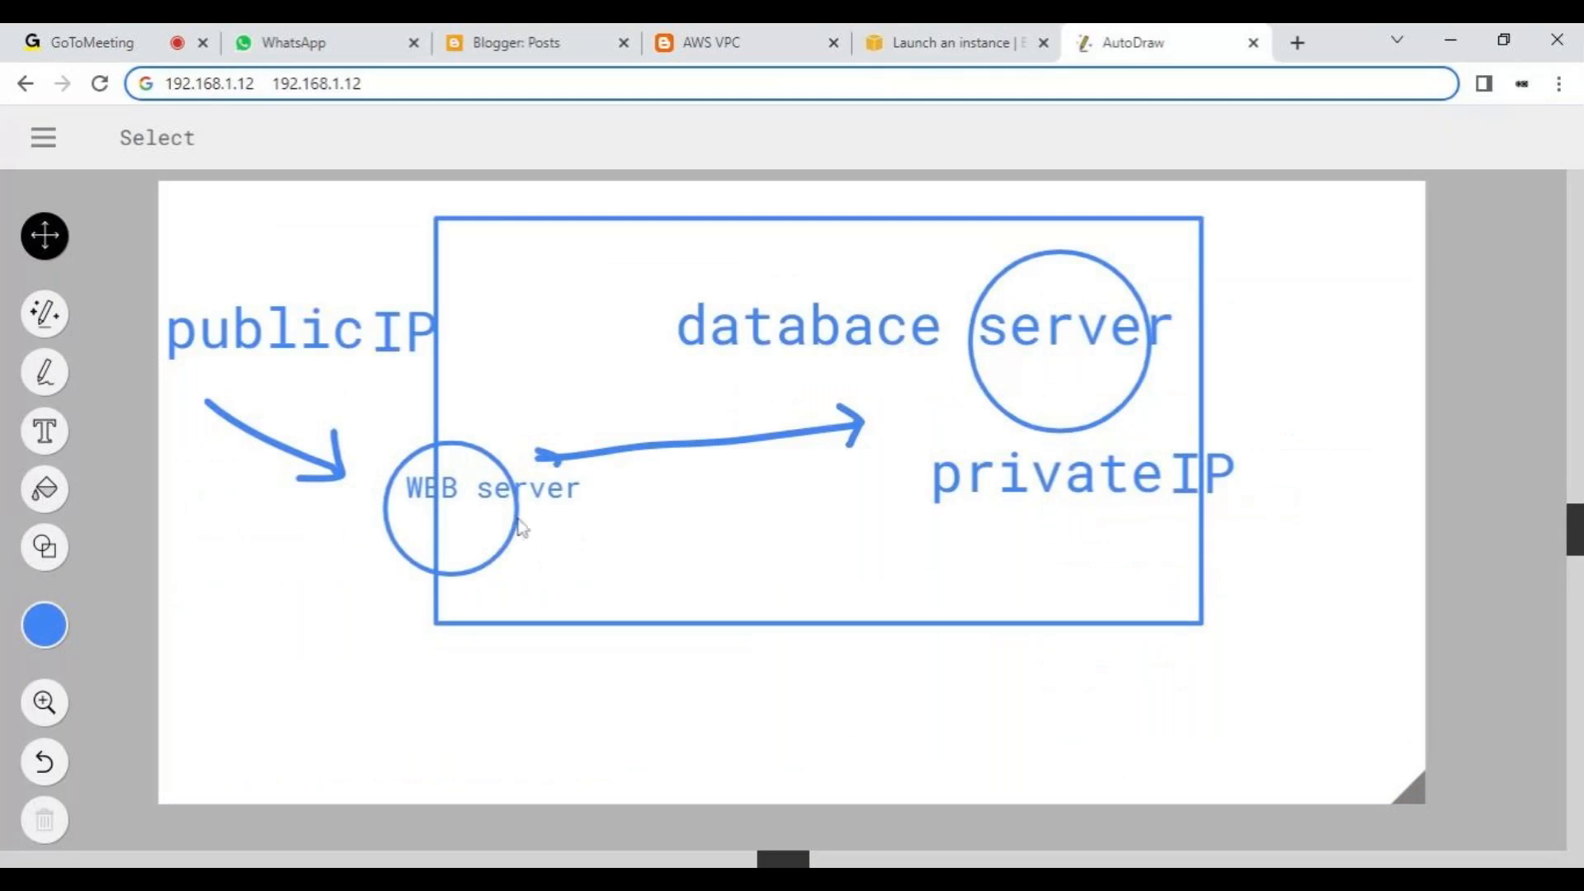
drag(477, 537, 769, 565)
drag(511, 495, 792, 559)
drag(404, 338, 338, 349)
click(404, 346)
click(369, 436)
drag(660, 578, 413, 594)
drag(714, 571, 505, 586)
- Switch back to the EC2 launch page and review the firewall settings, security group description and inbound rule
click(1014, 45)
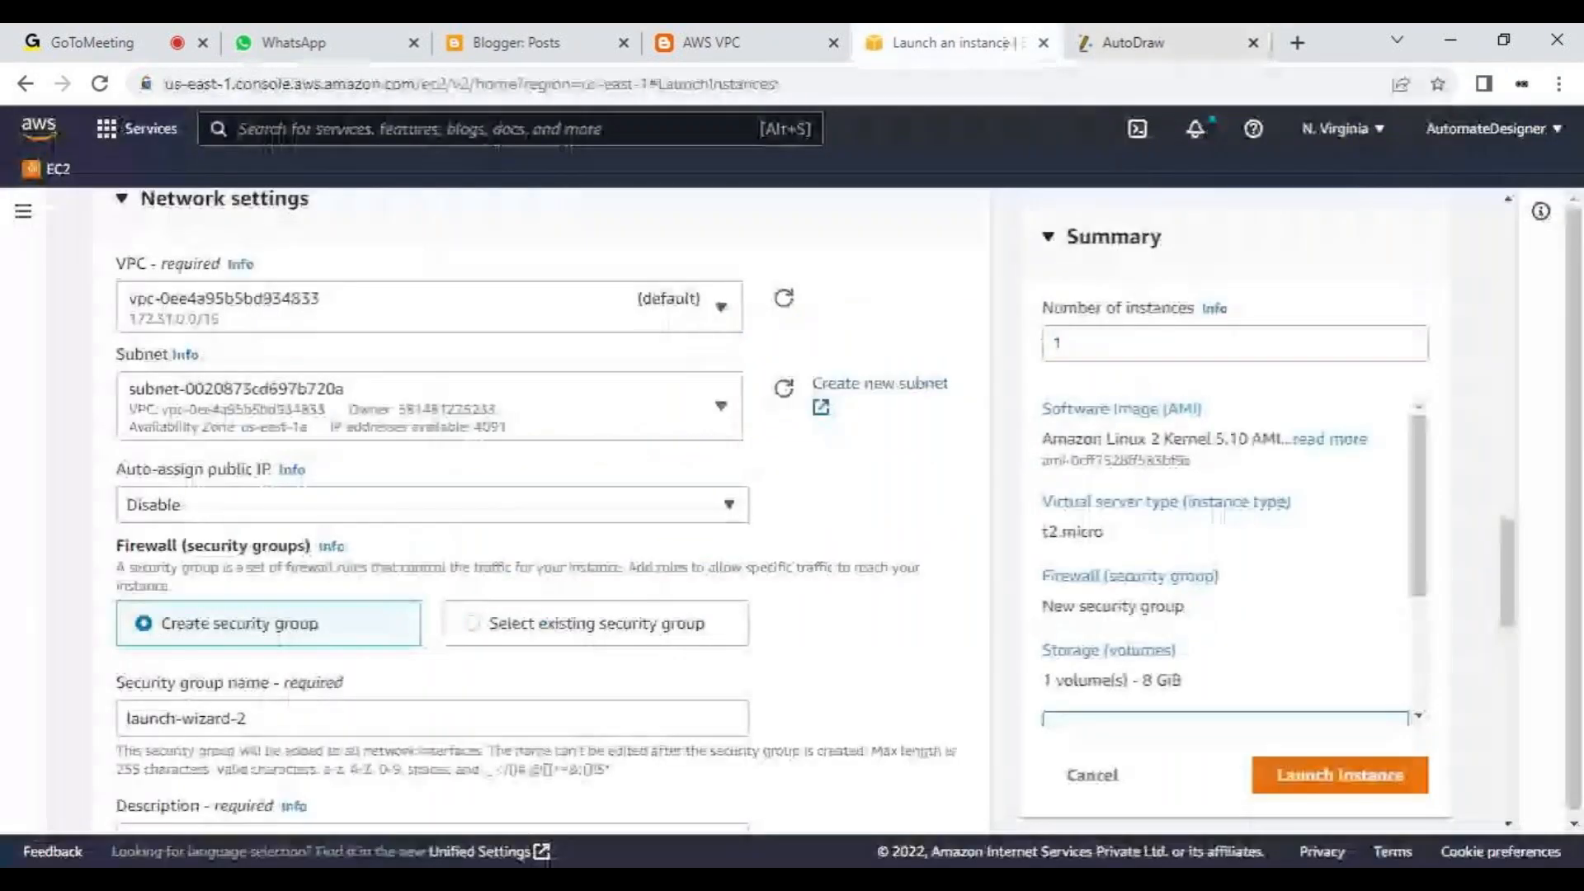
scroll(281, 645, down, 4)
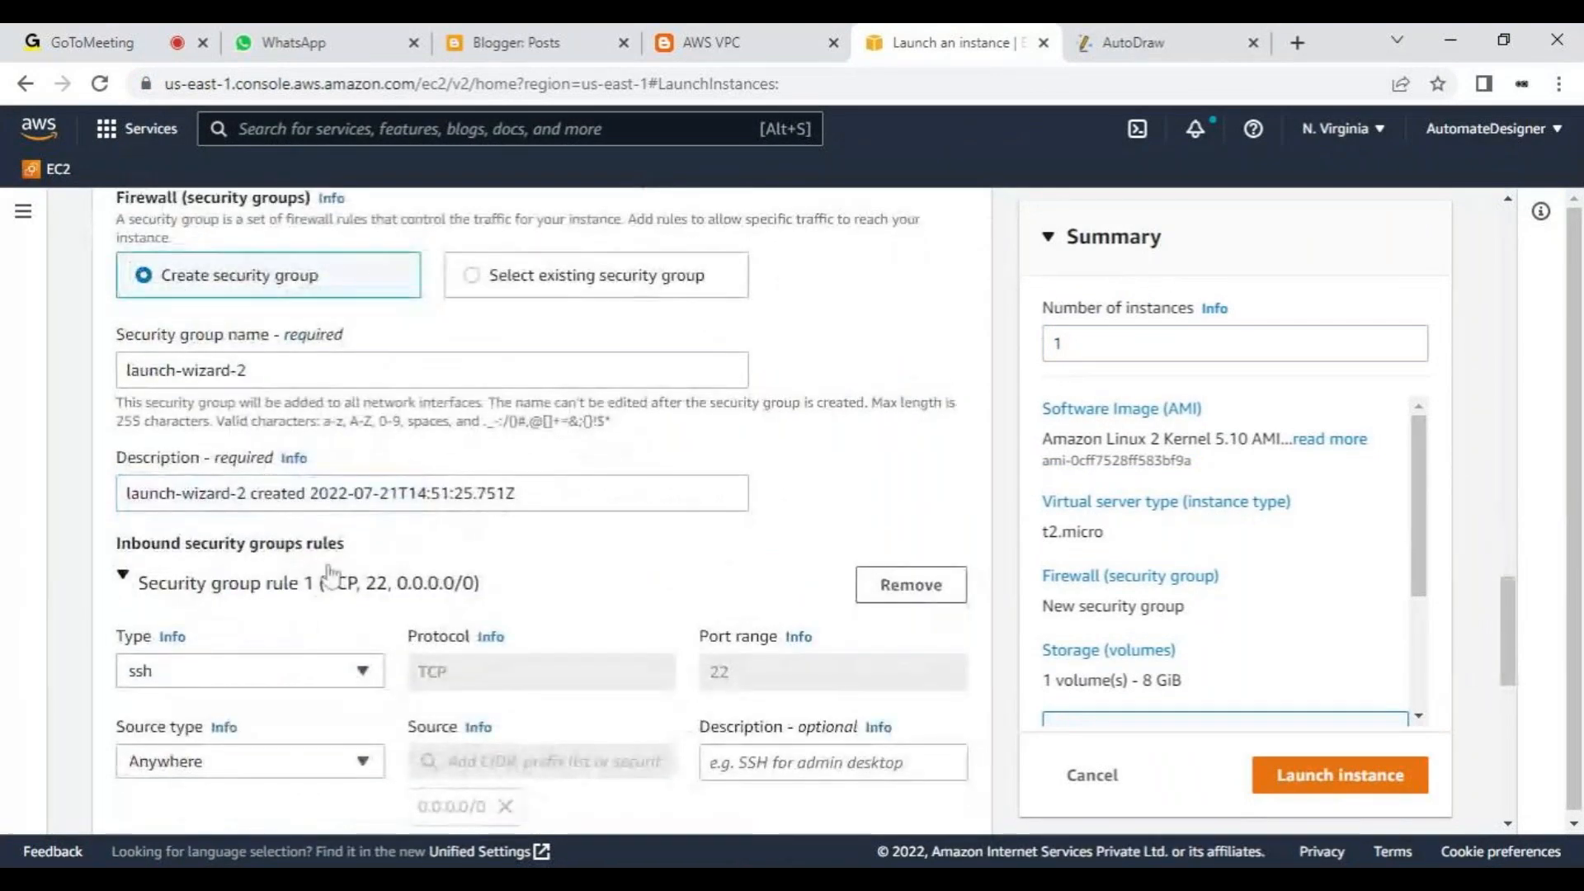
scroll(333, 573, down, 1)
click(328, 399)
scroll(331, 409, up, 3)
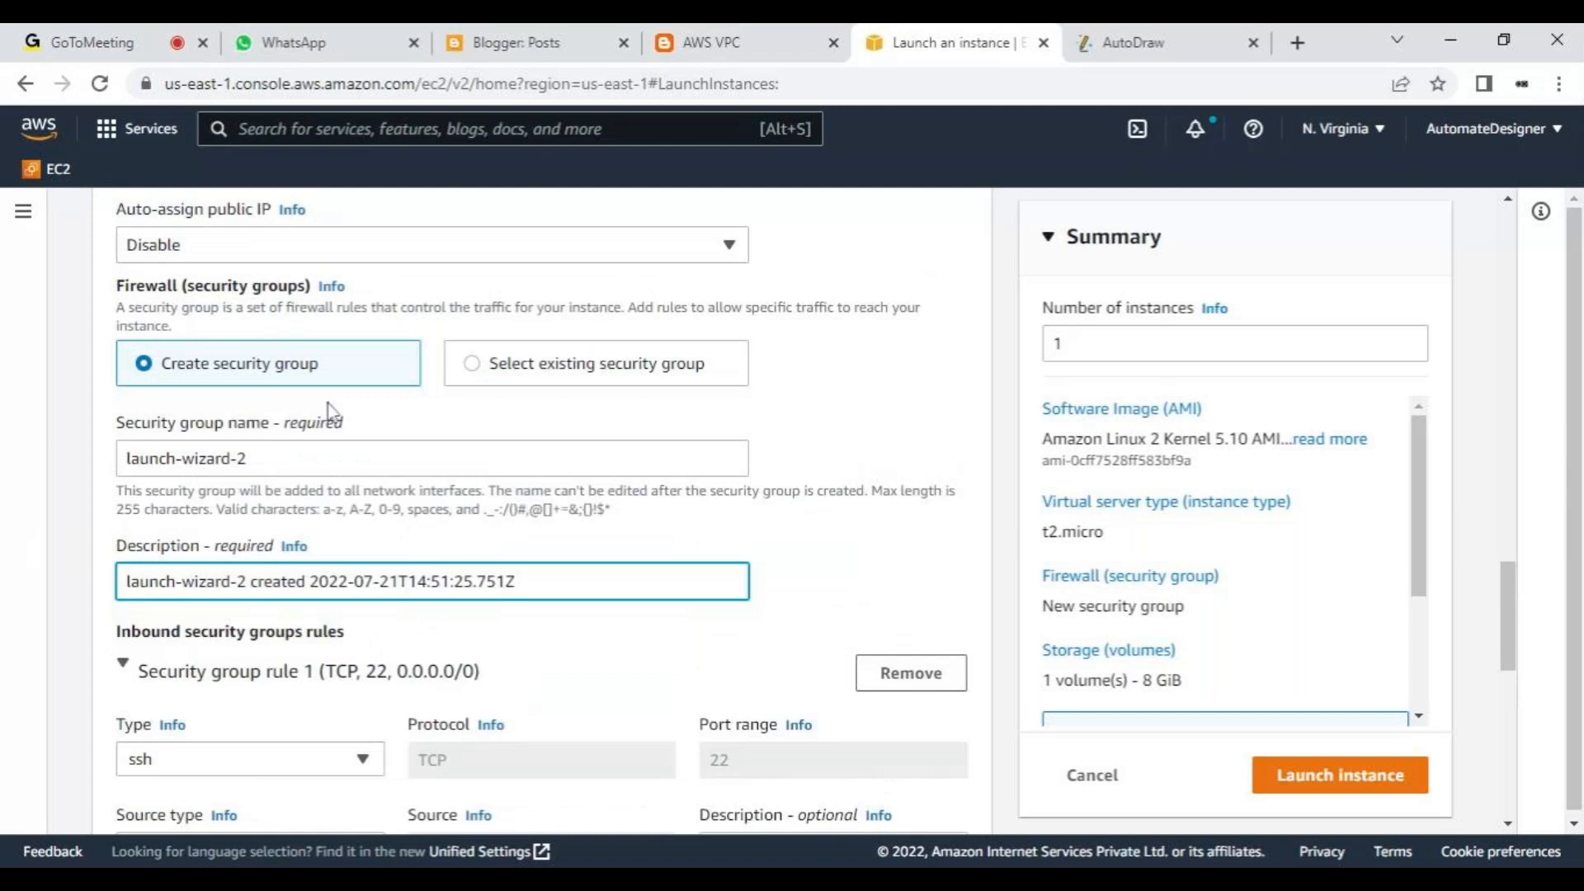
scroll(235, 557, up, 3)
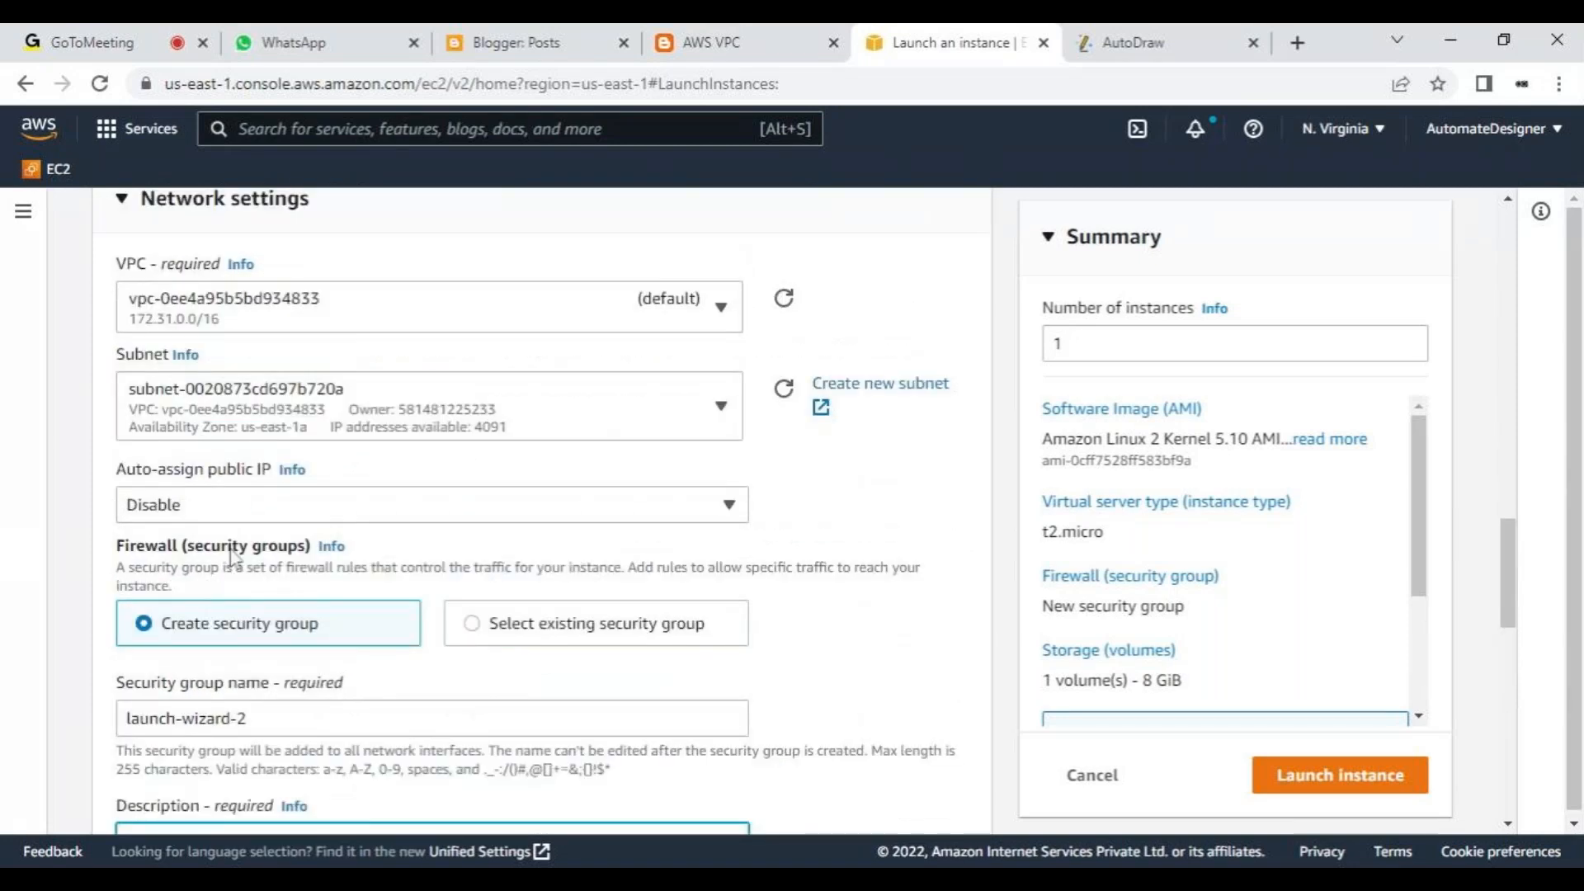
scroll(292, 565, down, 3)
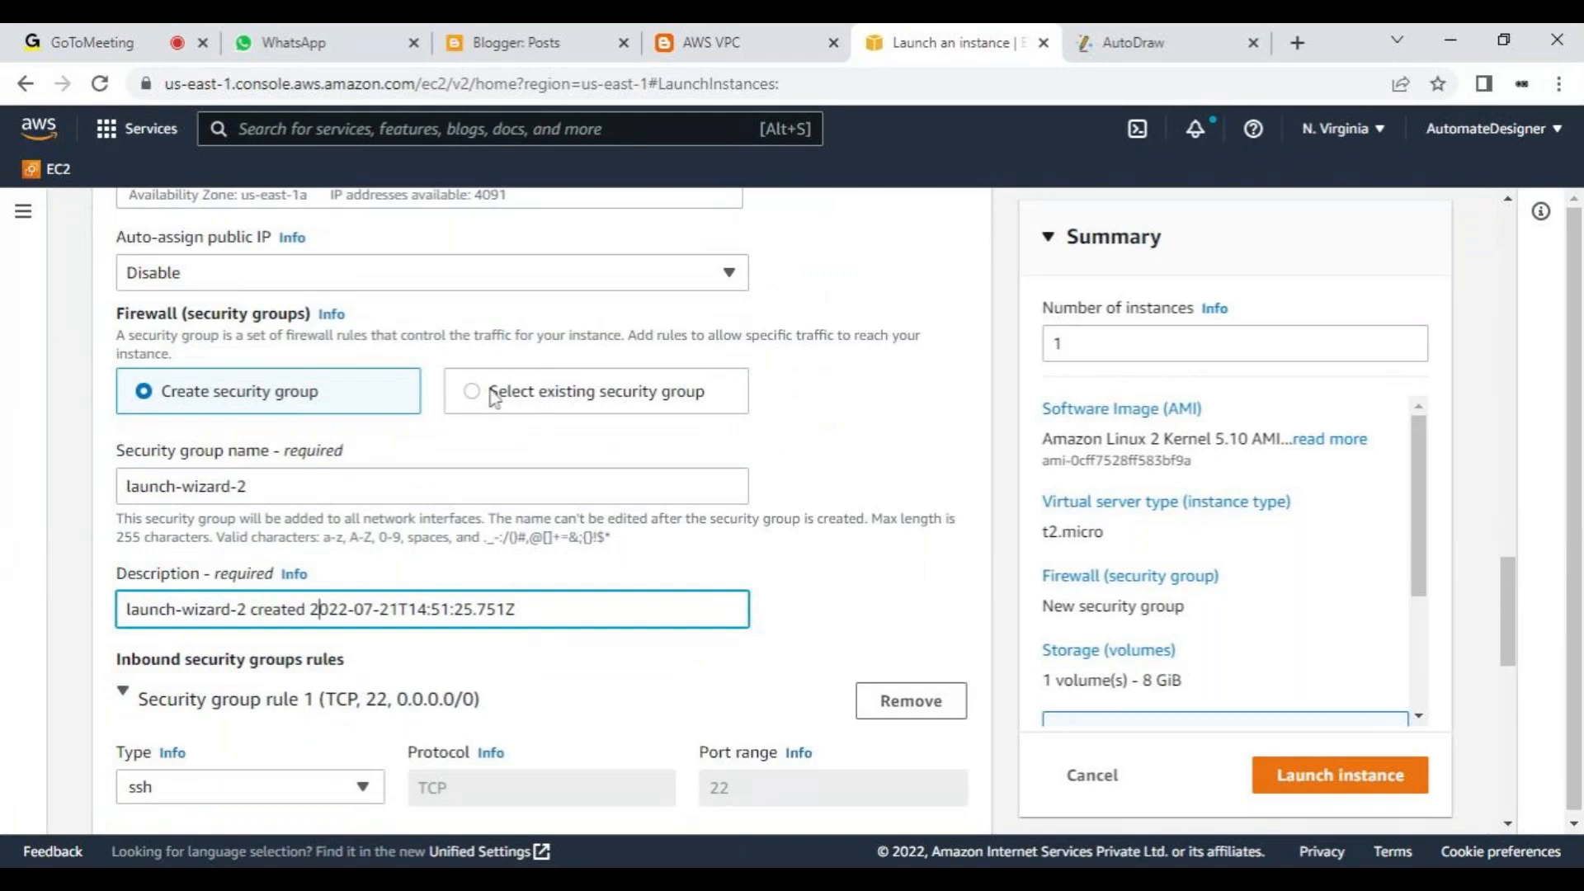
scroll(269, 450, down, 2)
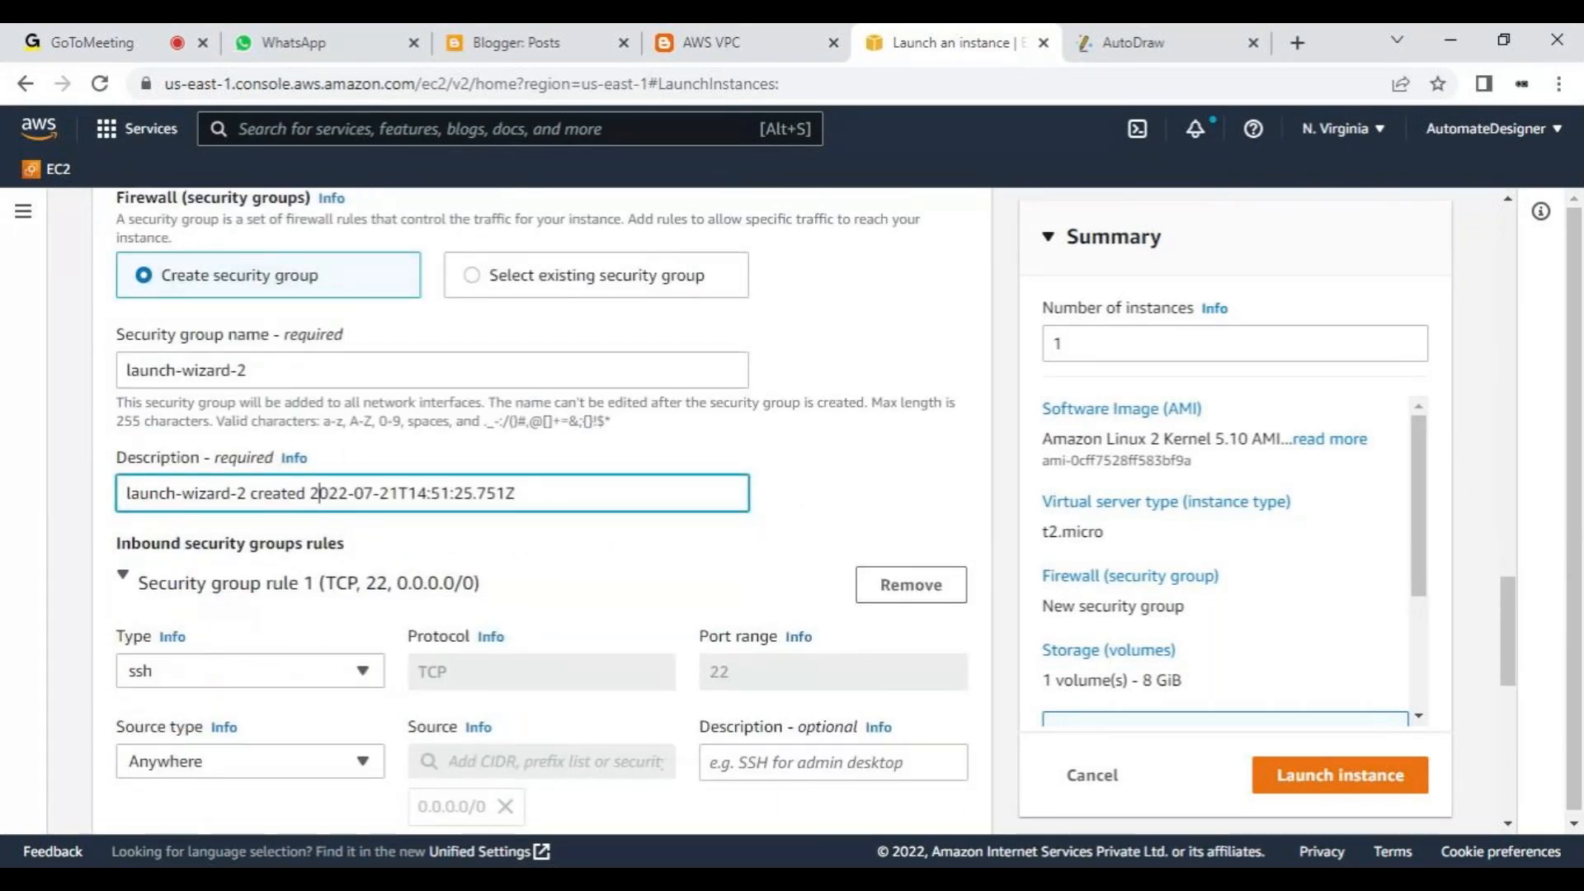
scroll(333, 446, down, 2)
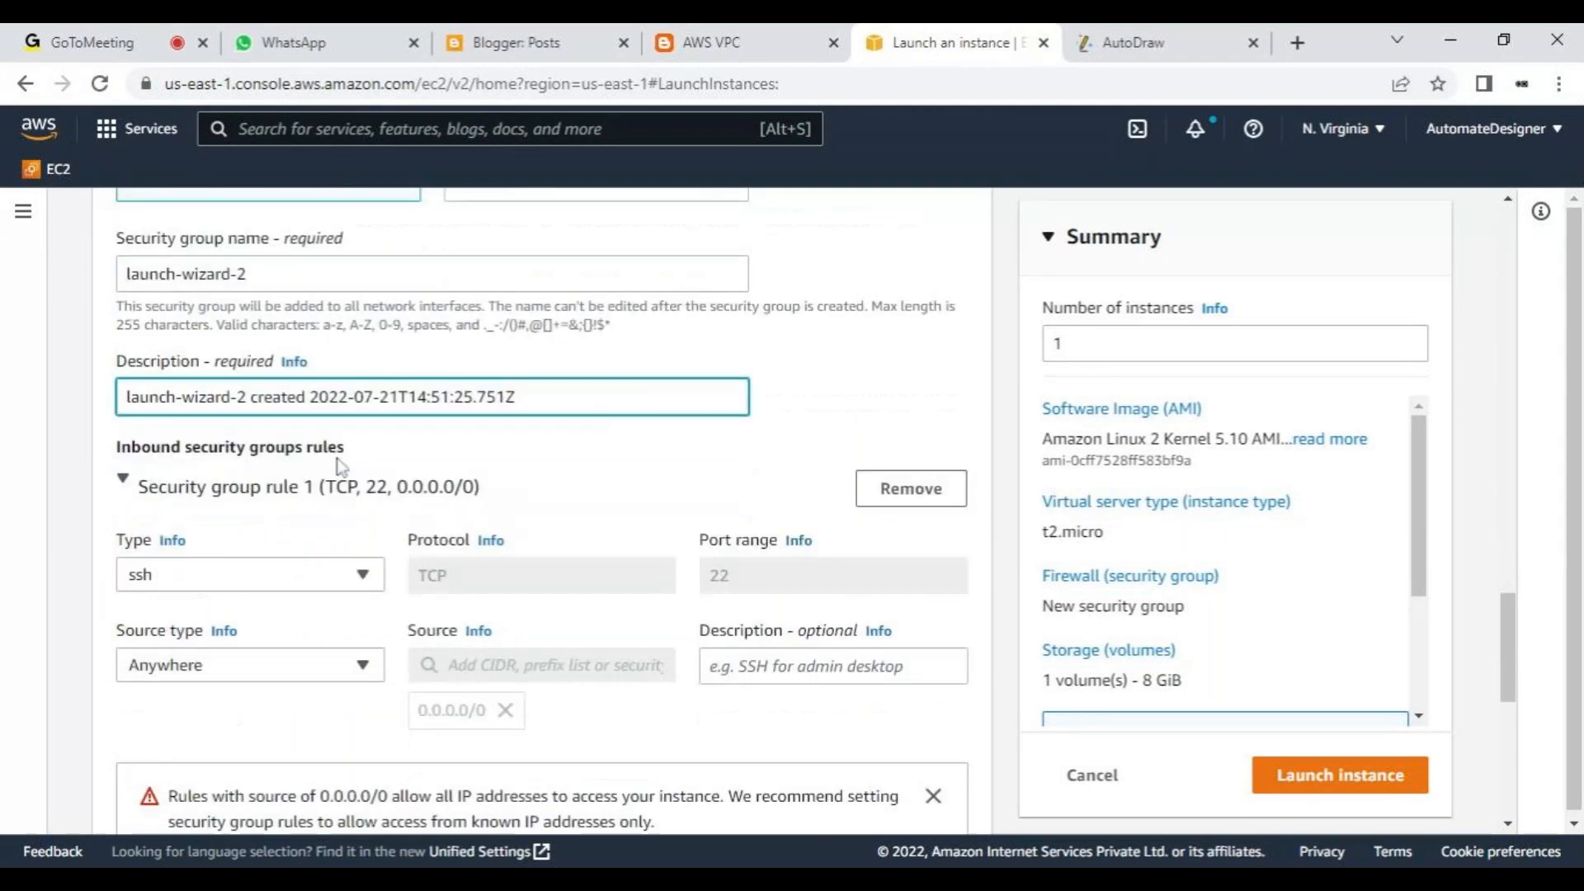
scroll(316, 492, up, 1)
scroll(317, 493, up, 1)
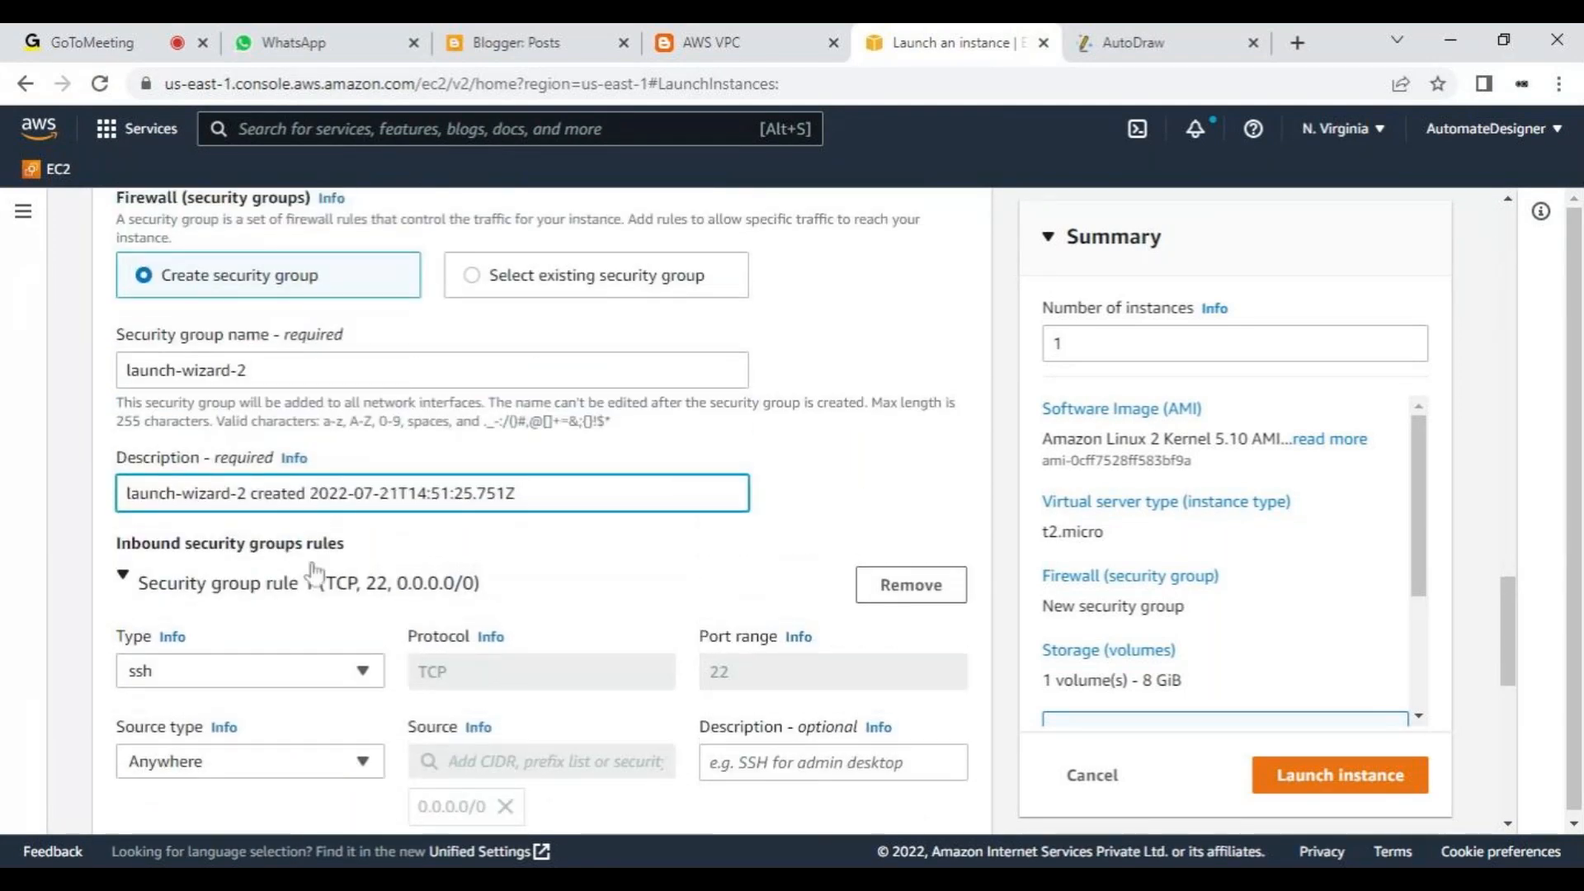
scroll(311, 582, down, 2)
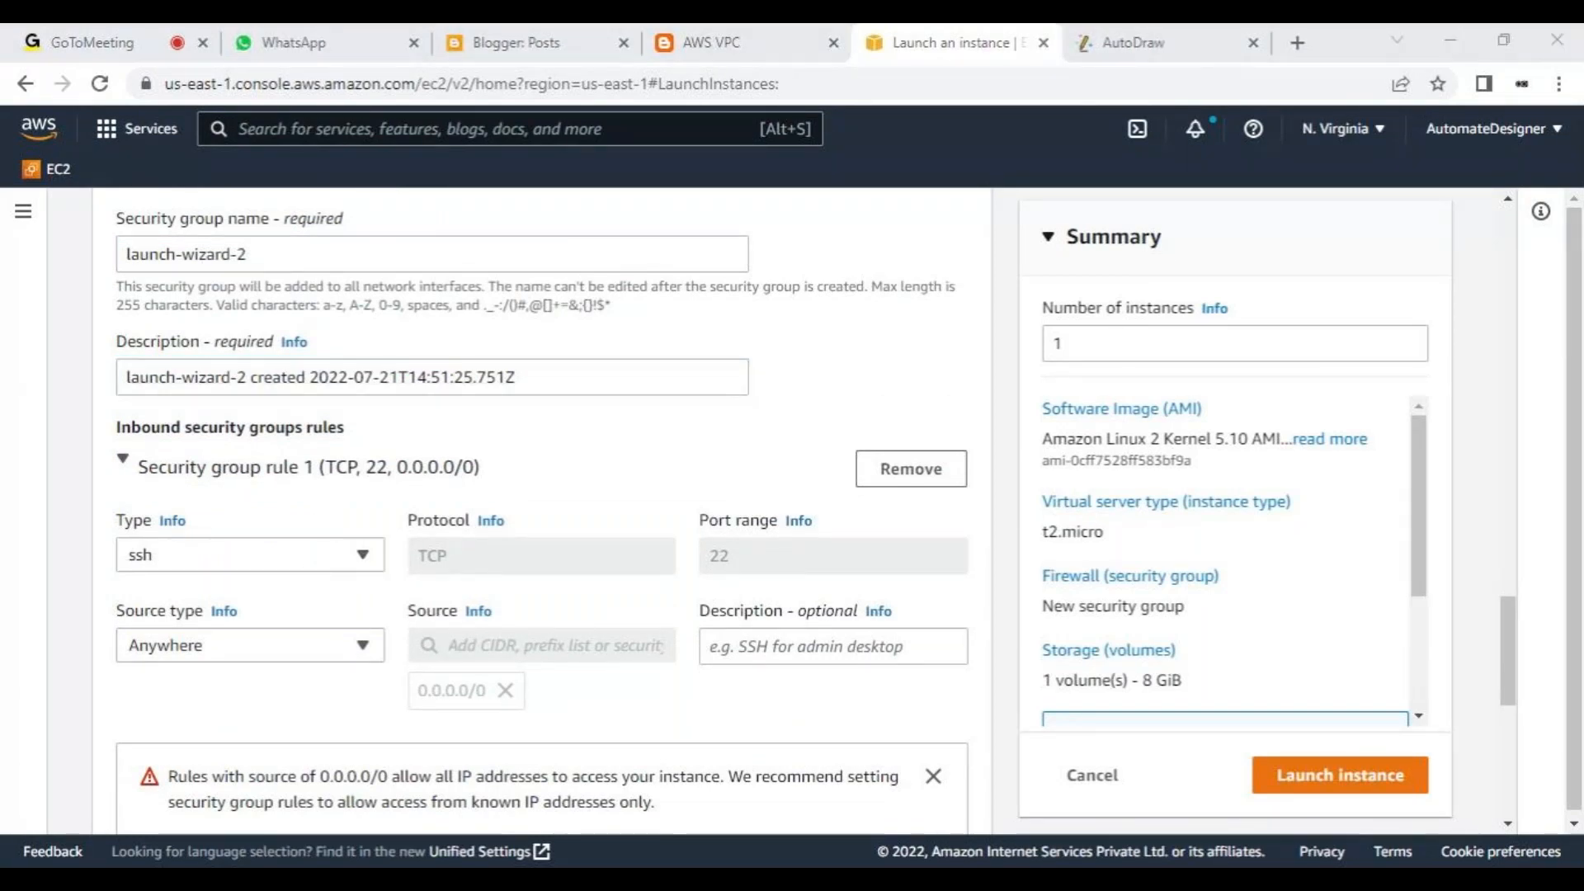
click(320, 376)
- Switch to AutoDraw and recolor the large rectangle around the servers red
click(1158, 37)
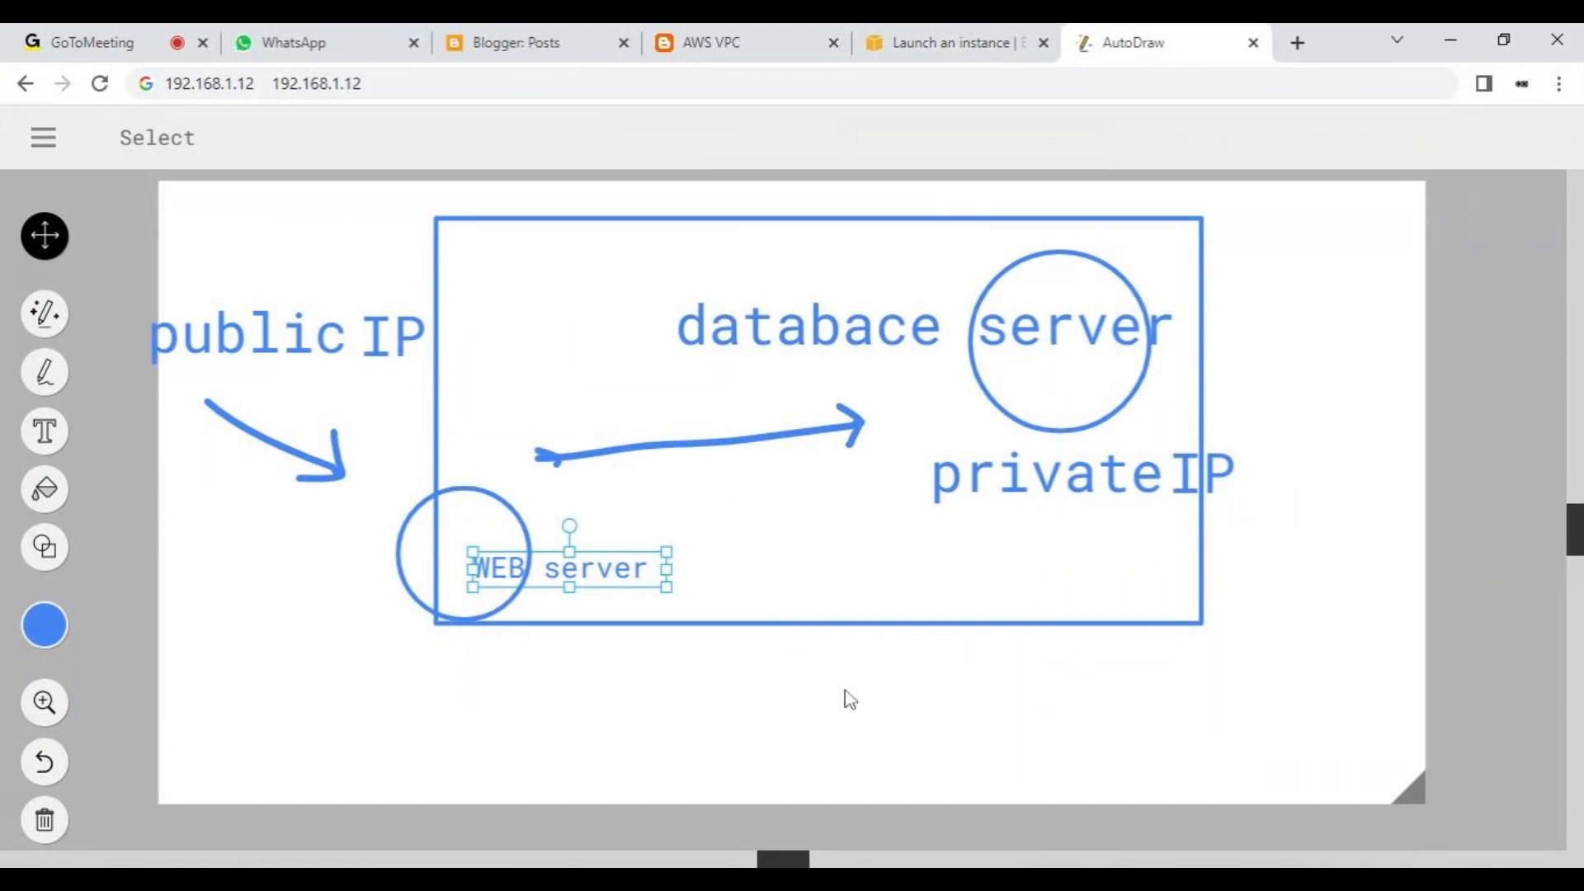
click(854, 586)
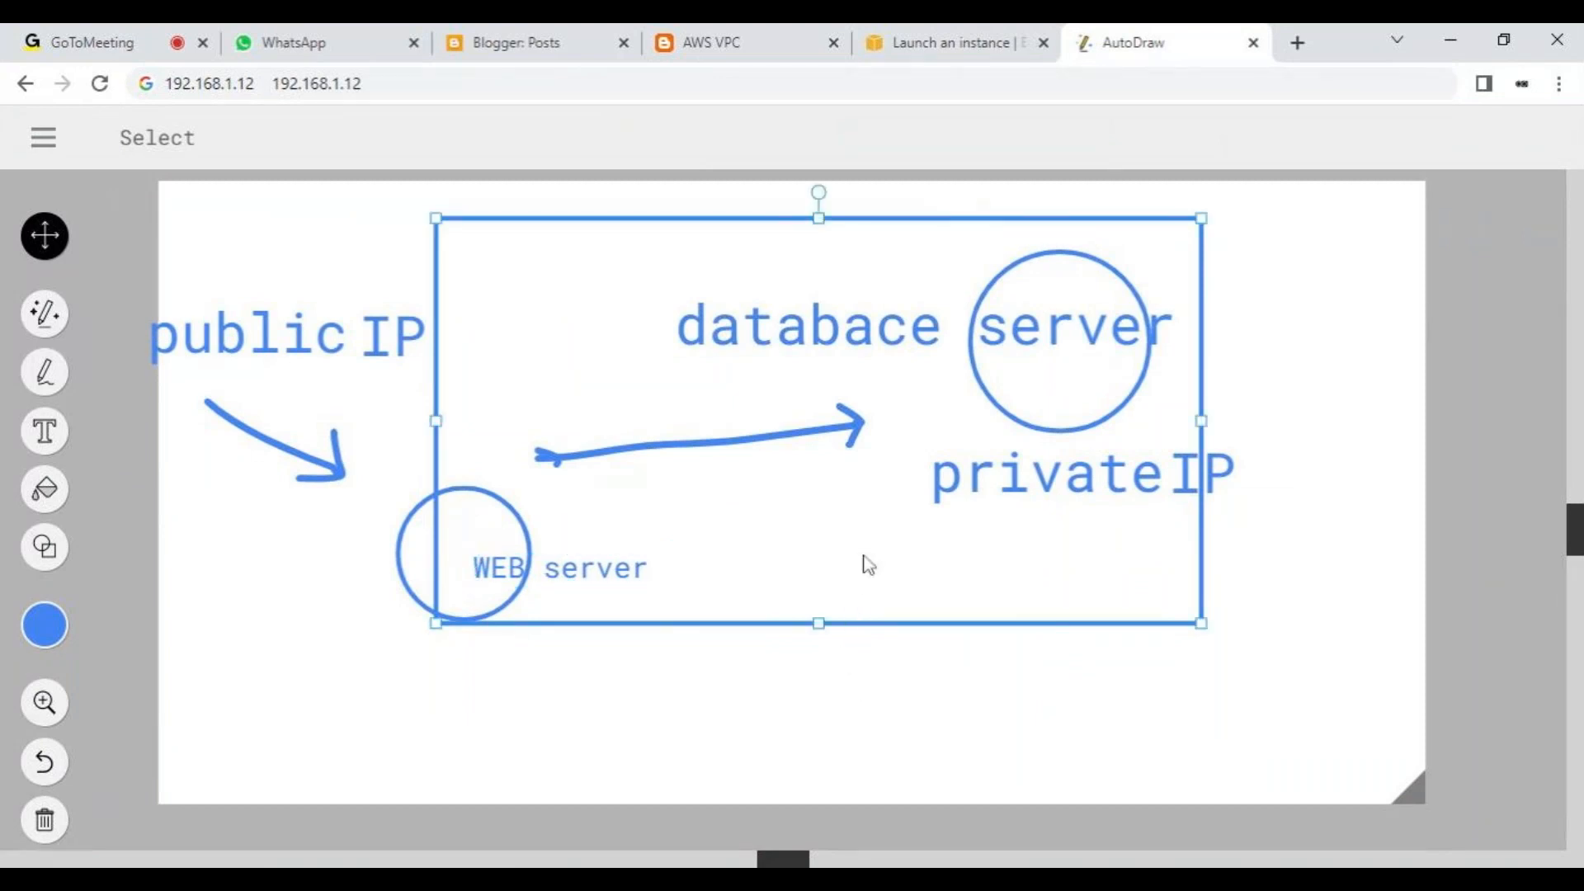
click(45, 624)
click(239, 627)
click(942, 701)
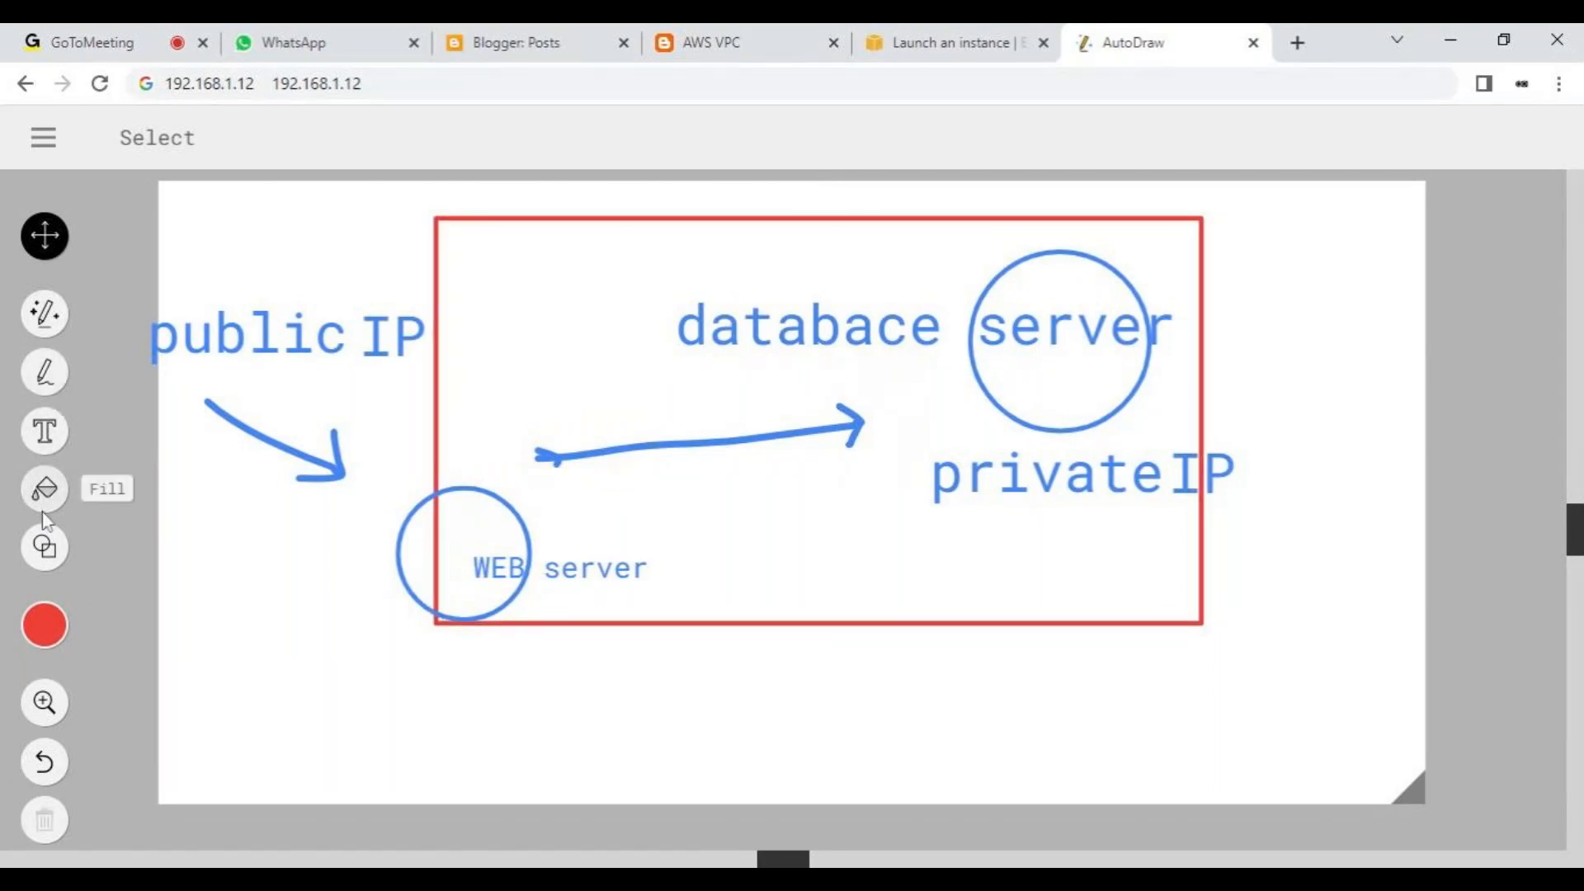
- Draw a red arrow going up into the rectangle's lower edge and another going down out of it
click(43, 381)
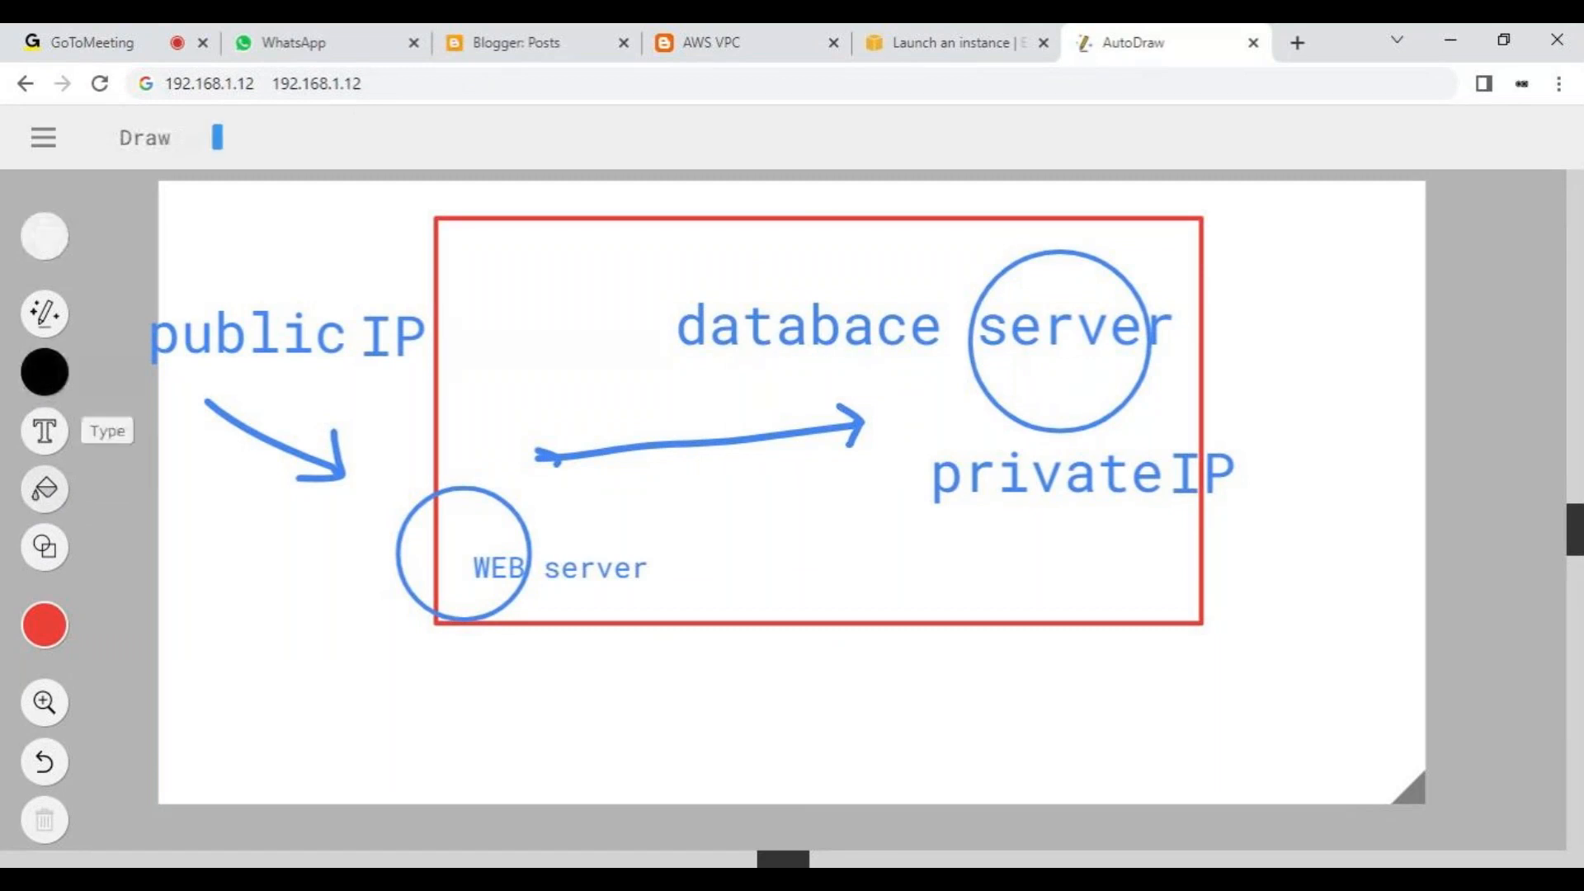
mouse_move(707, 760)
mouse_down()
mouse_move(713, 608)
mouse_move(745, 637)
mouse_move(686, 631)
mouse_up()
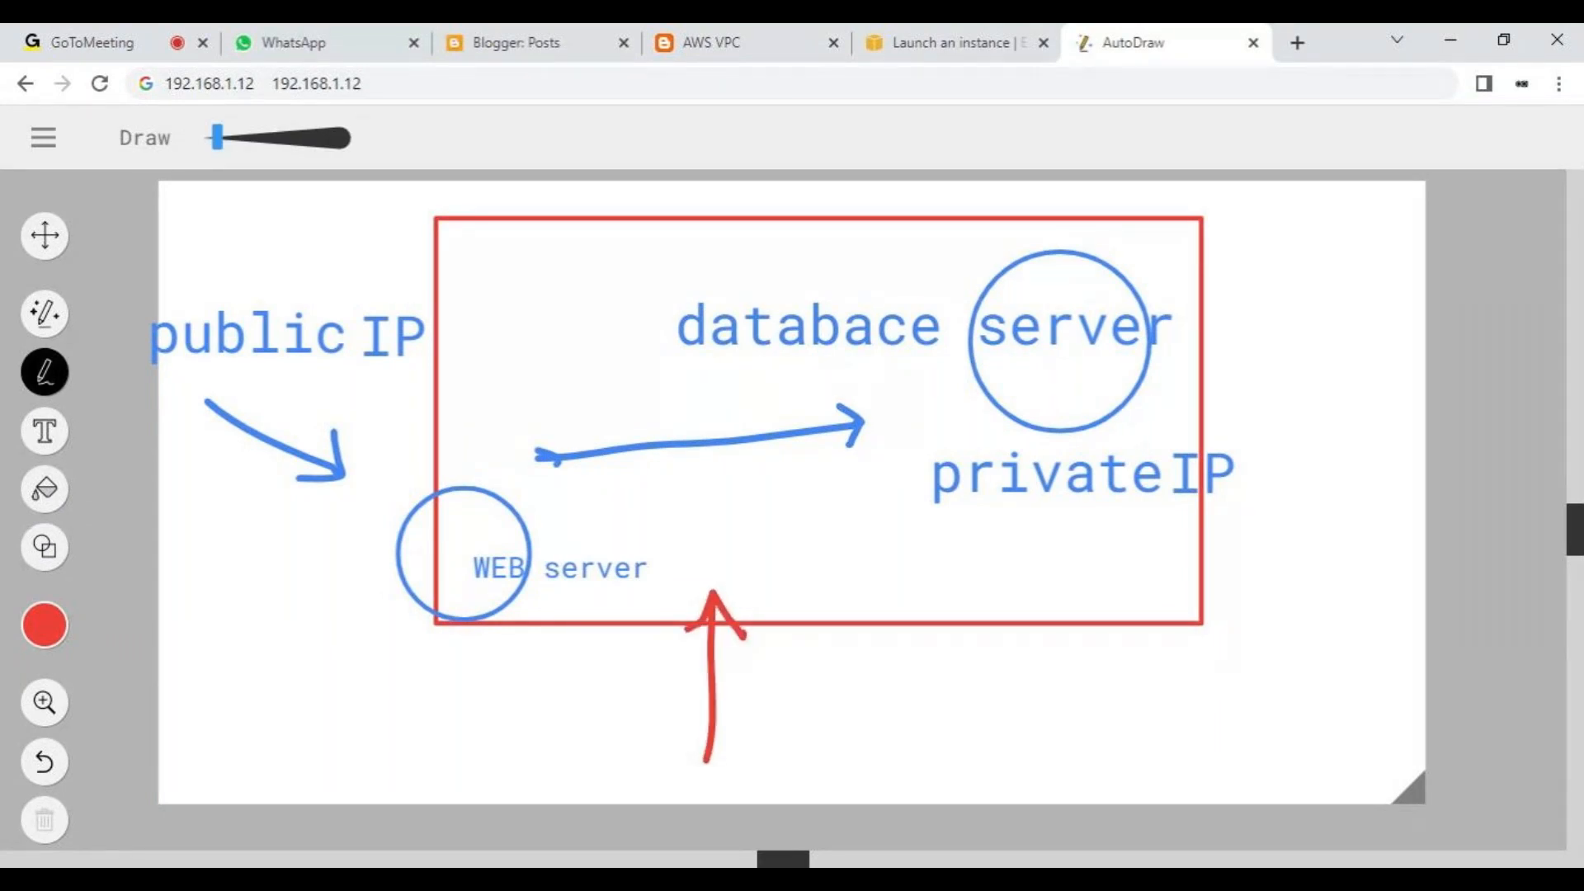
mouse_move(826, 571)
mouse_down()
mouse_move(833, 690)
mouse_move(856, 658)
mouse_up()
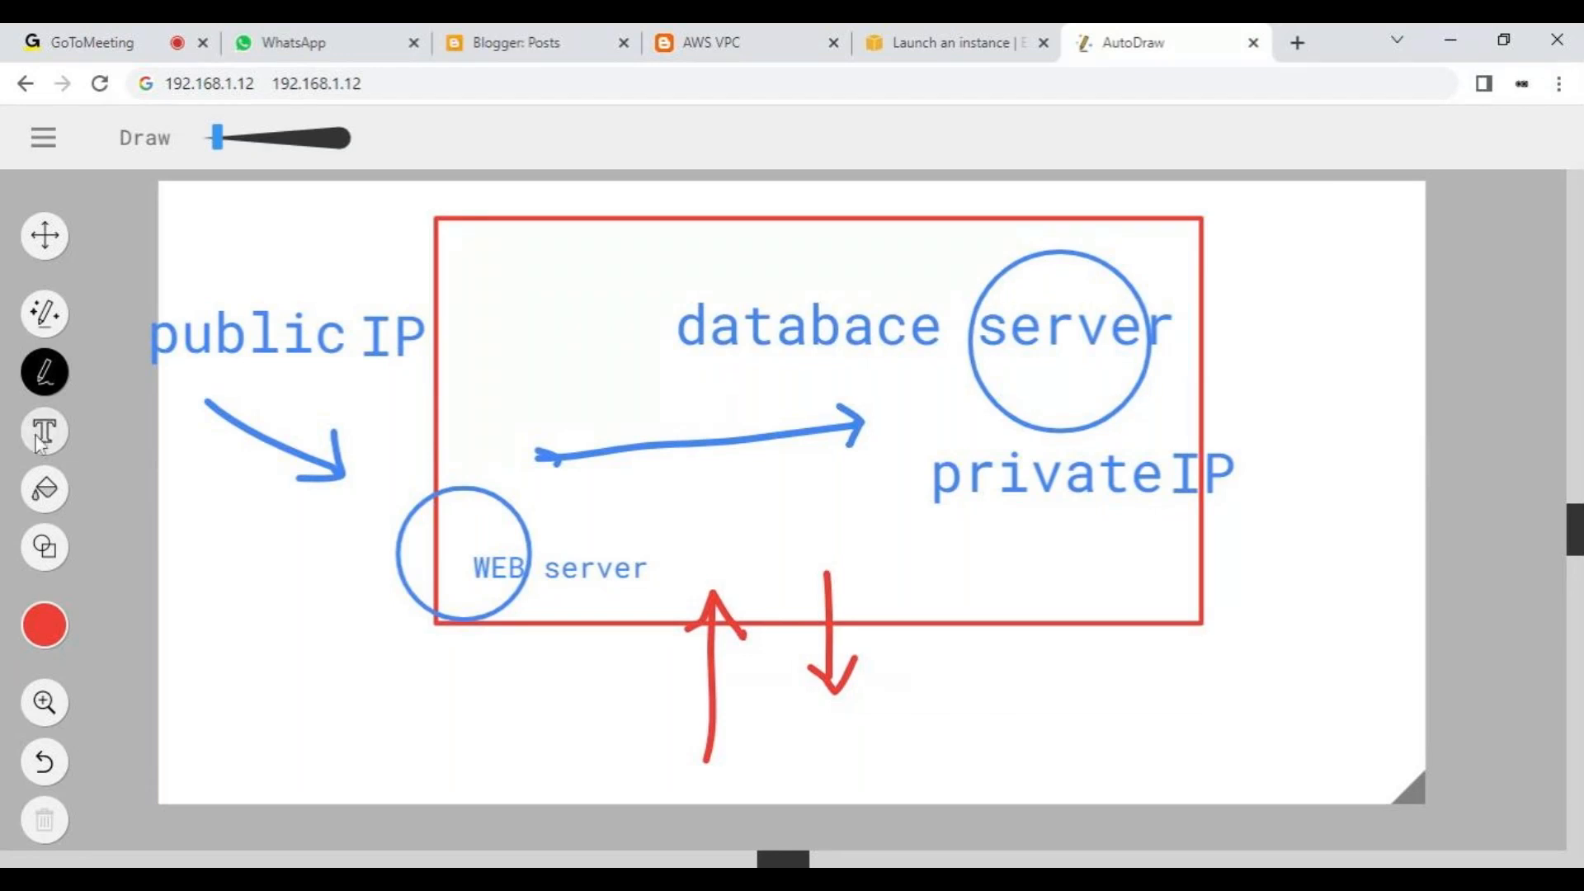
drag(701, 759, 707, 627)
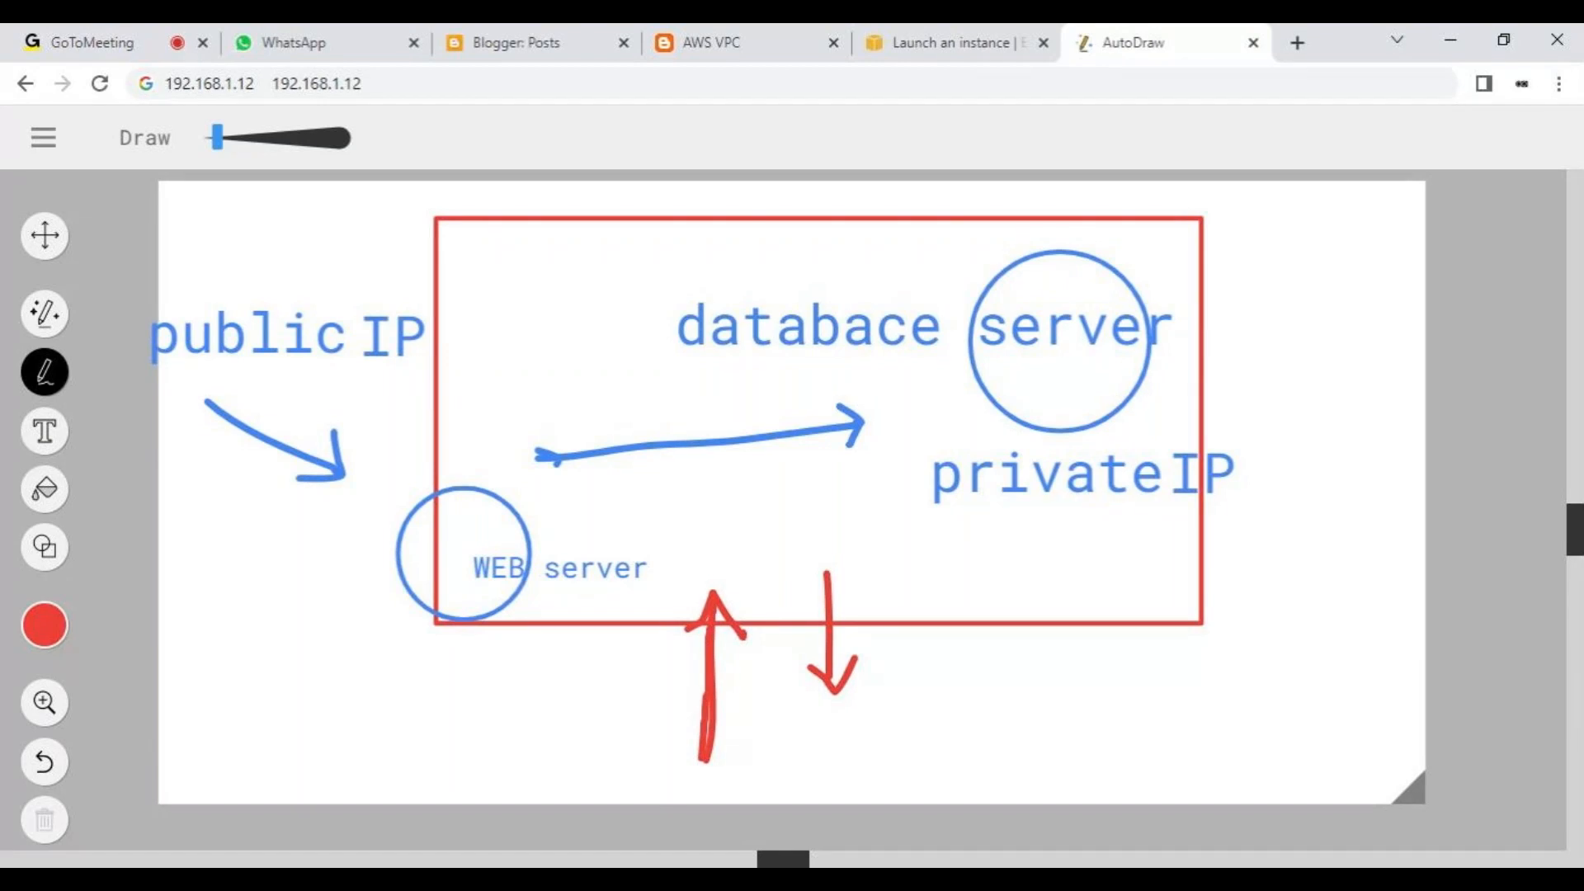
drag(711, 582, 719, 599)
- Switch to the EC2 launch page and highlight the https protocol part of its web address
click(210, 84)
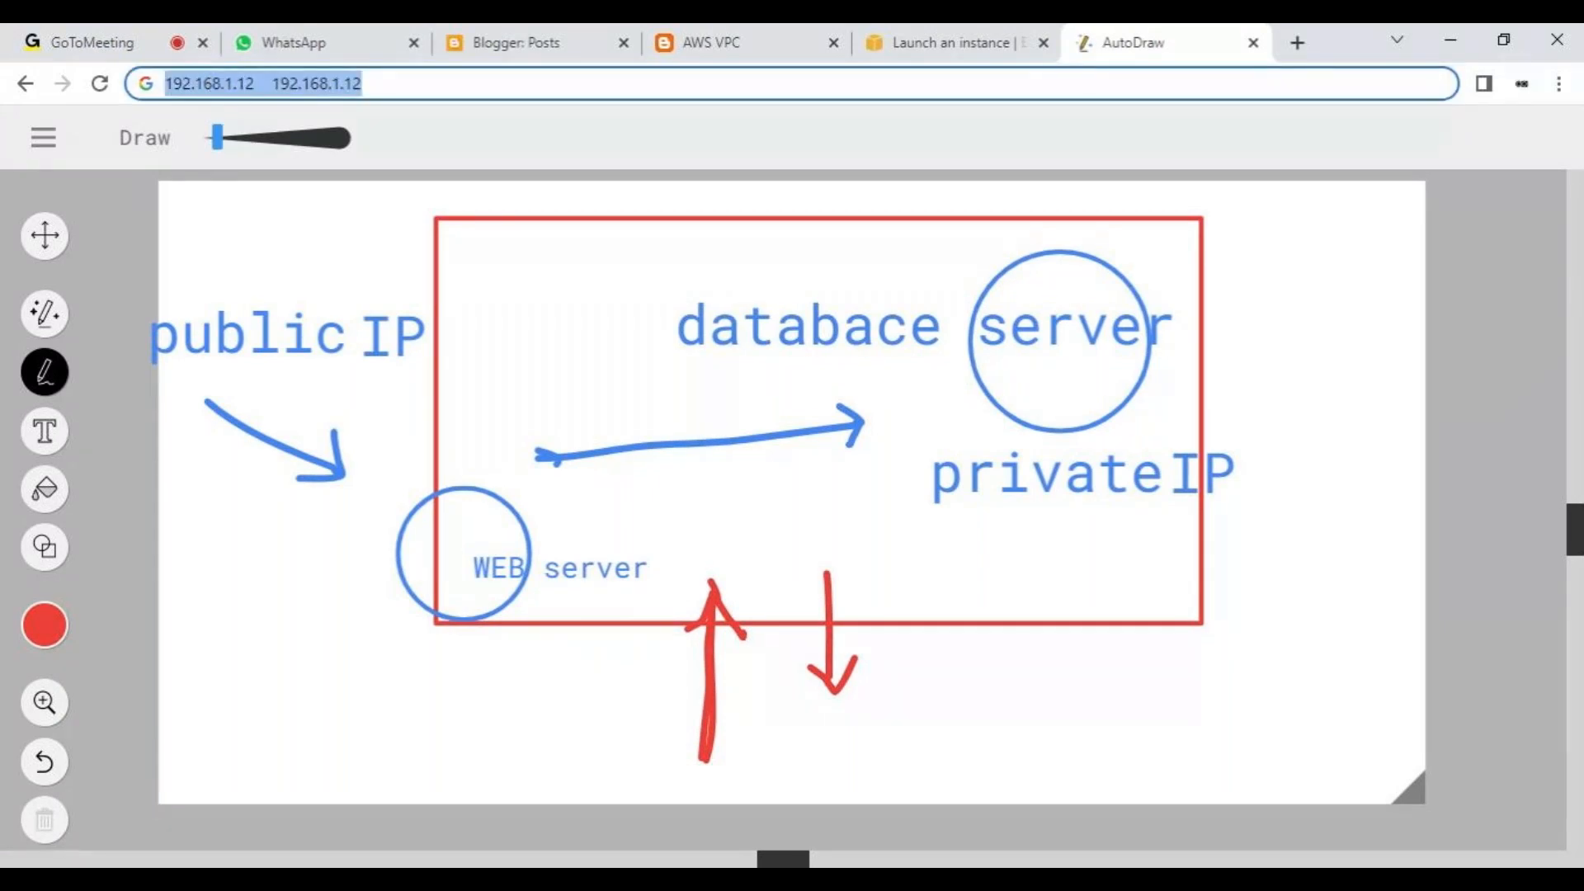
click(951, 36)
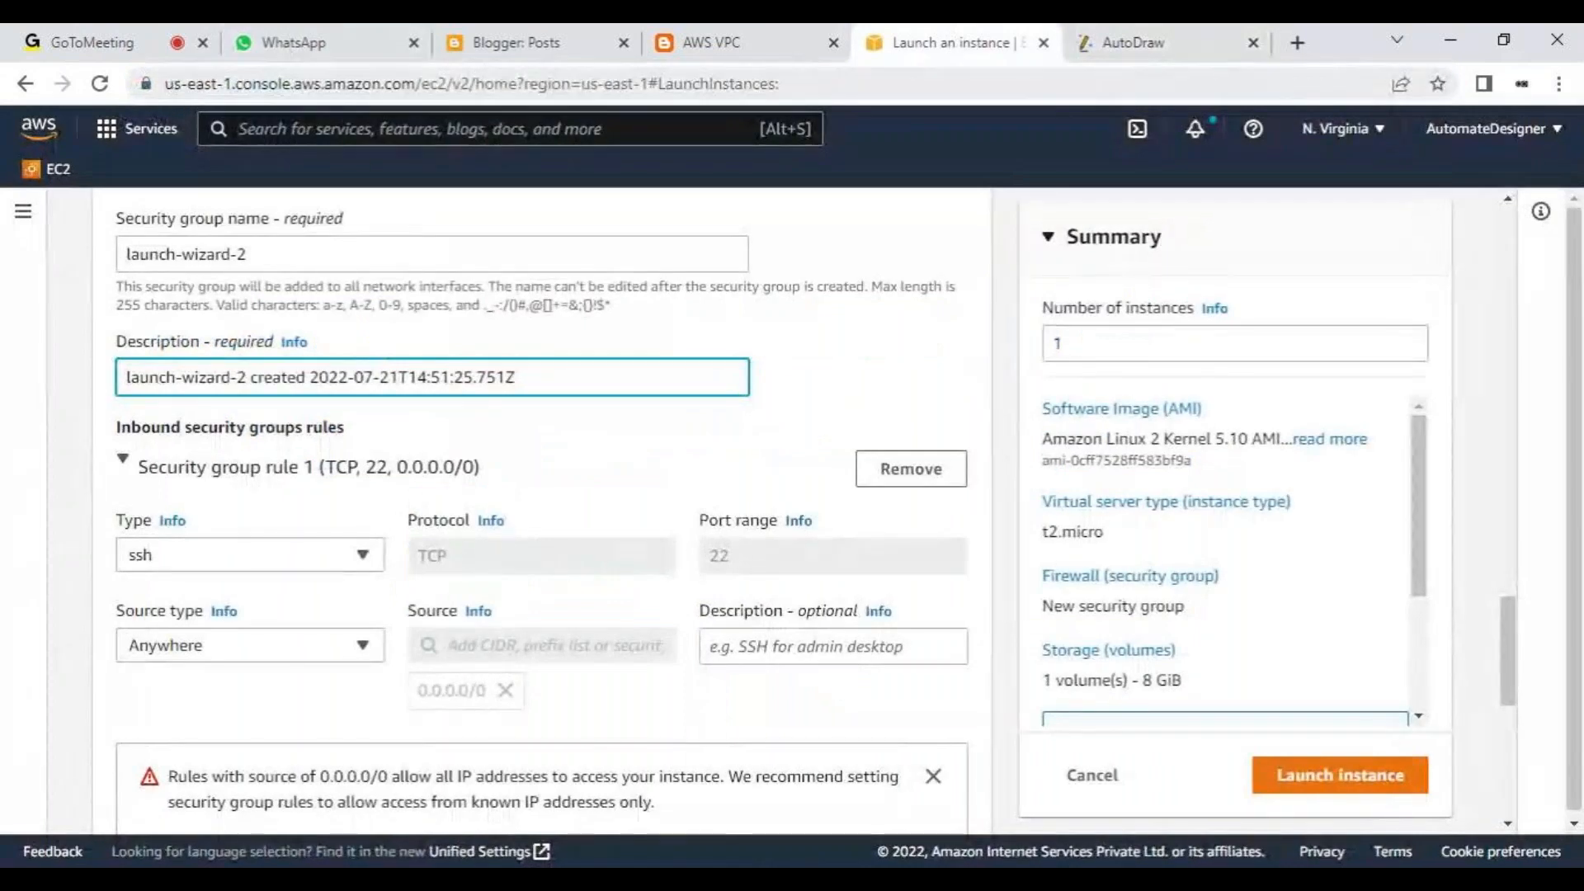
click(169, 89)
click(170, 89)
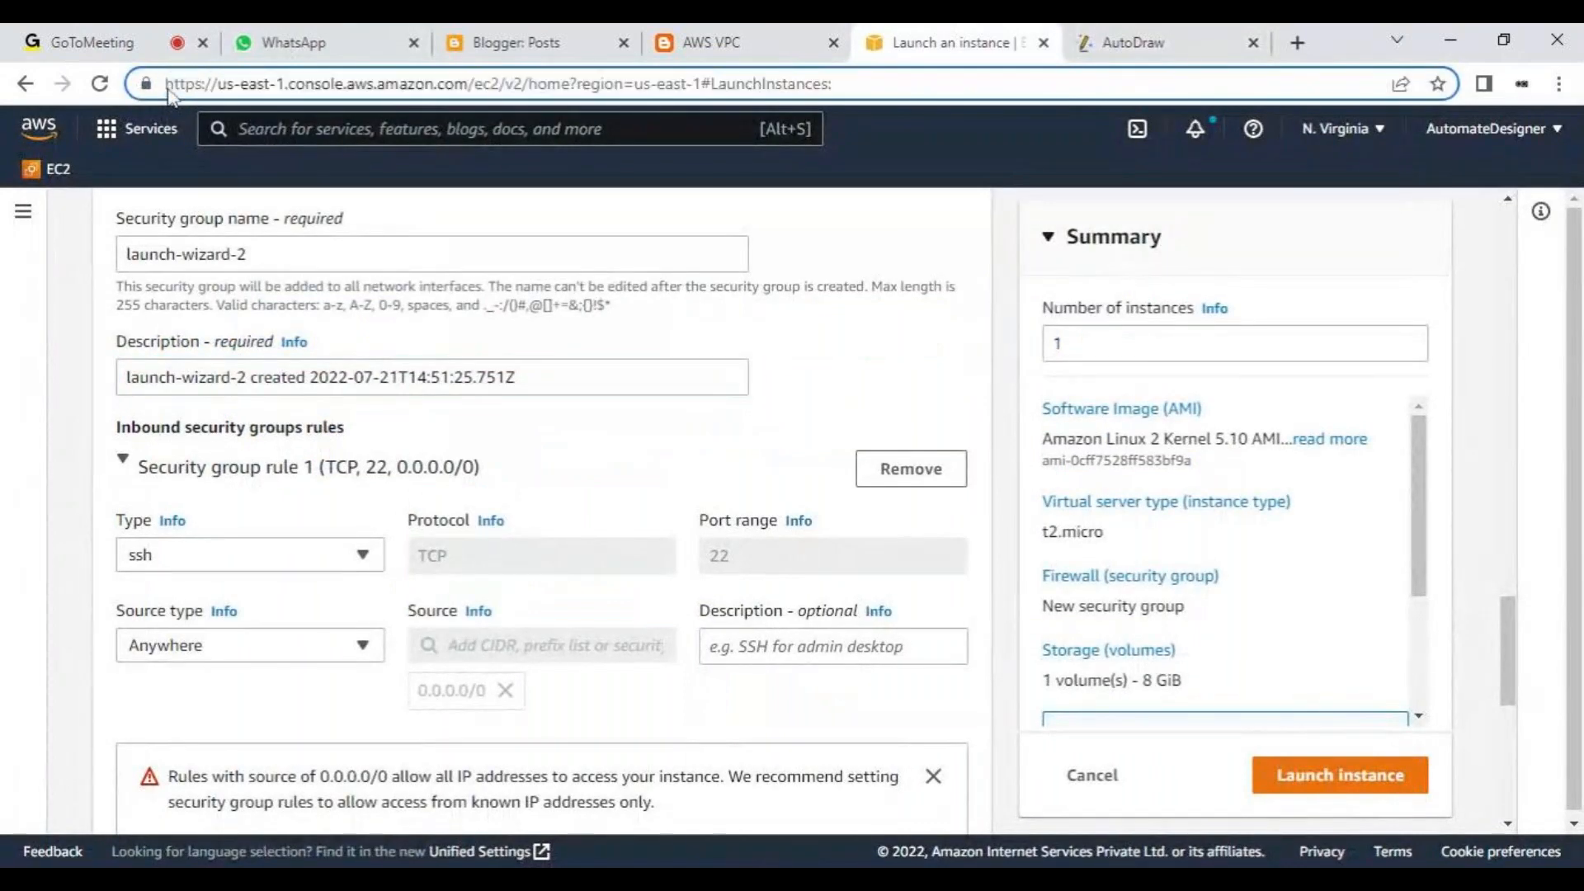
drag(203, 86, 114, 94)
click(193, 90)
drag(195, 83, 203, 83)
click(196, 83)
drag(196, 84, 165, 83)
click(196, 84)
key(shift+Right)
- Switch to AutoDraw and add a short red stroke at the upper end of the downward arrow
click(1137, 39)
click(990, 39)
click(1121, 44)
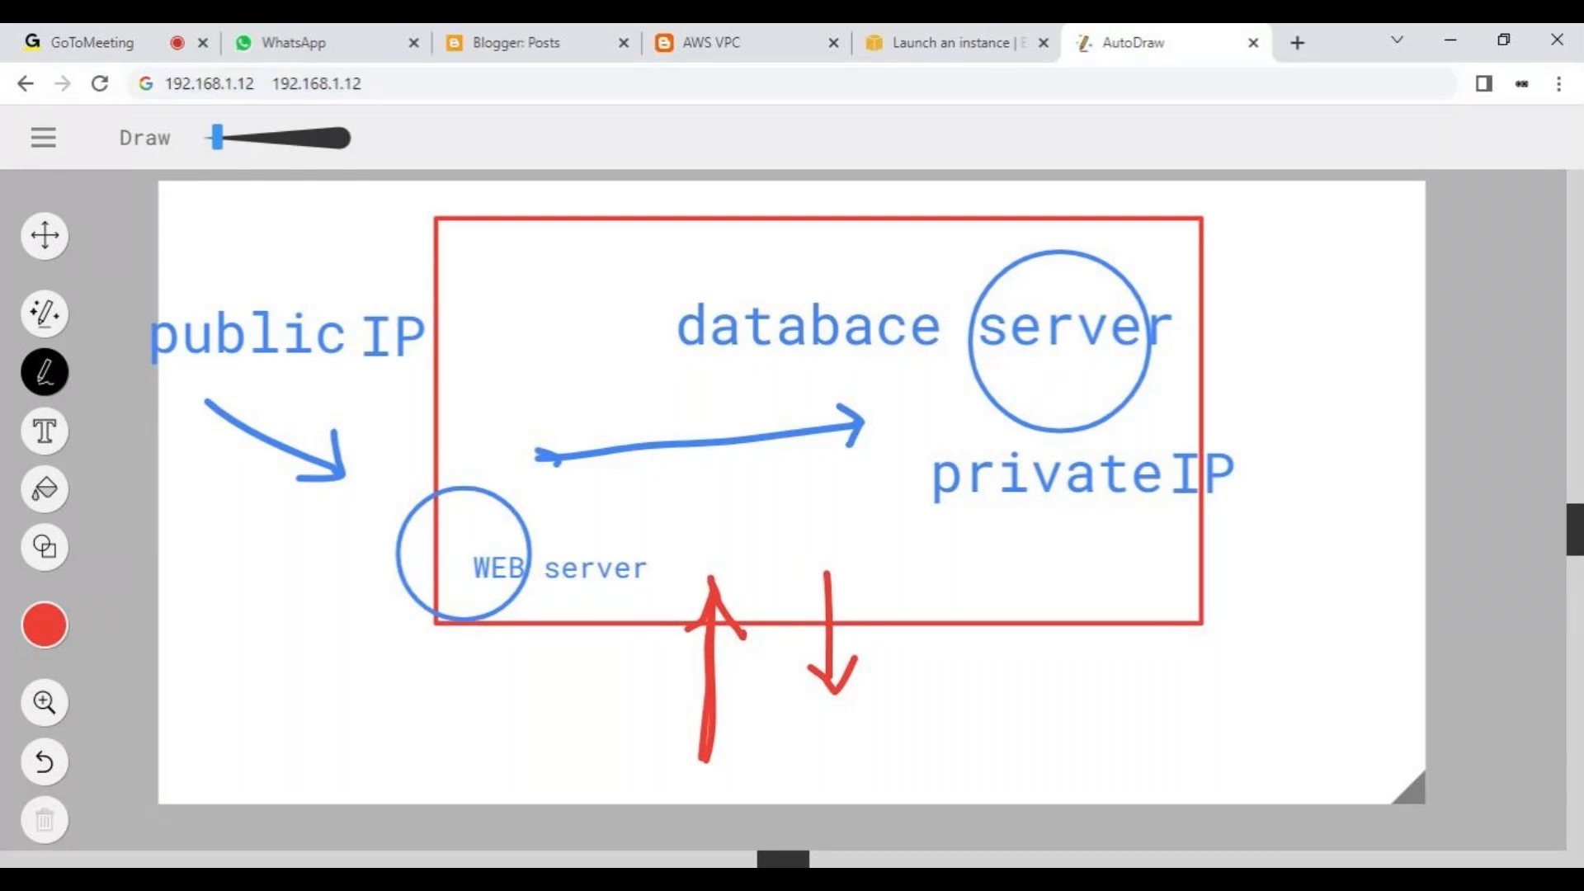
mouse_move(832, 579)
mouse_down()
mouse_move(832, 694)
mouse_move(836, 575)
mouse_up()
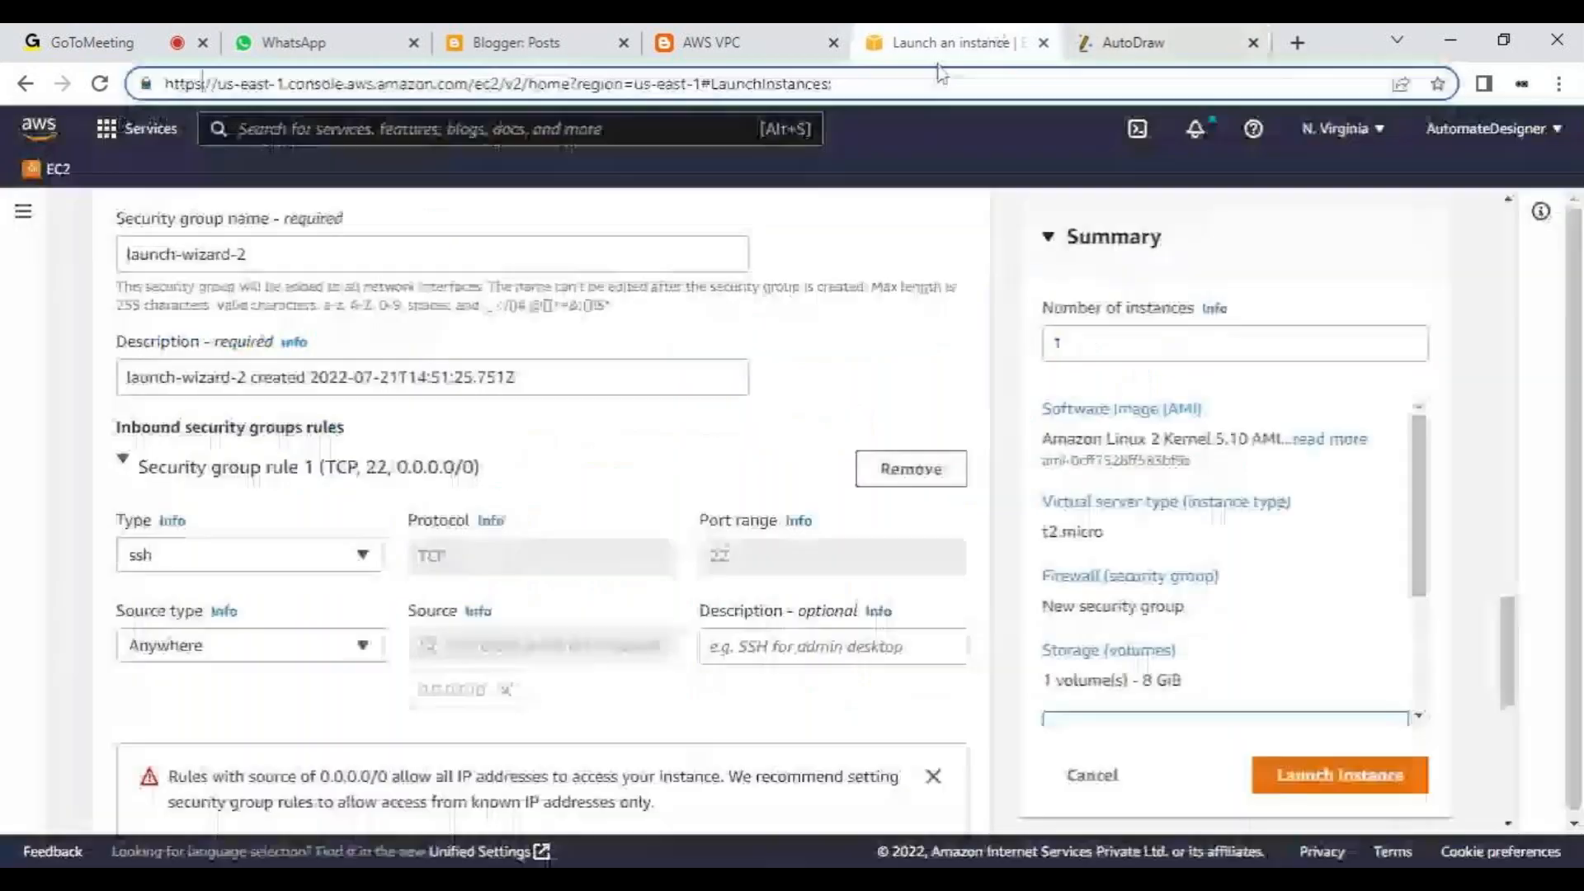
- Switch to the EC2 launch page and set the type of inbound security group rule 1 to HTTP
click(993, 29)
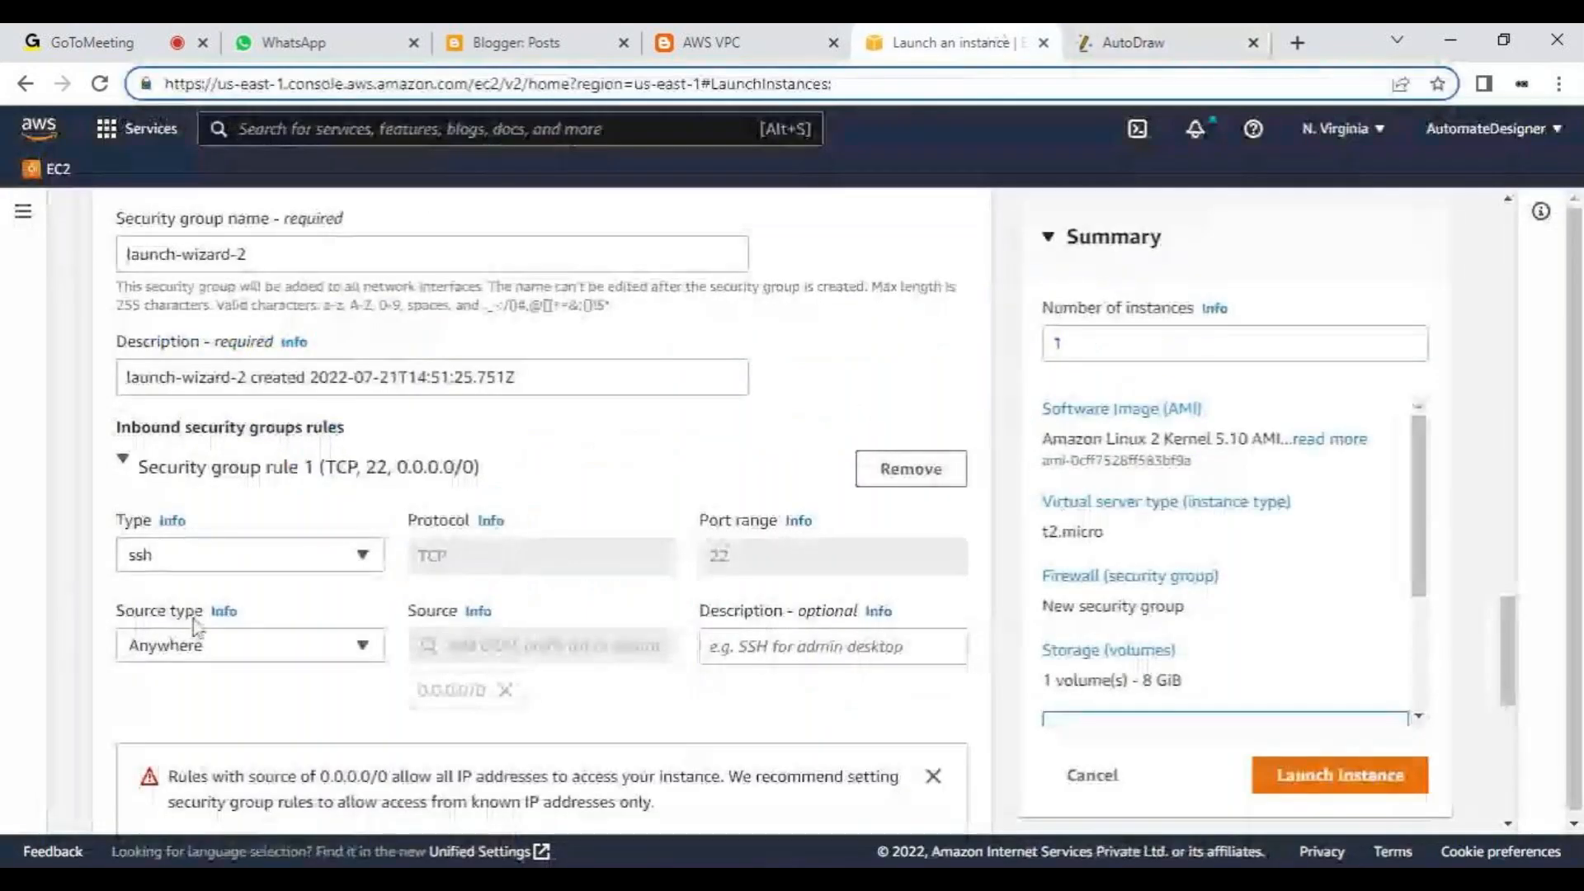
scroll(193, 620, down, 2)
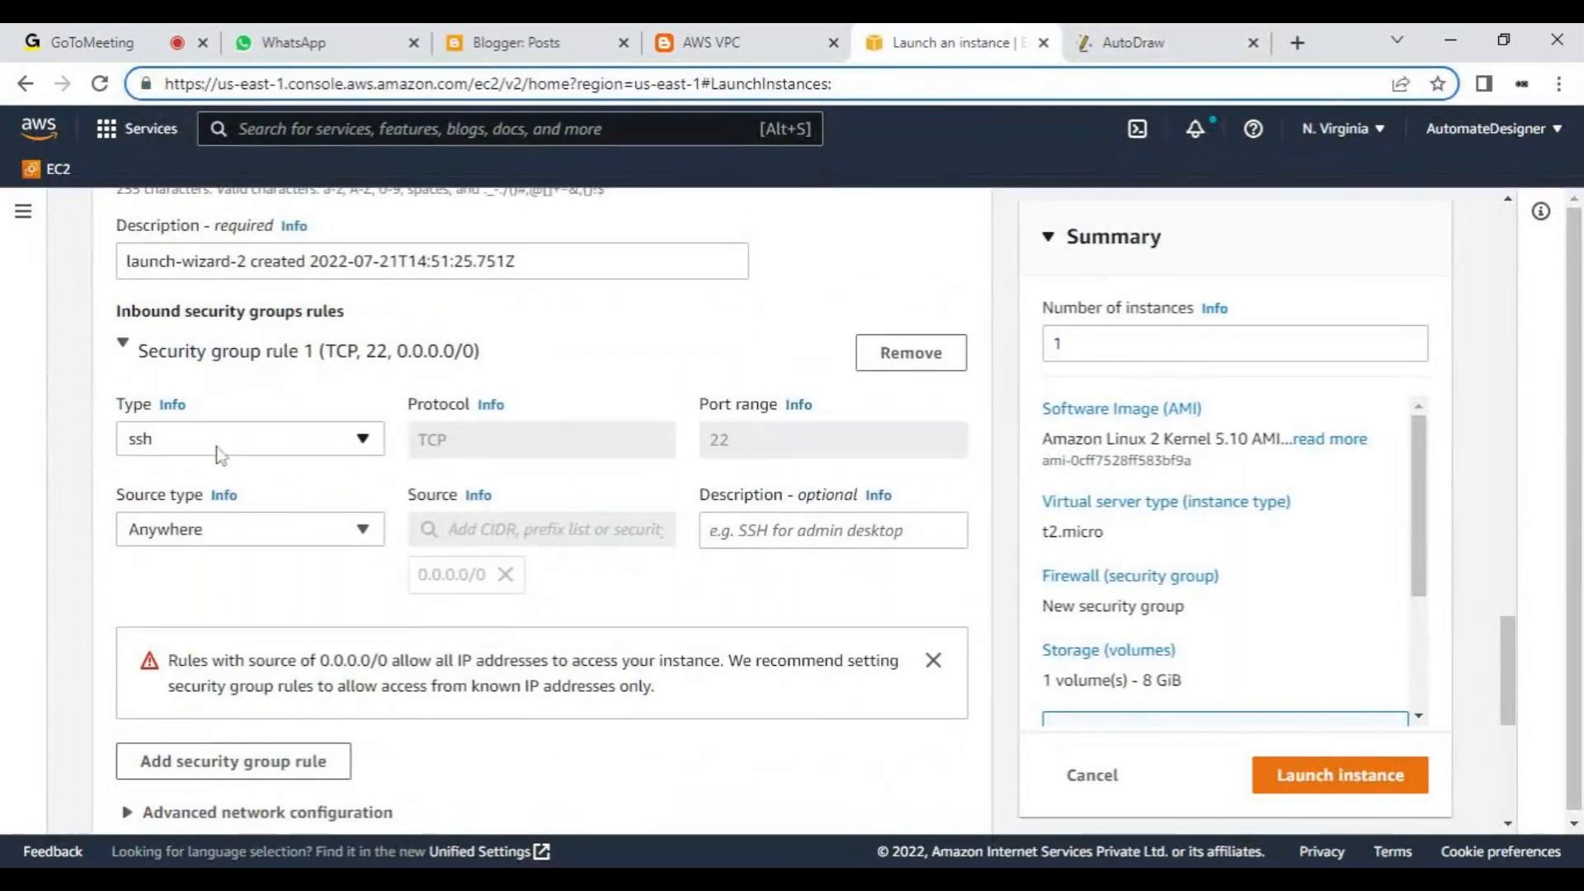
click(216, 448)
click(216, 448)
click(210, 448)
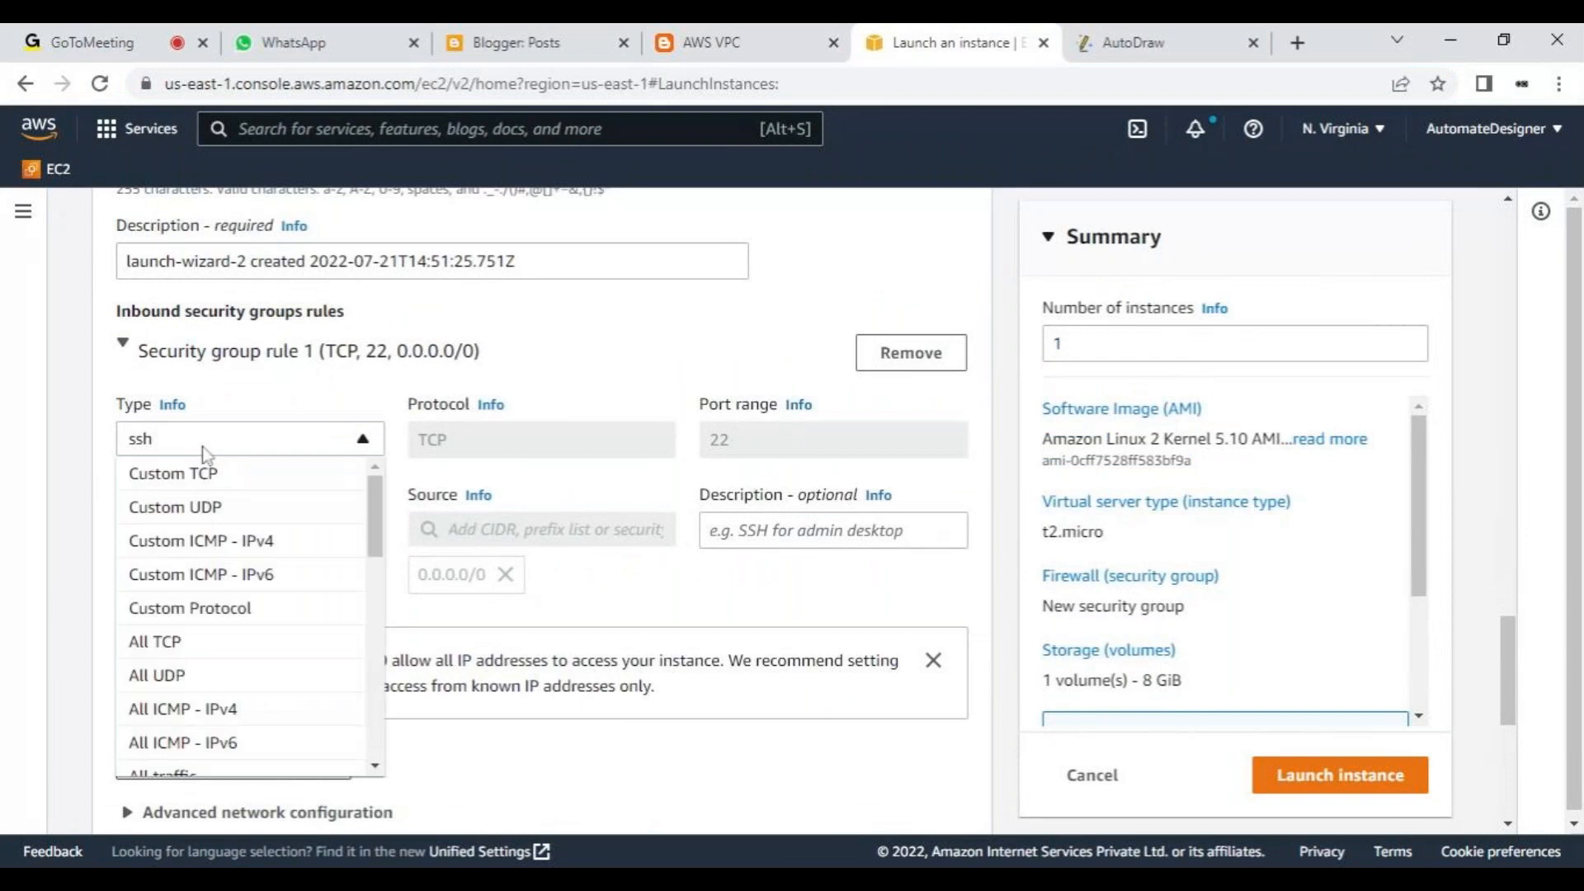
click(208, 450)
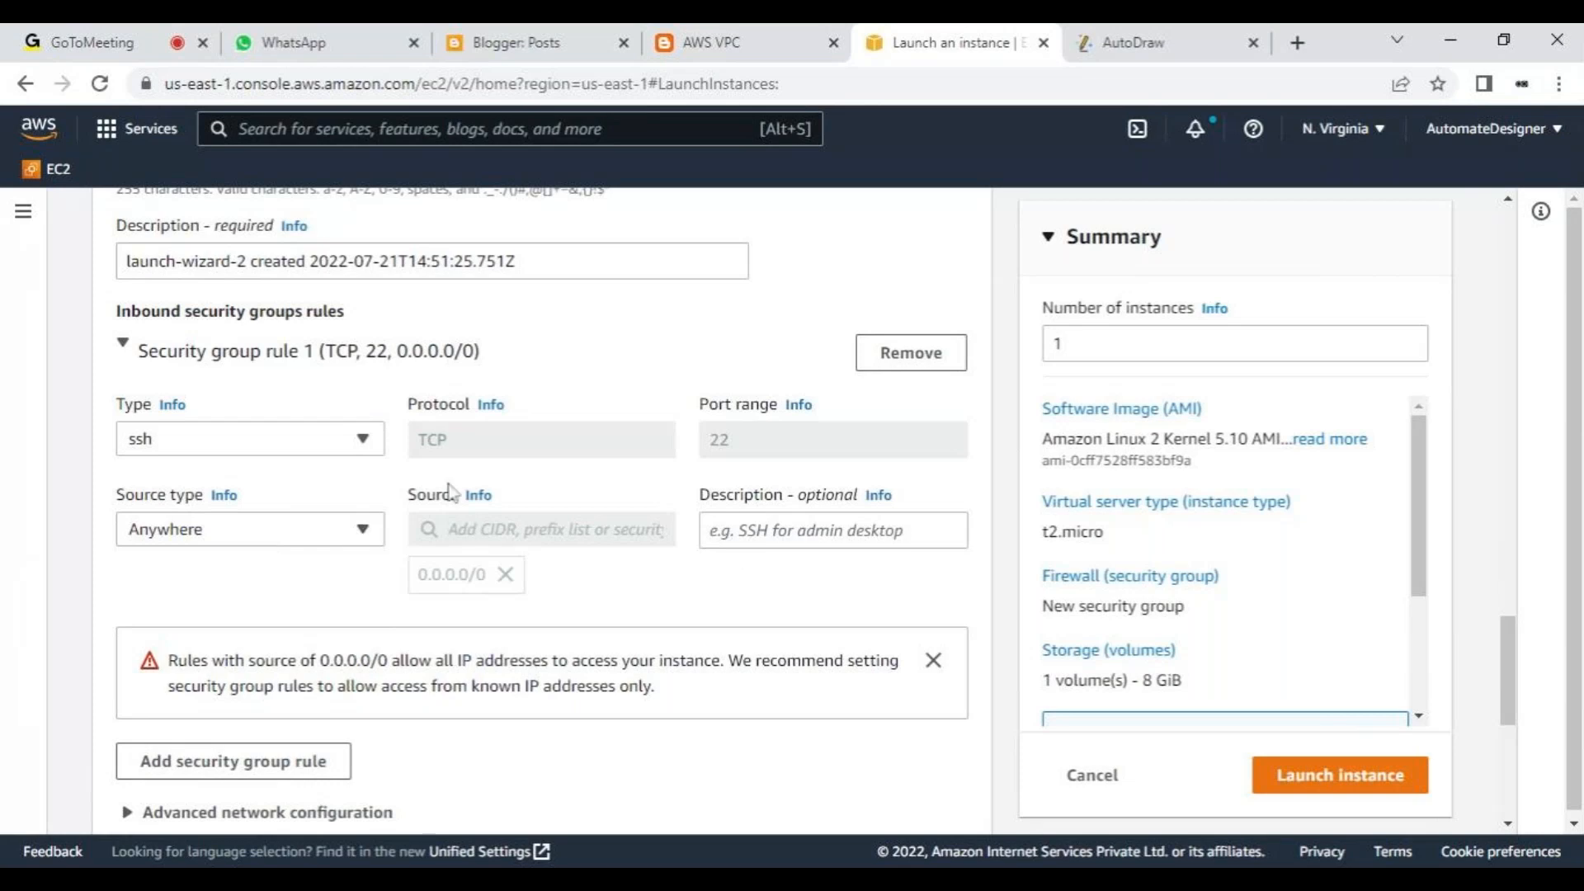
click(284, 450)
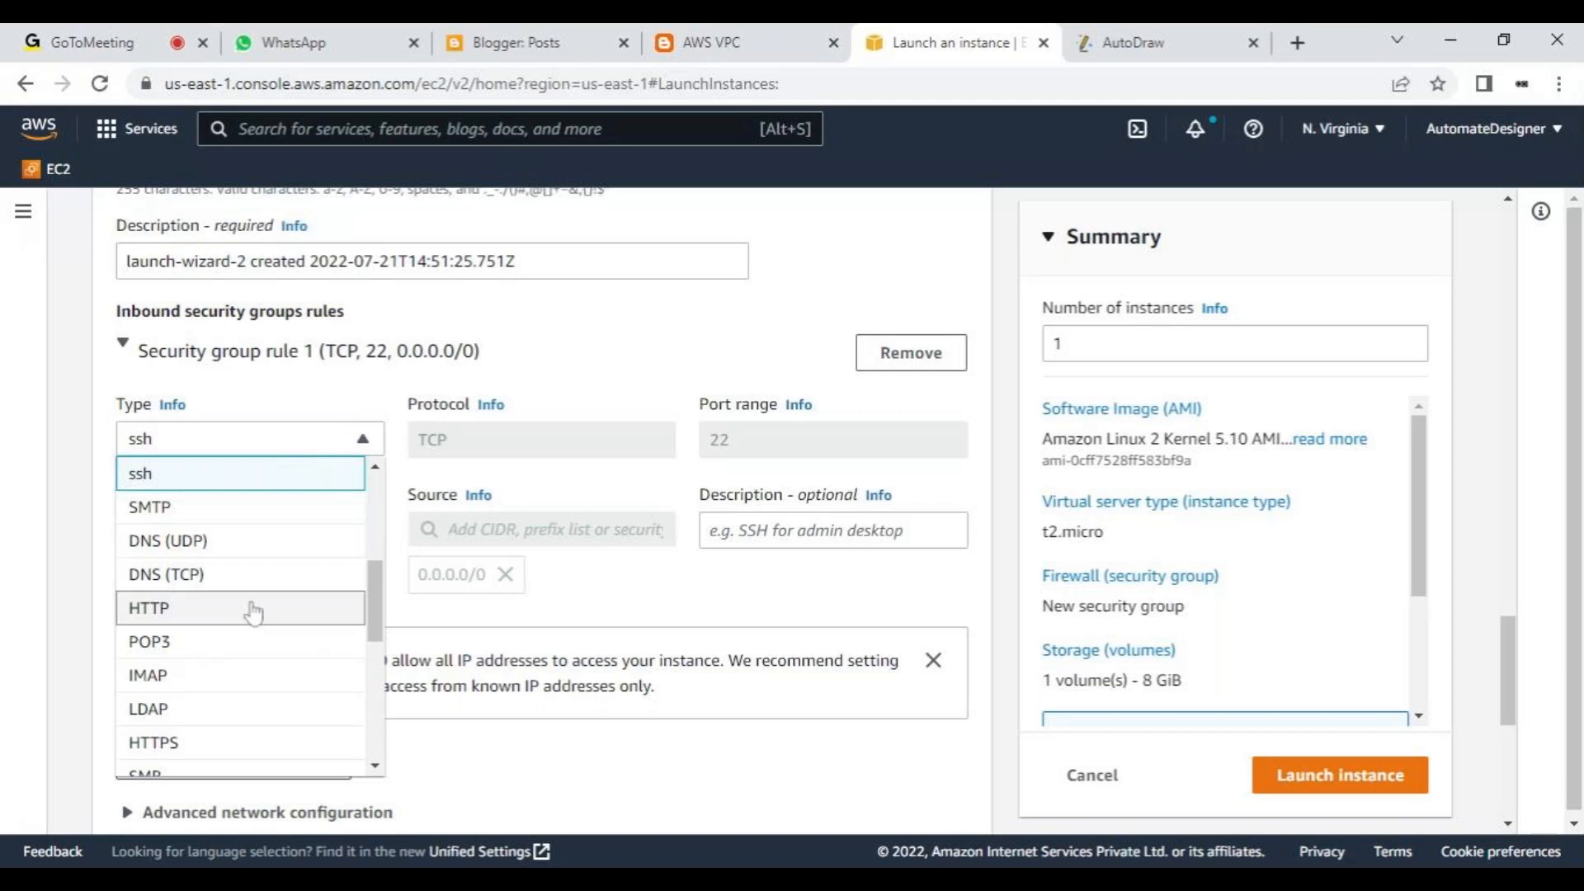
key(Return)
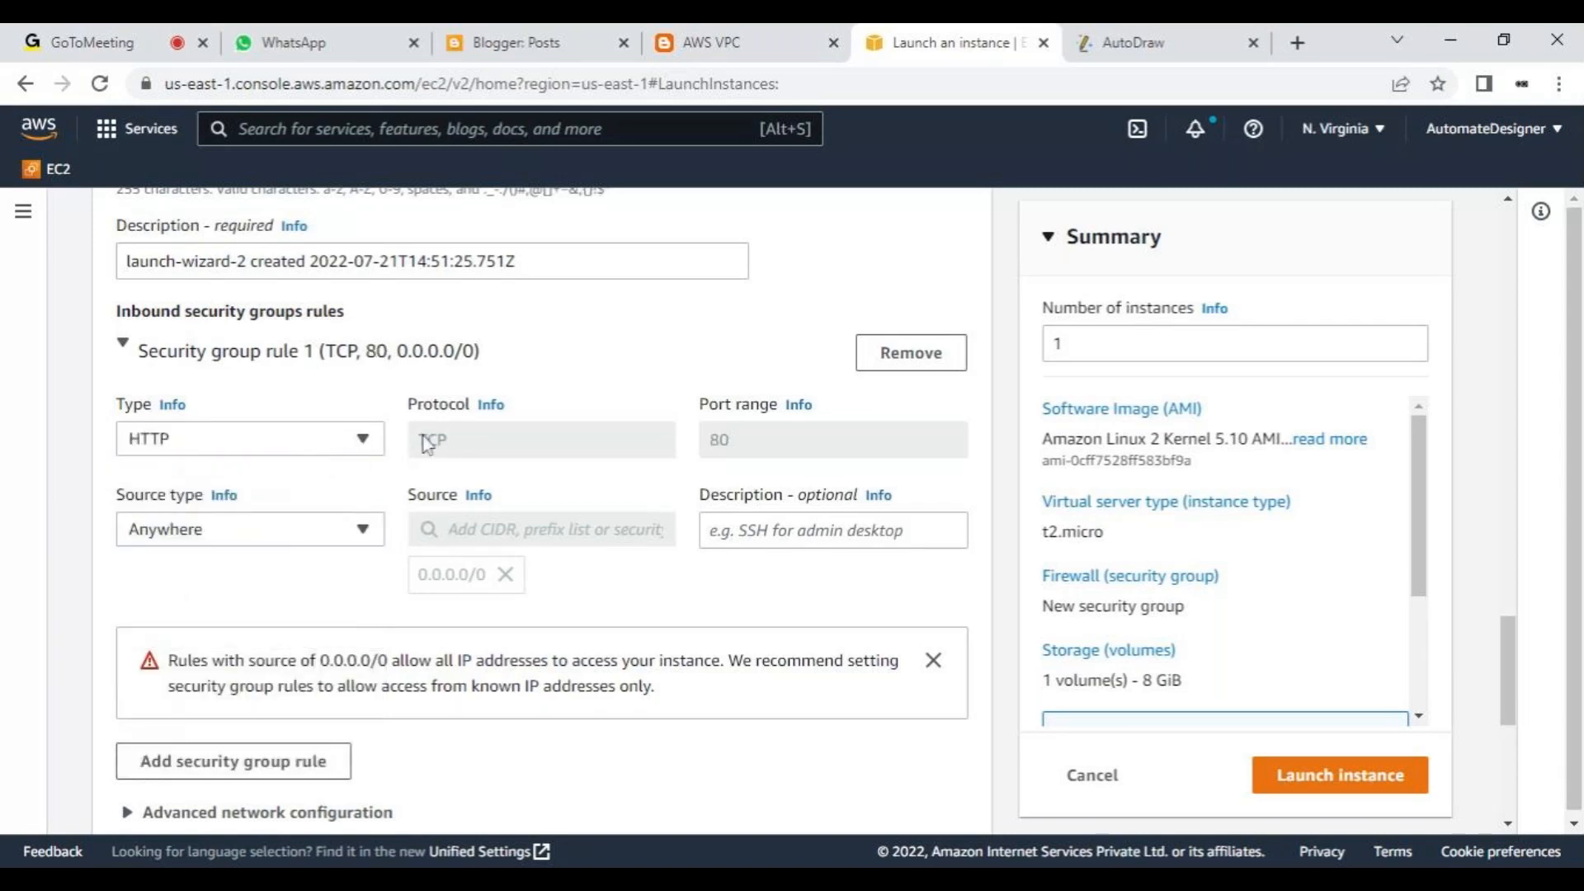
- Set the source type of inbound security group rule 1 to My IP
scroll(377, 437, down, 3)
click(378, 435)
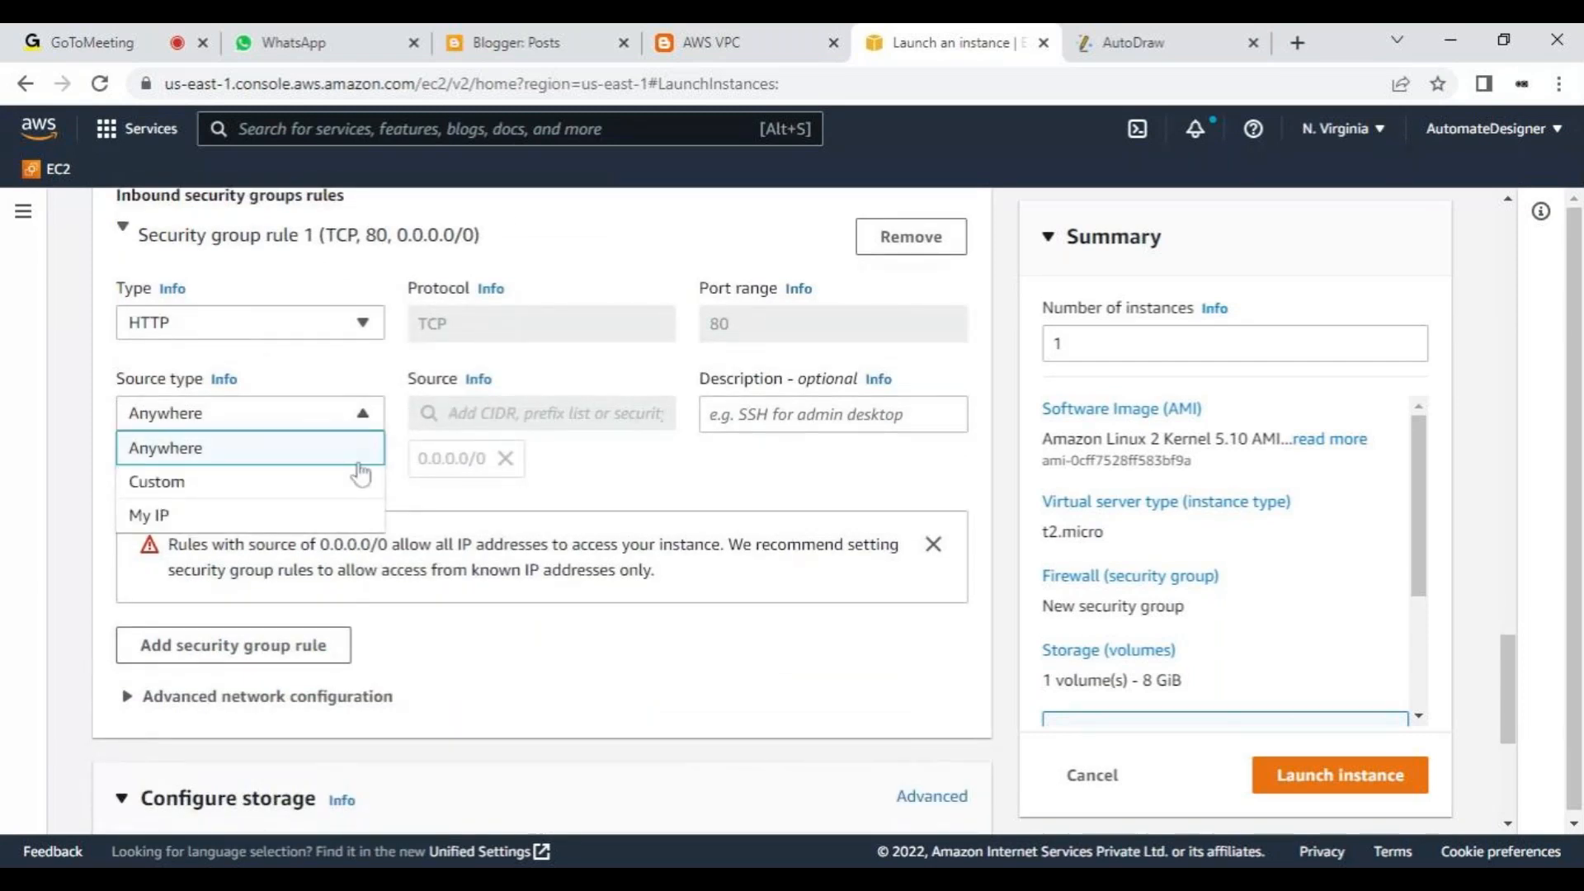
click(348, 515)
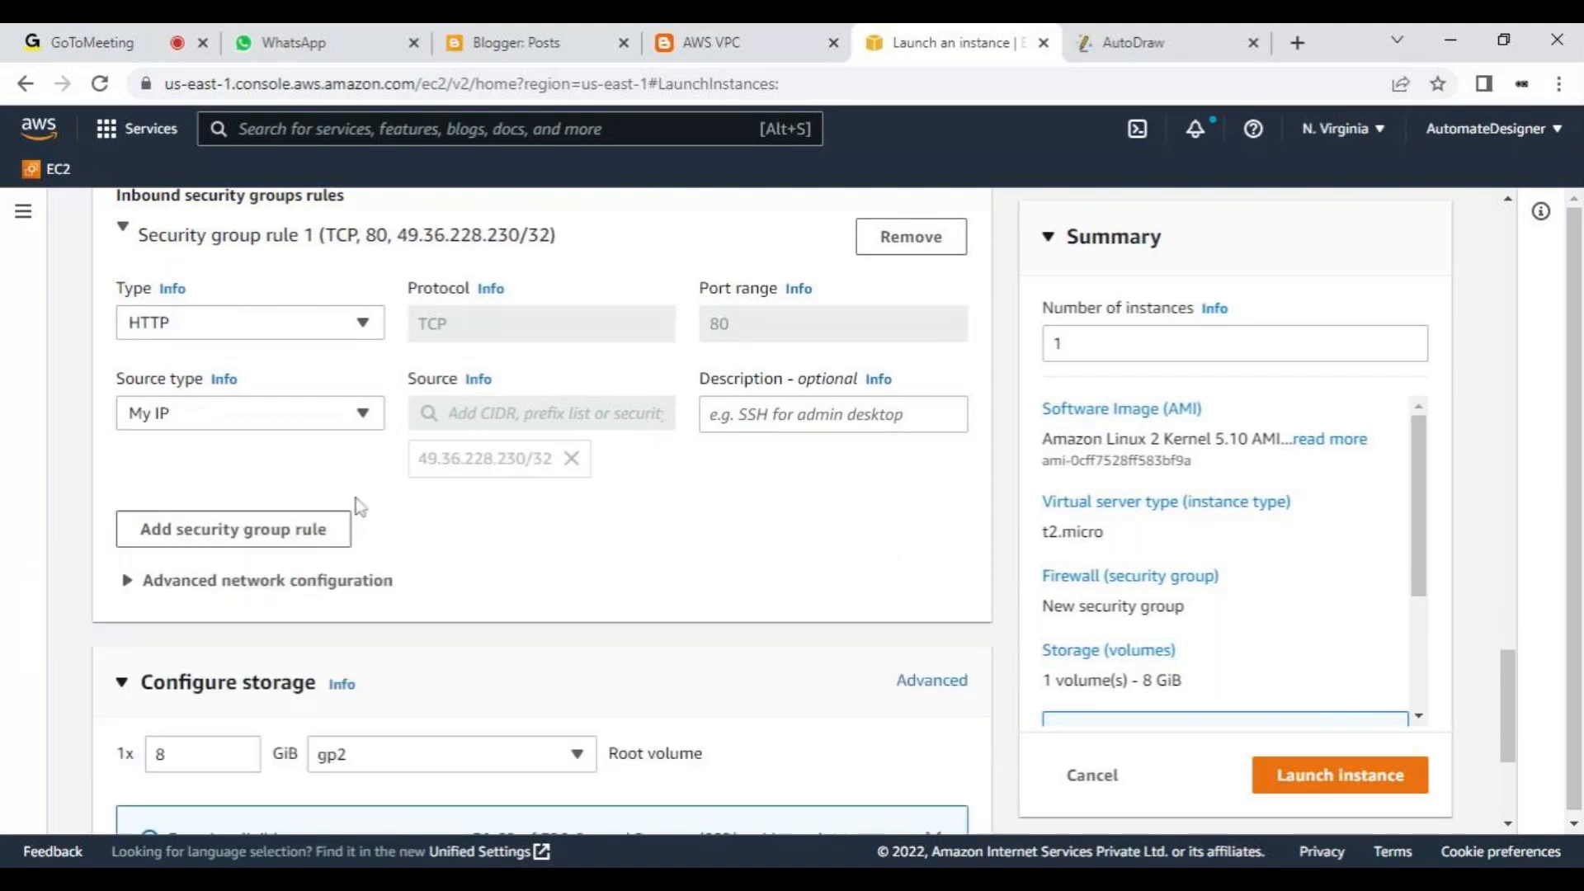
- Set the source type of inbound security group rule 1 to Anywhere
click(364, 414)
click(363, 447)
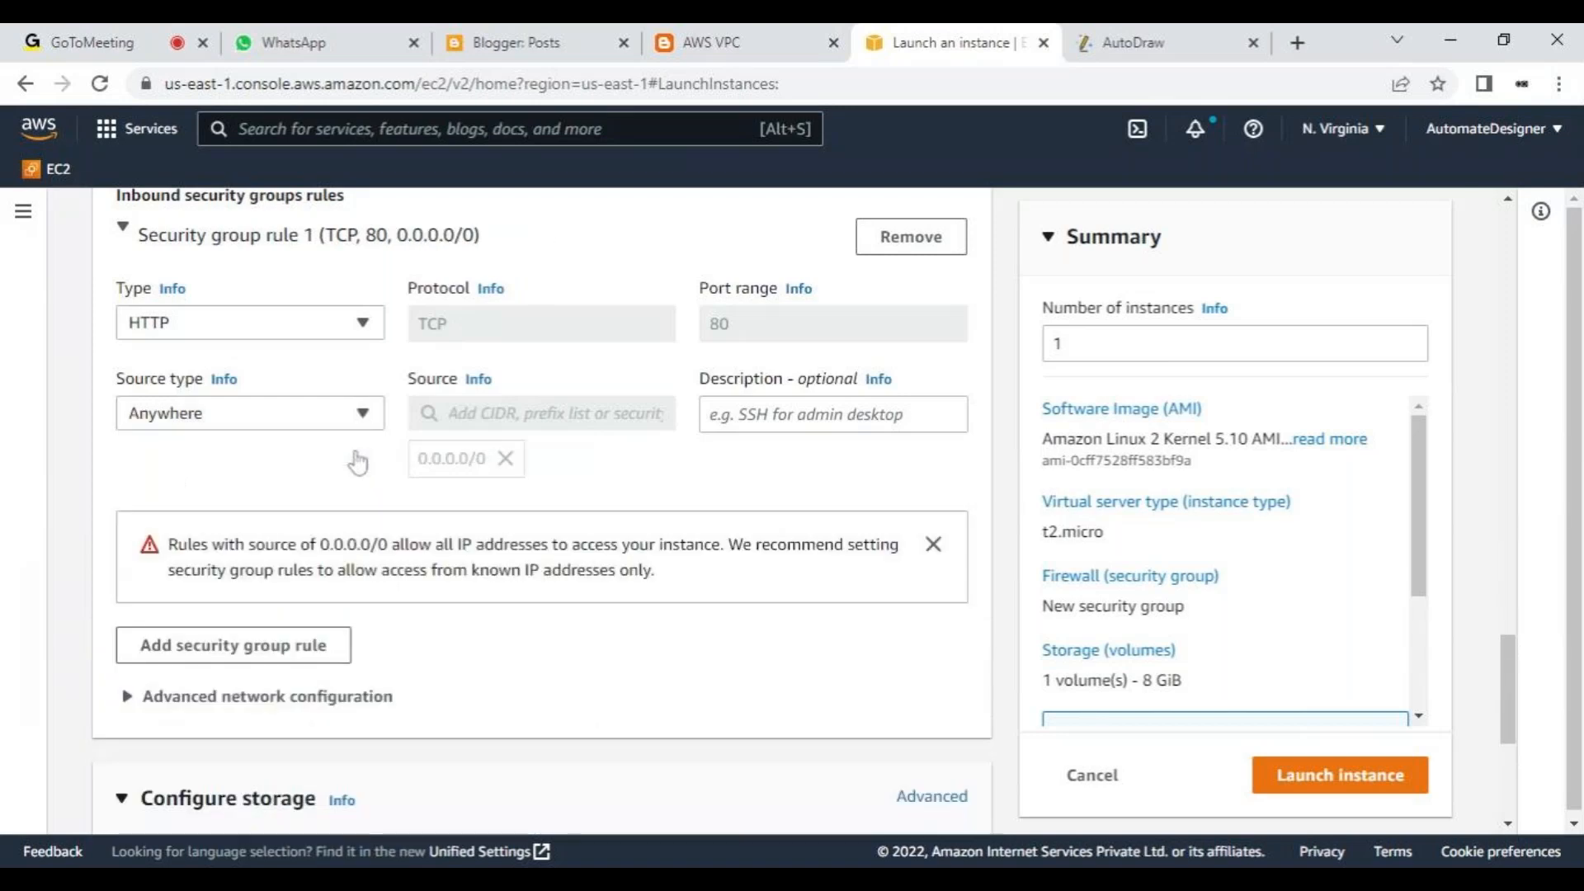
click(353, 322)
click(353, 323)
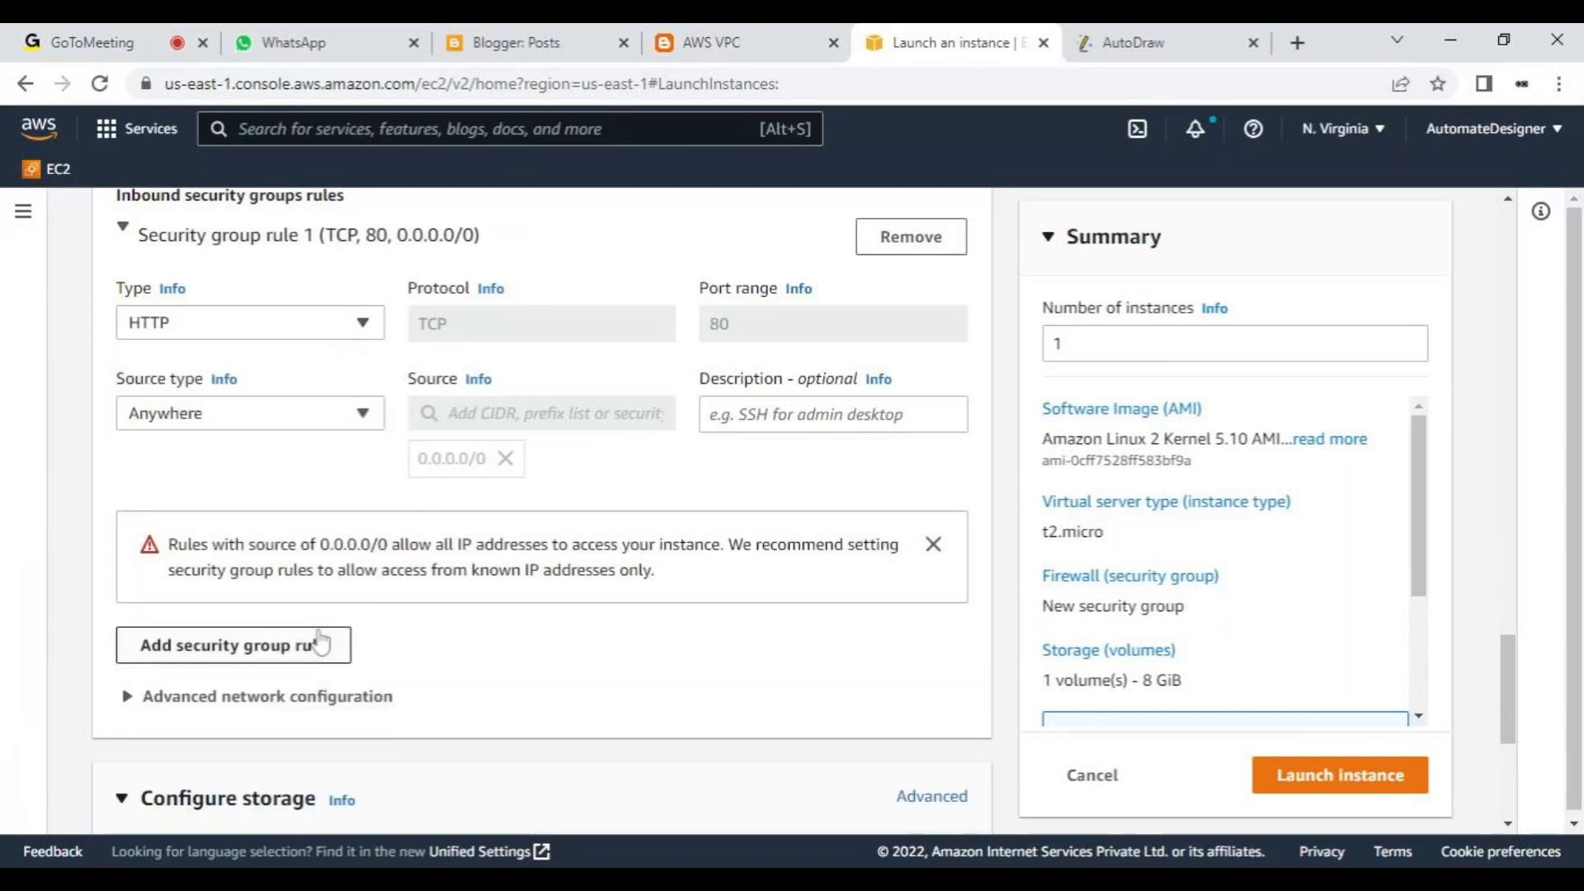
scroll(320, 642, up, 2)
scroll(320, 642, down, 2)
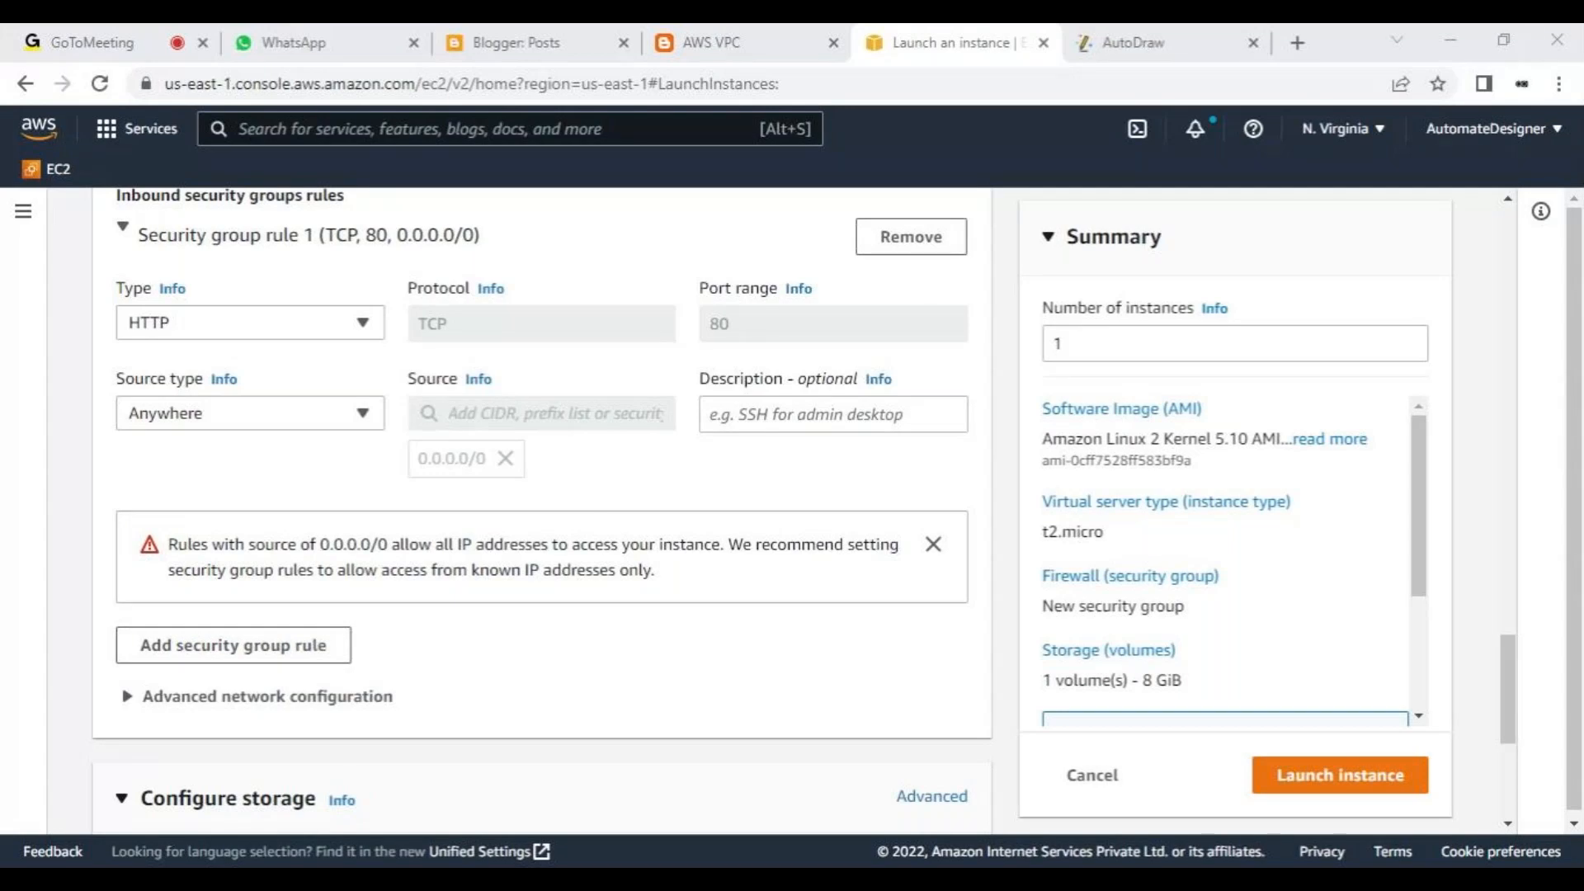
key(alt+Tab)
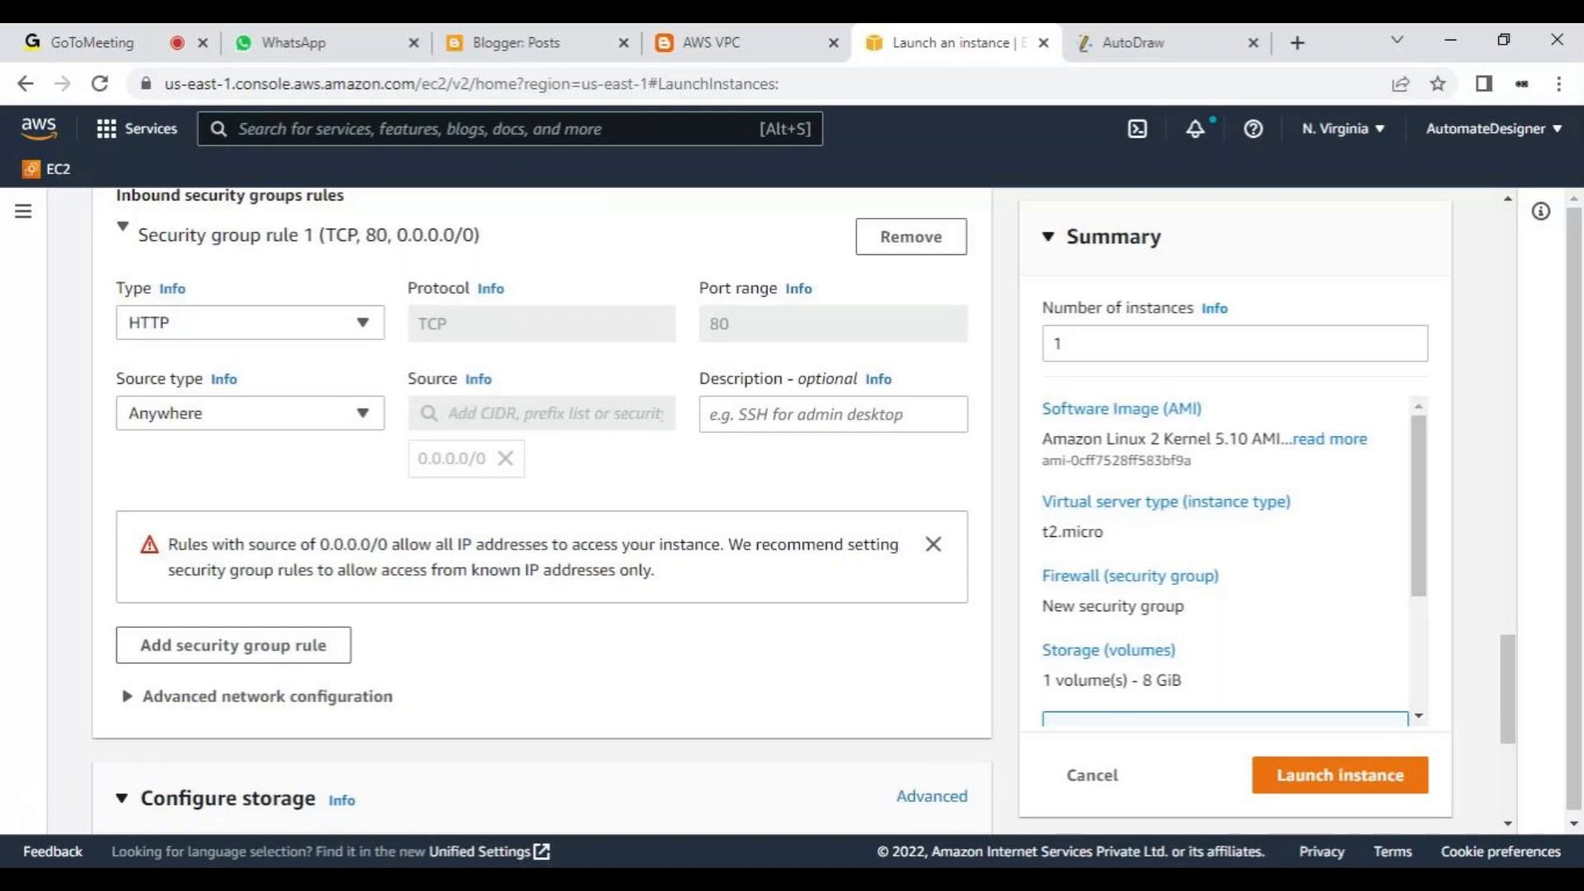
click(90, 42)
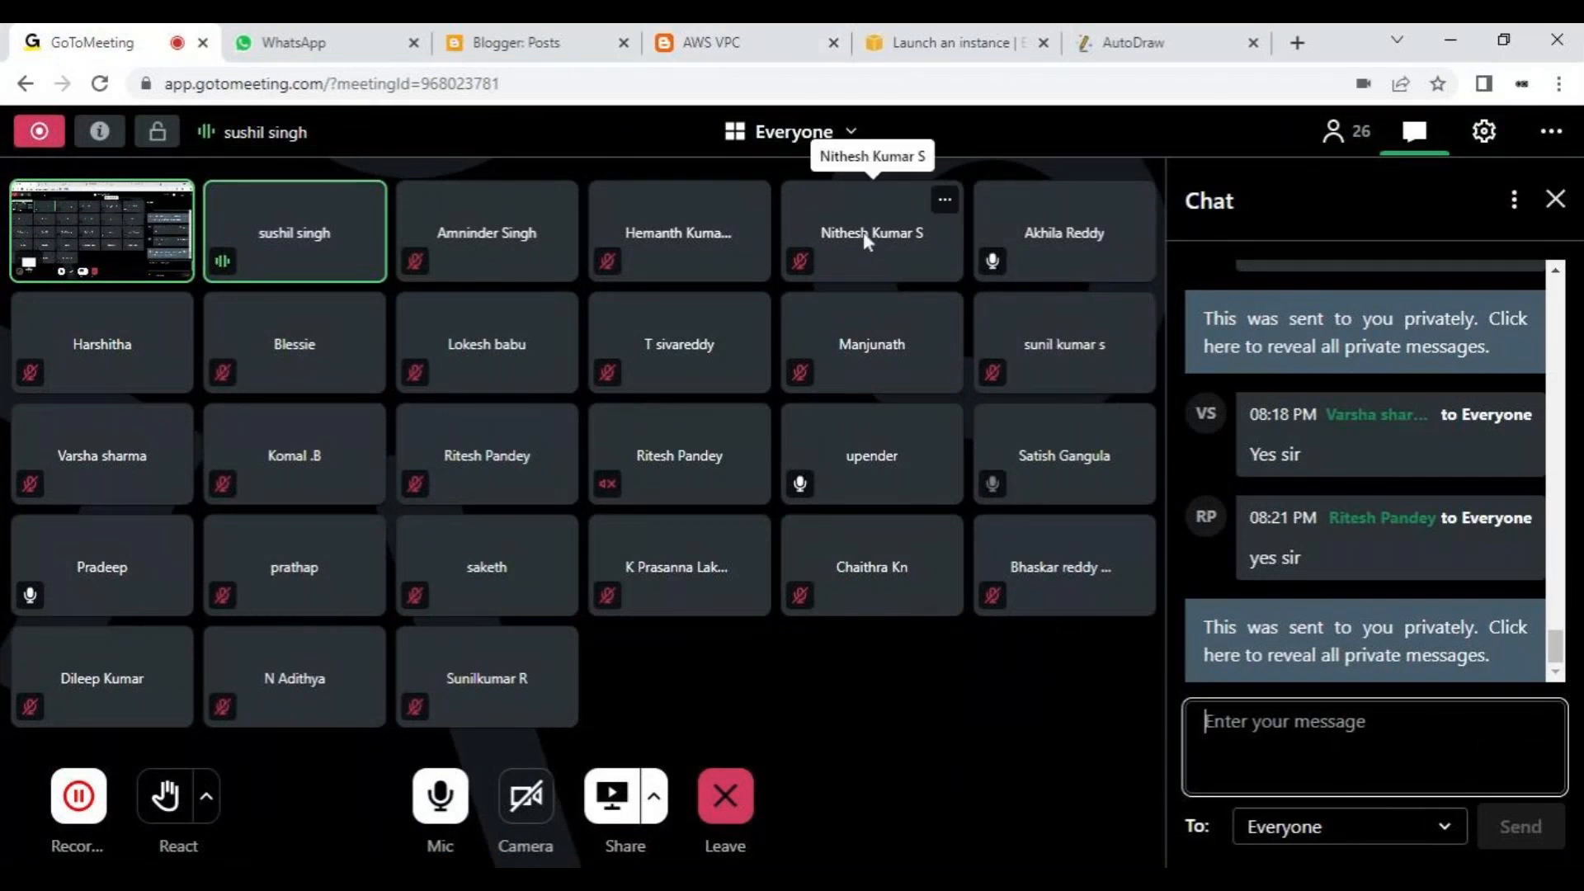
click(1102, 30)
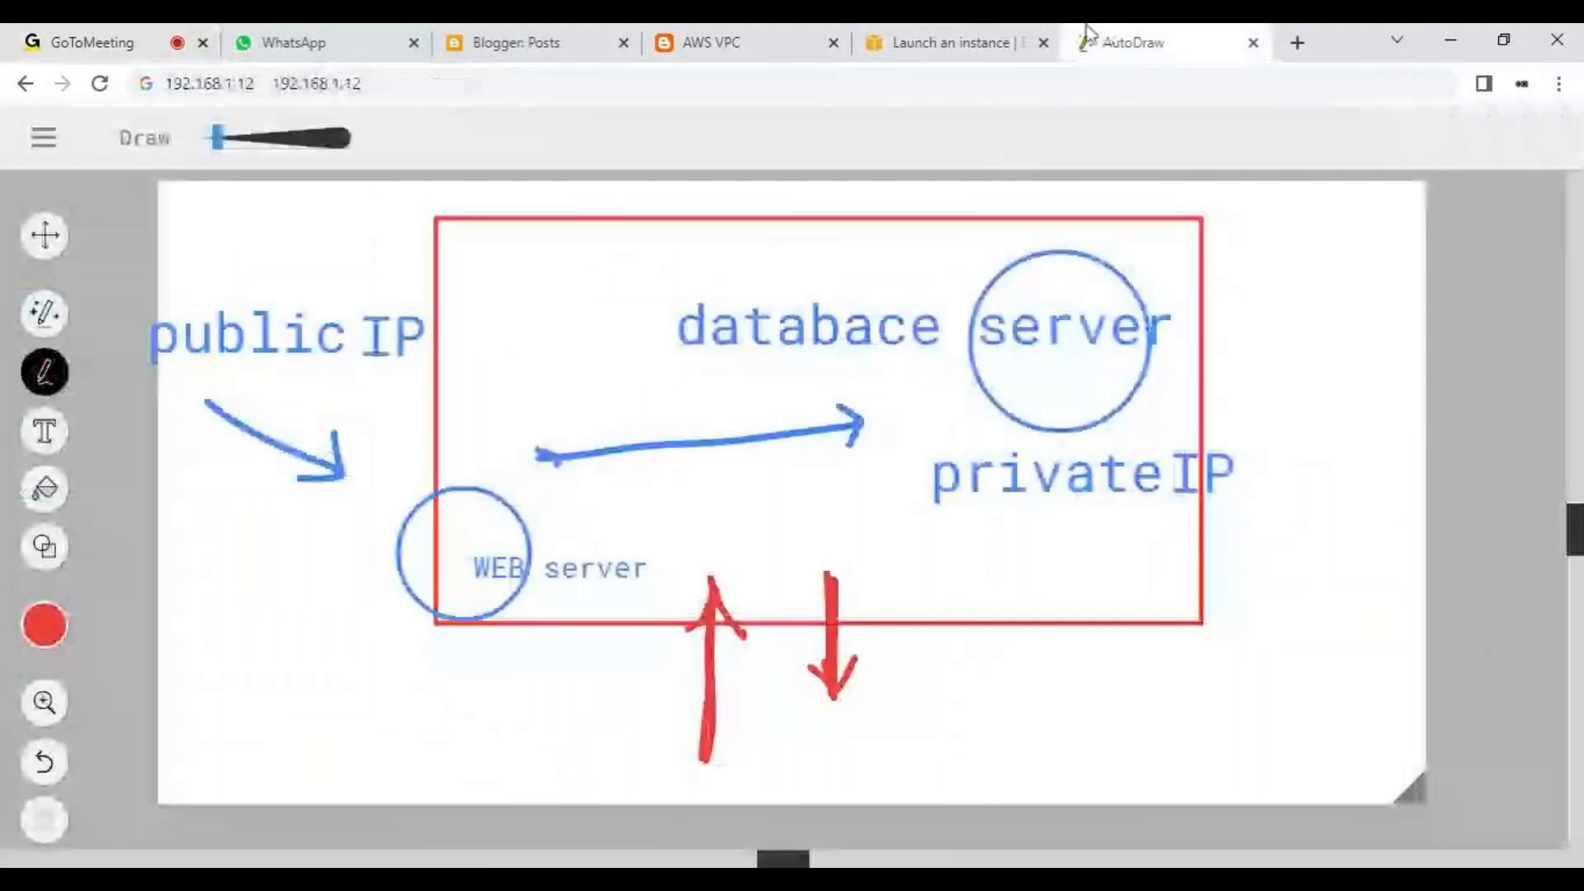
- Return to the EC2 launch page and try to launch the instance
click(978, 31)
scroll(718, 697, down, 3)
scroll(718, 697, down, 2)
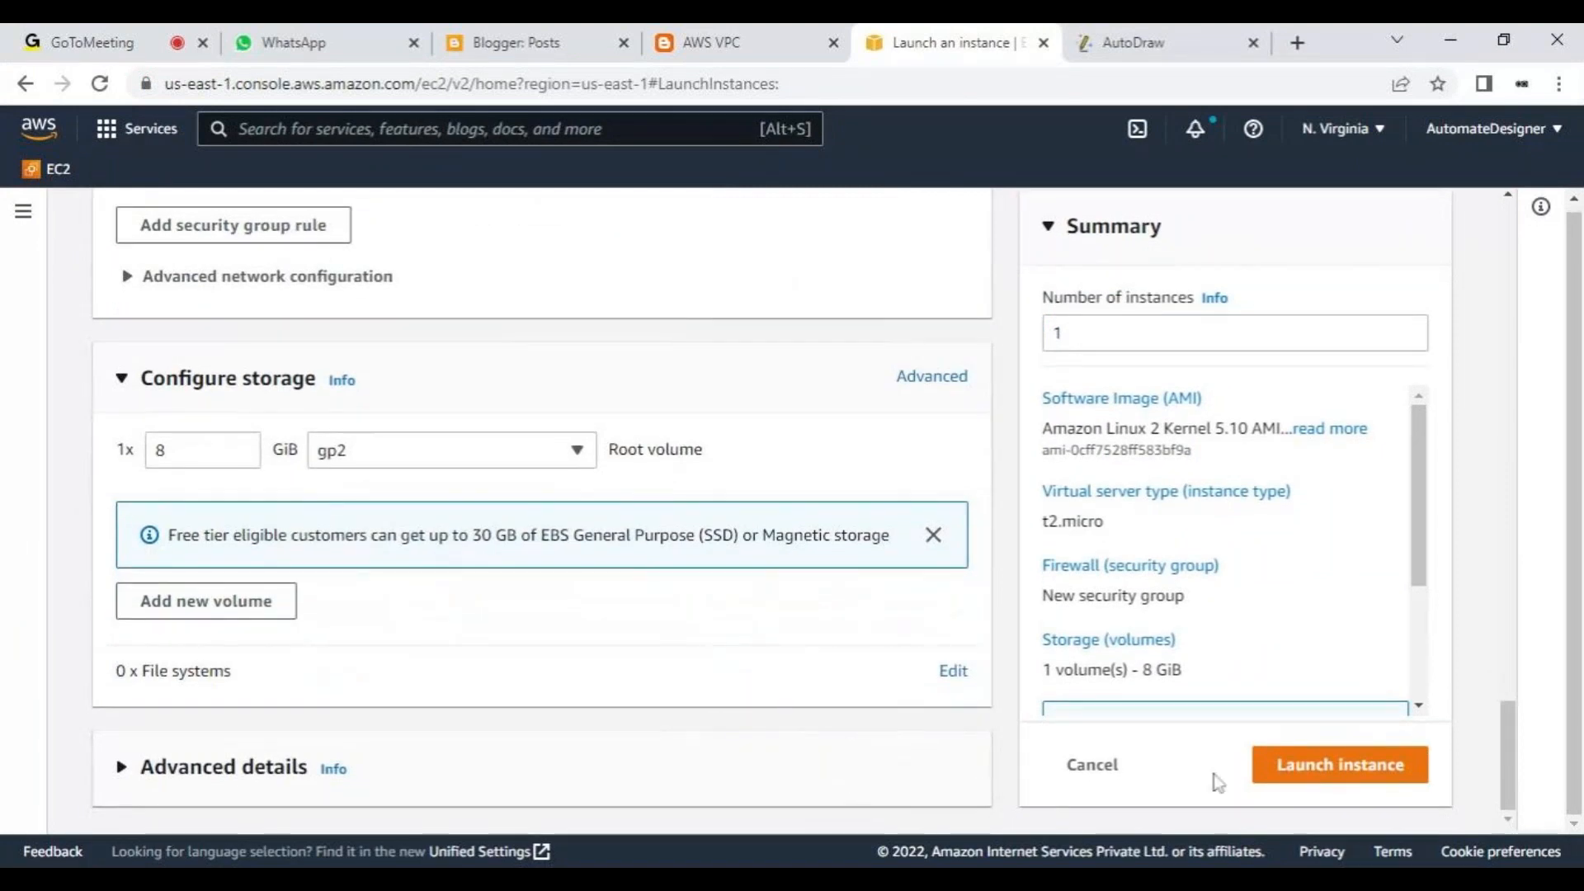
click(1328, 768)
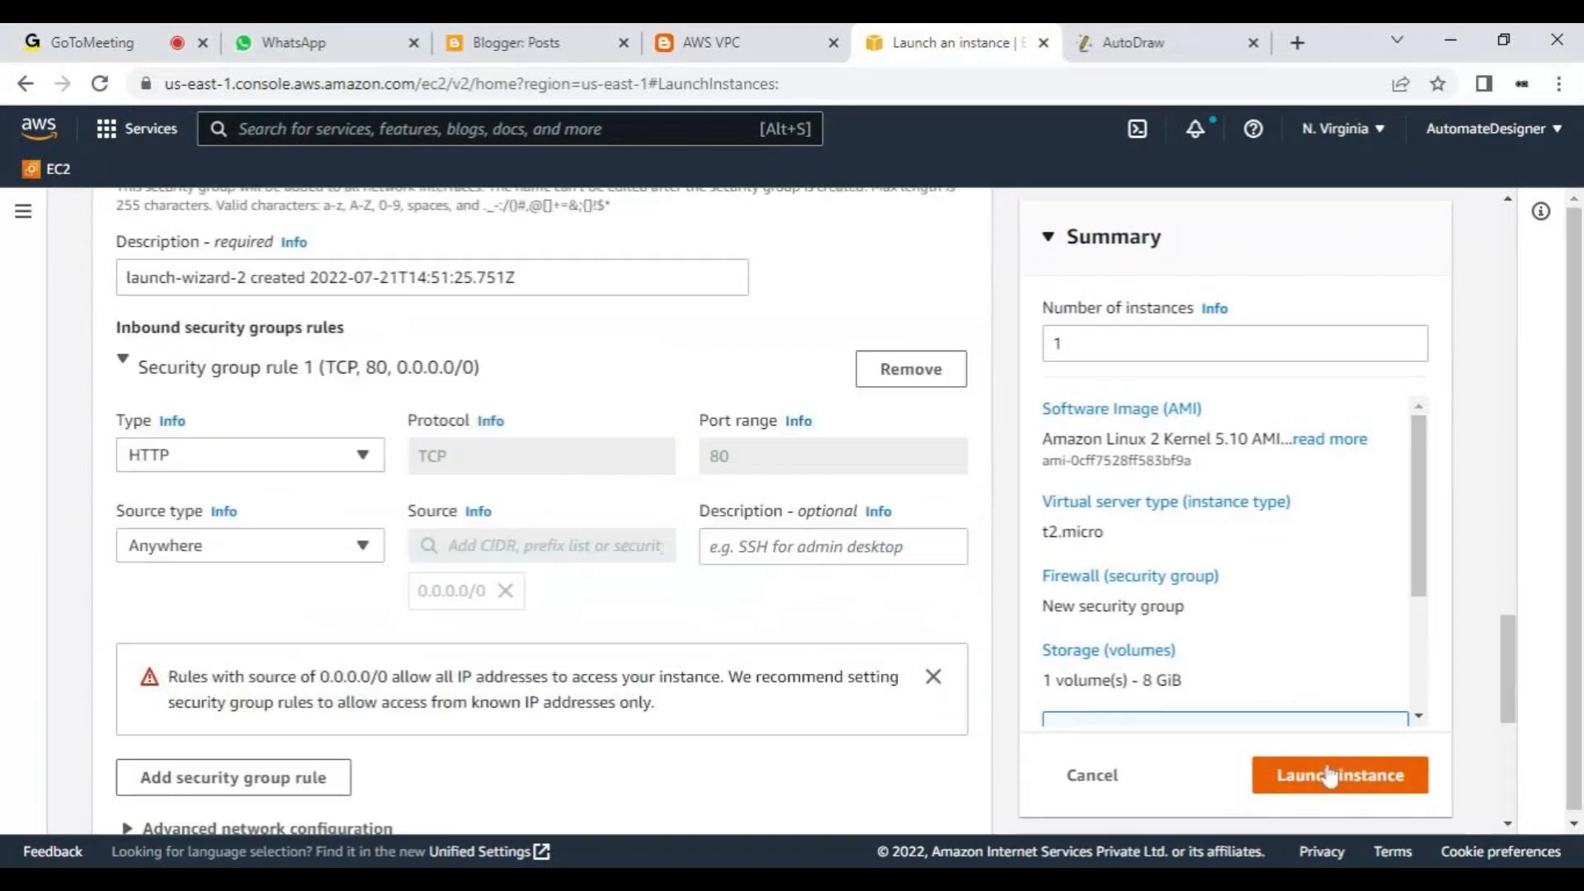
- Select the existing om key pair for login, and replace it with Proceed without a key pair
click(541, 373)
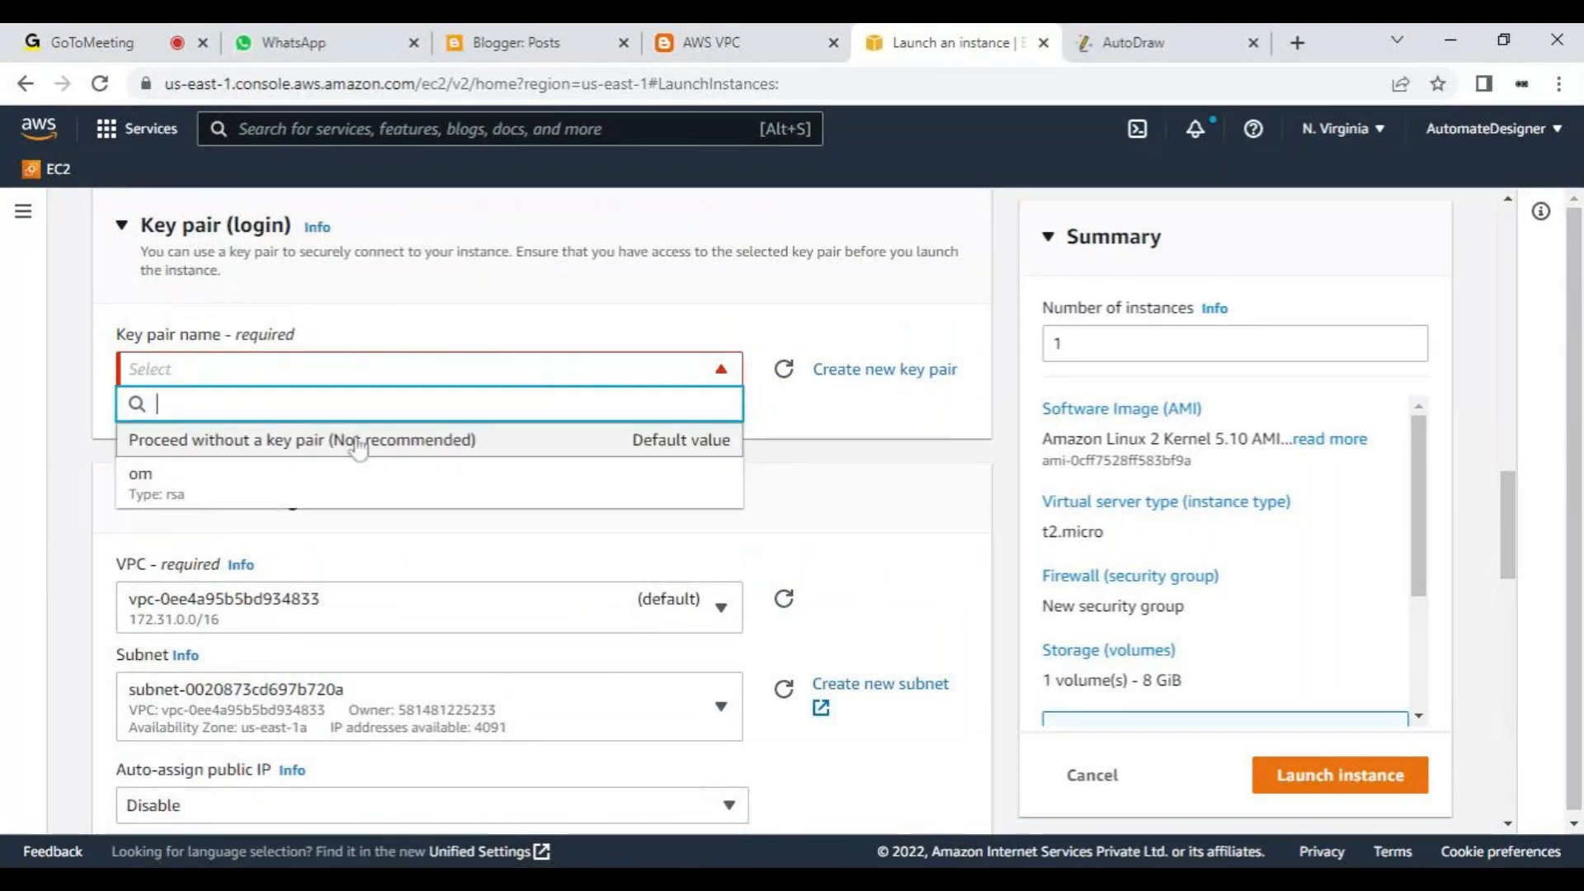
click(357, 482)
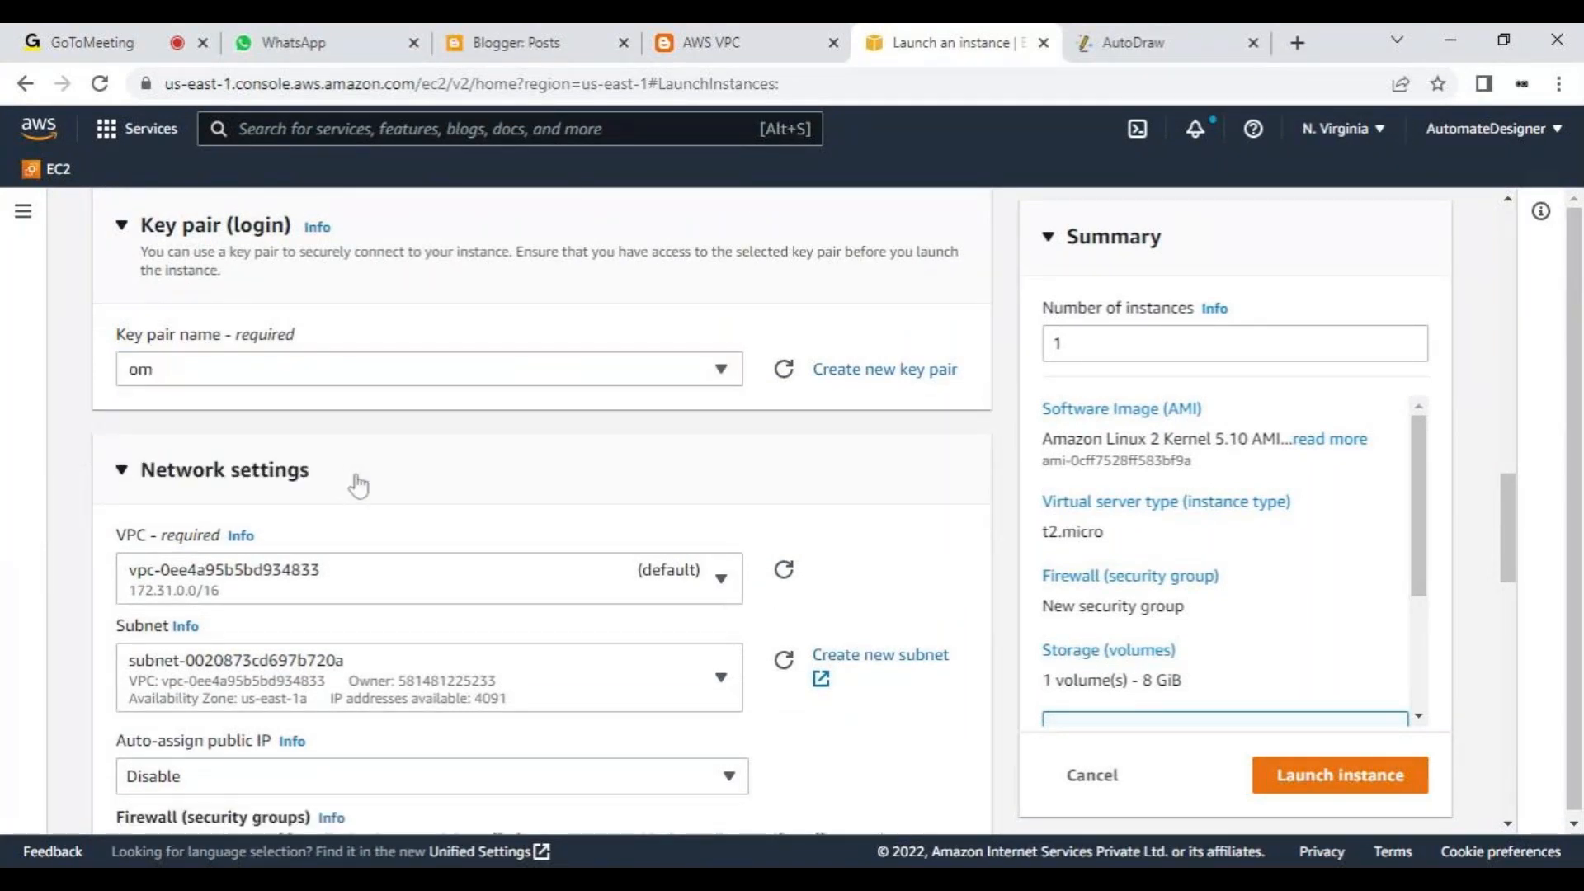
click(701, 377)
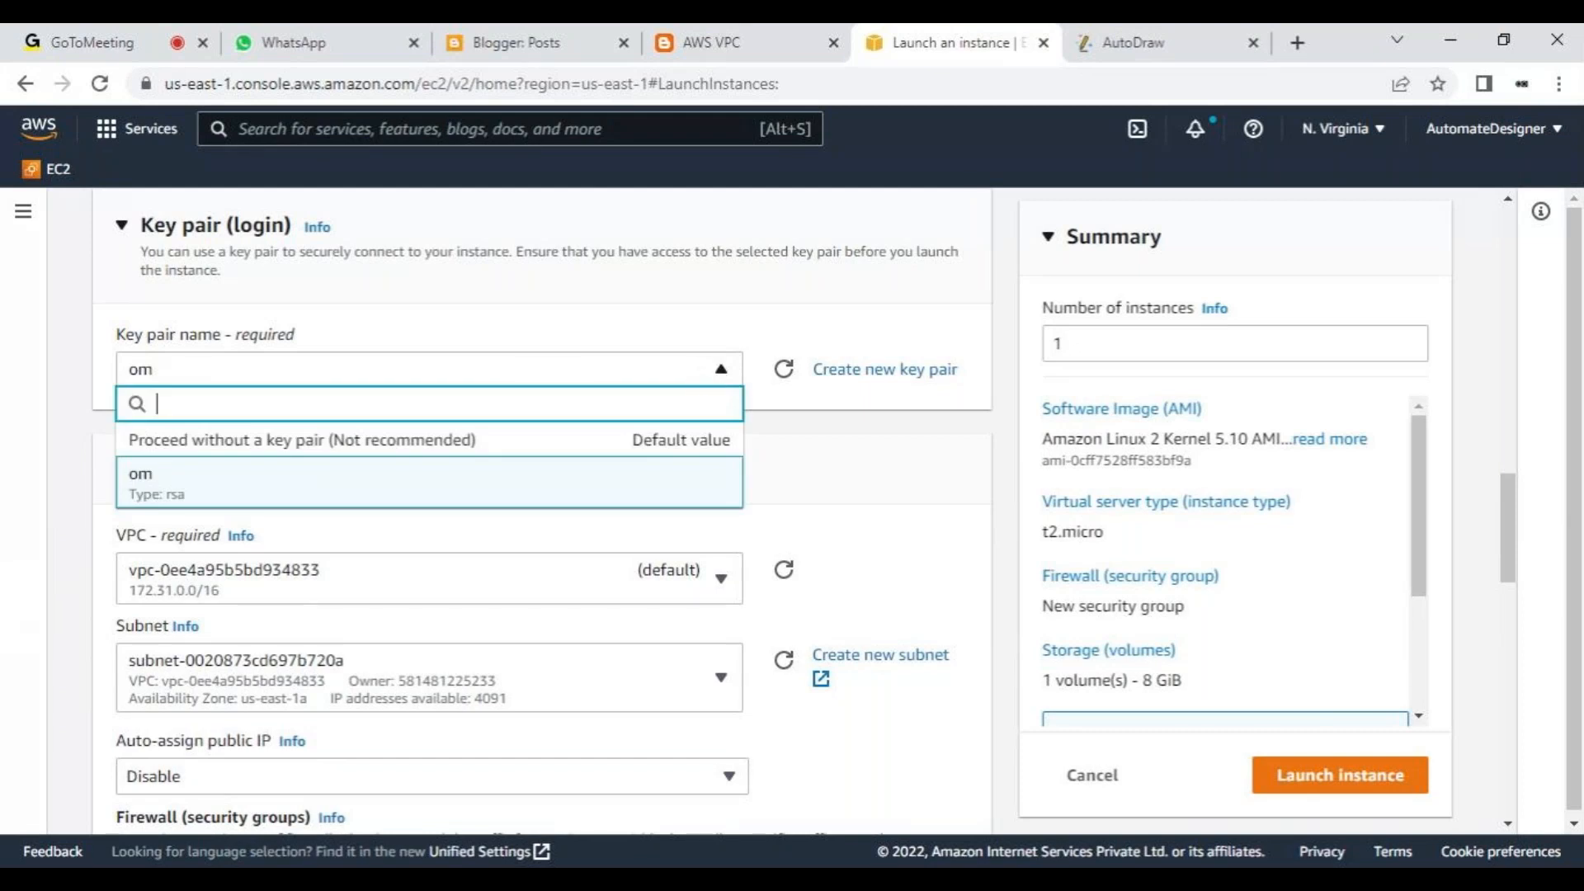
click(792, 398)
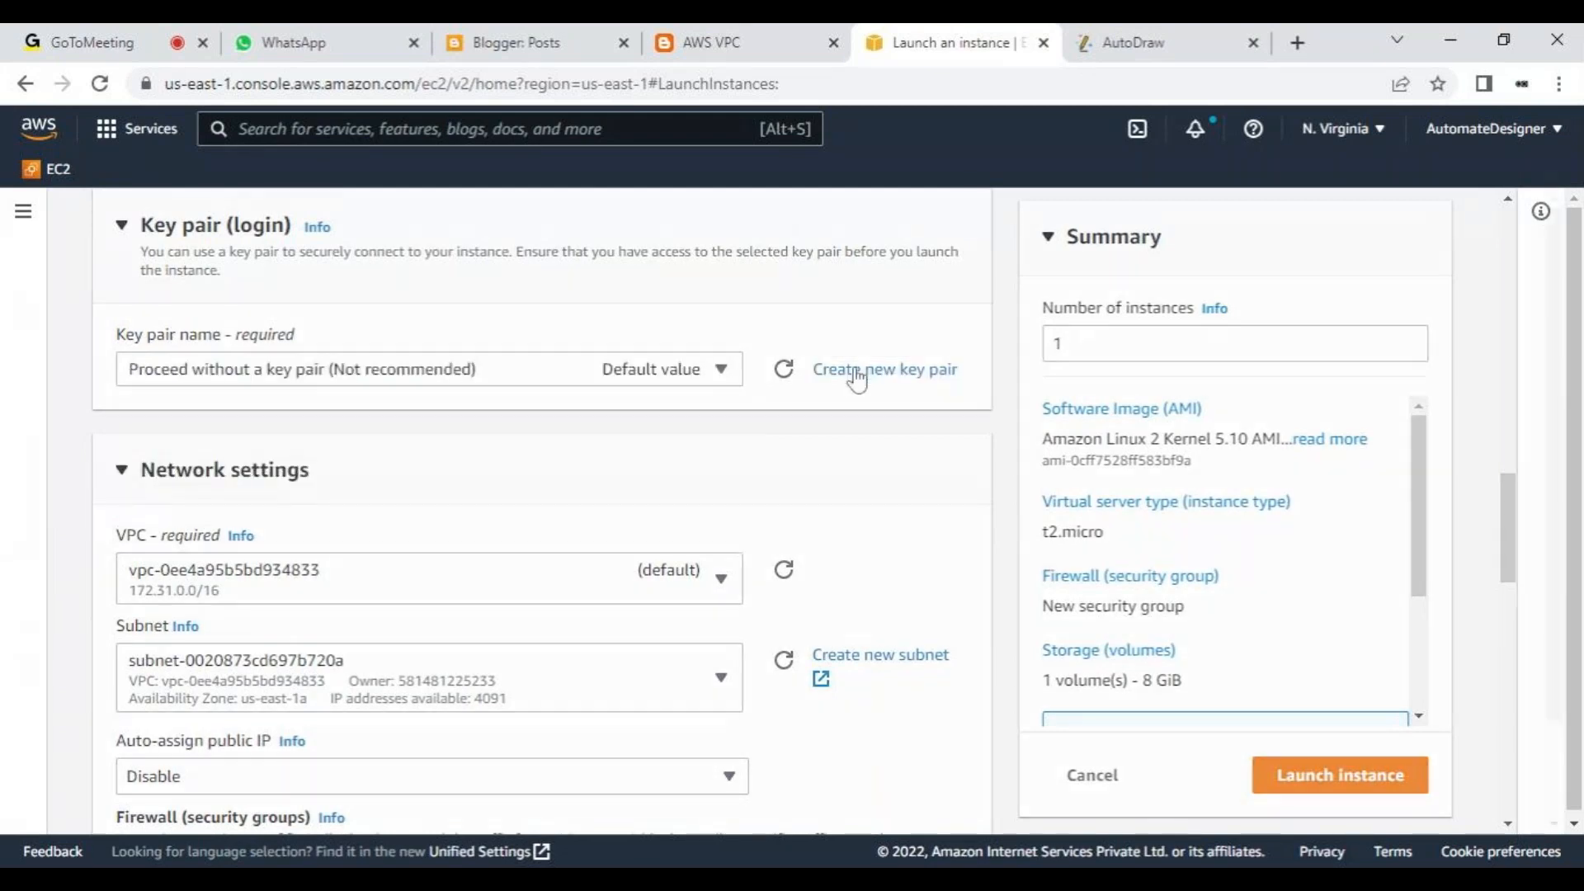
- Create a new RSA key pair named "om key" with the .ppk private key file format
click(852, 375)
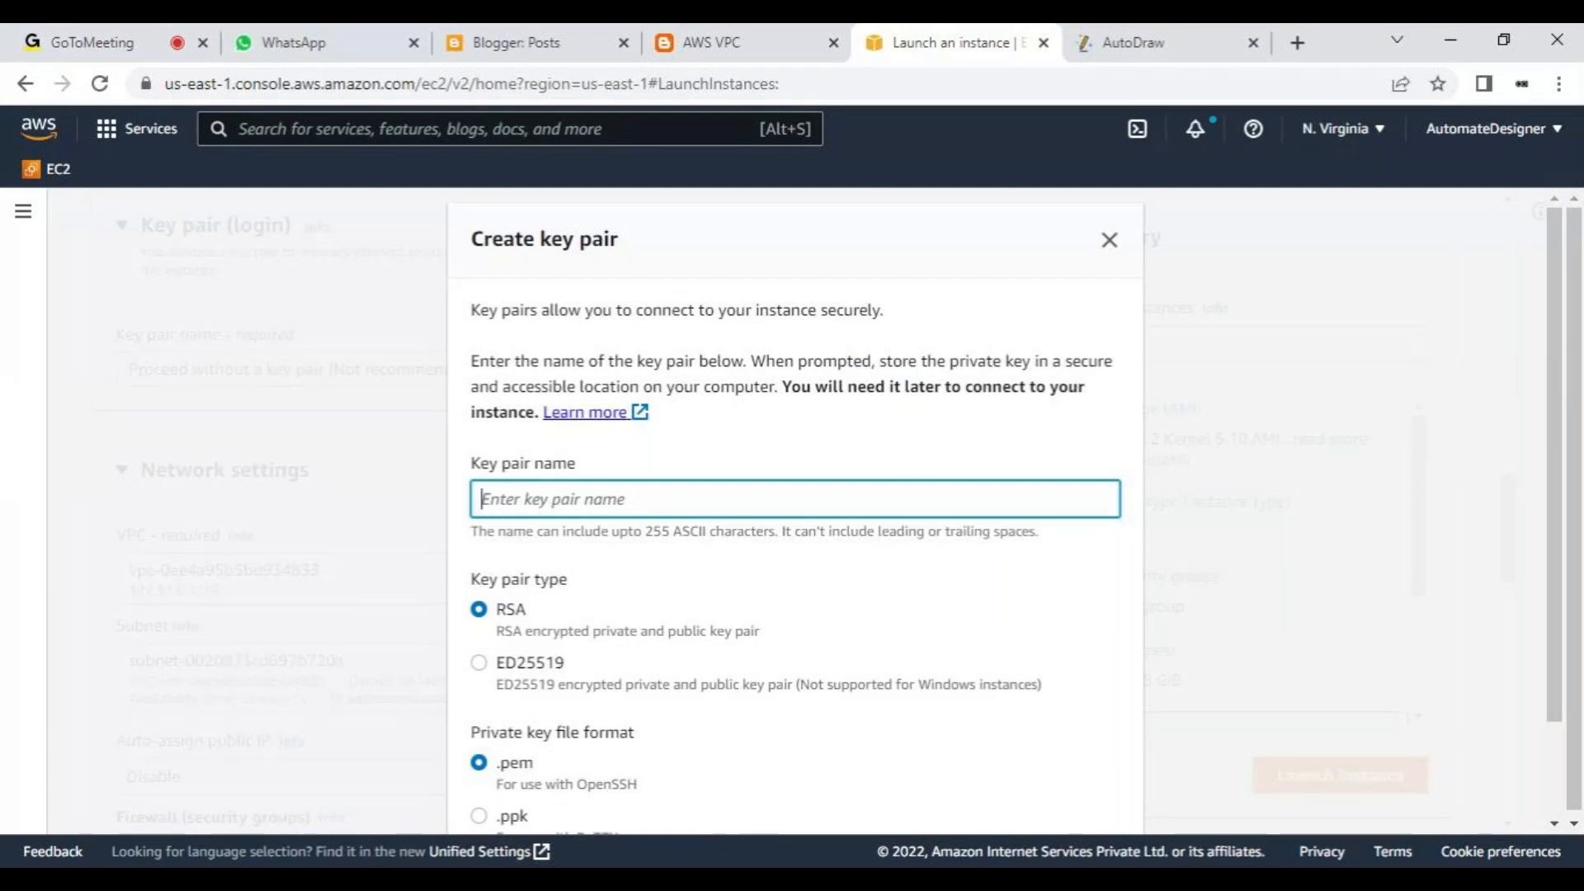
text(om)
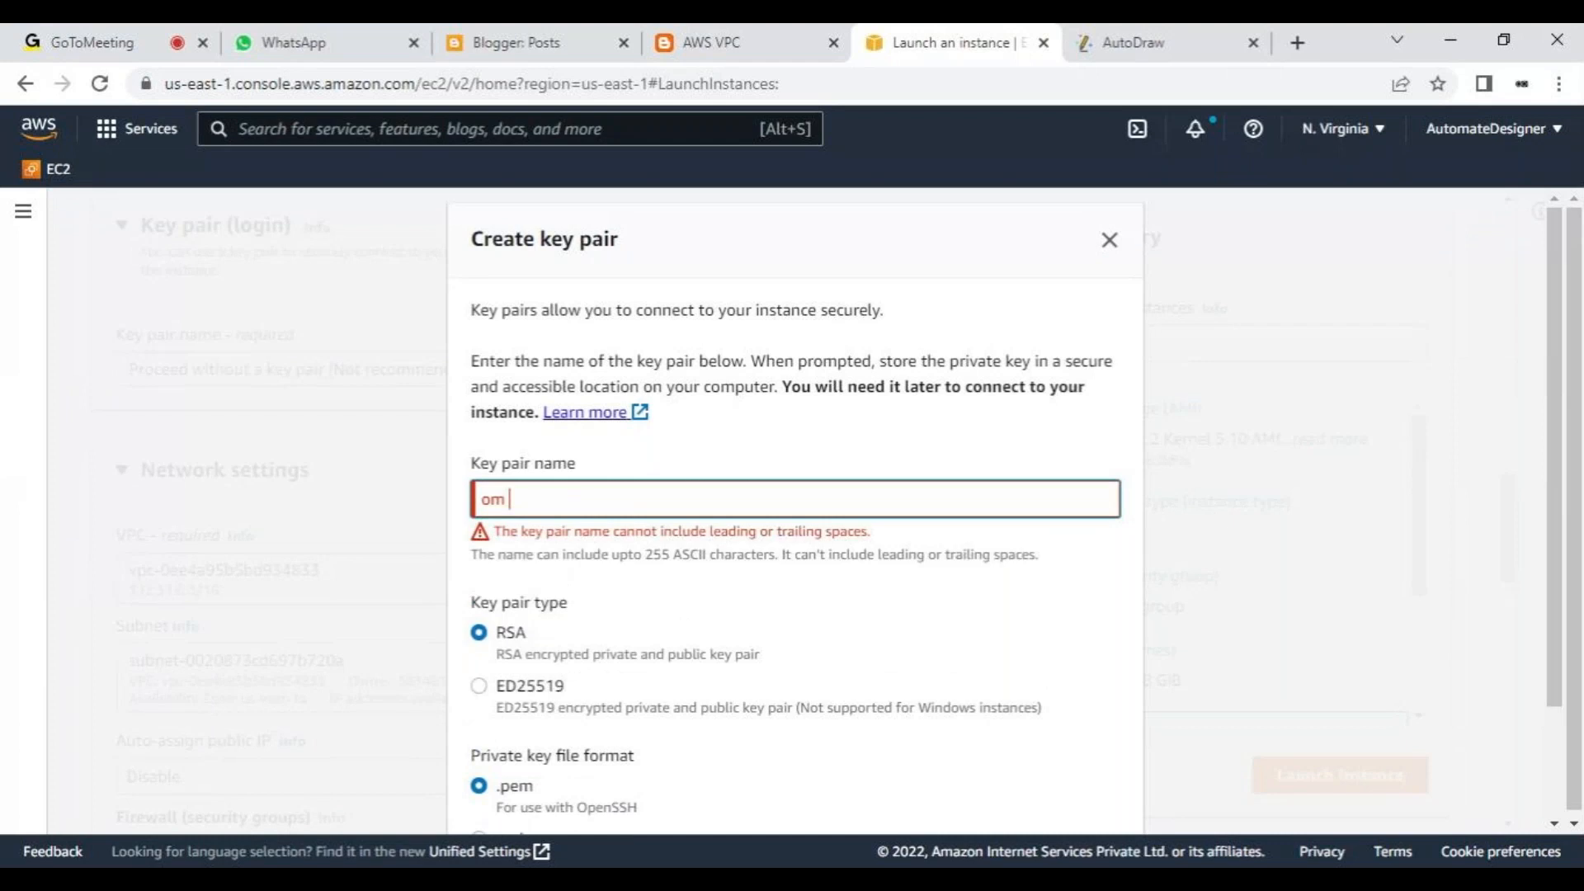
text( k)
key(BackSpace)
text(key)
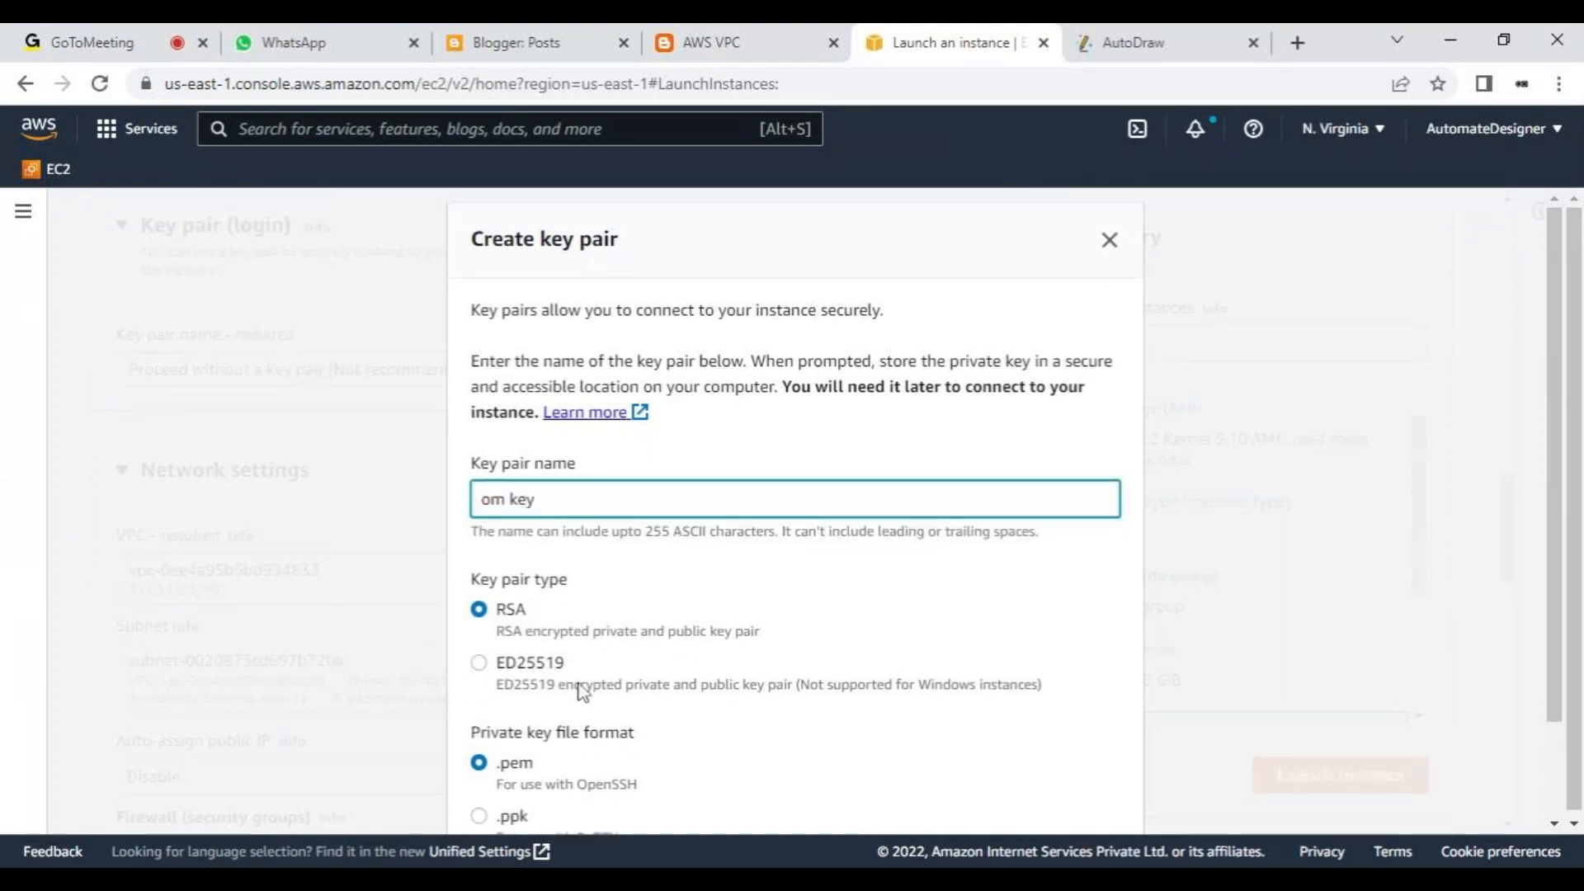
scroll(1113, 481, down, 2)
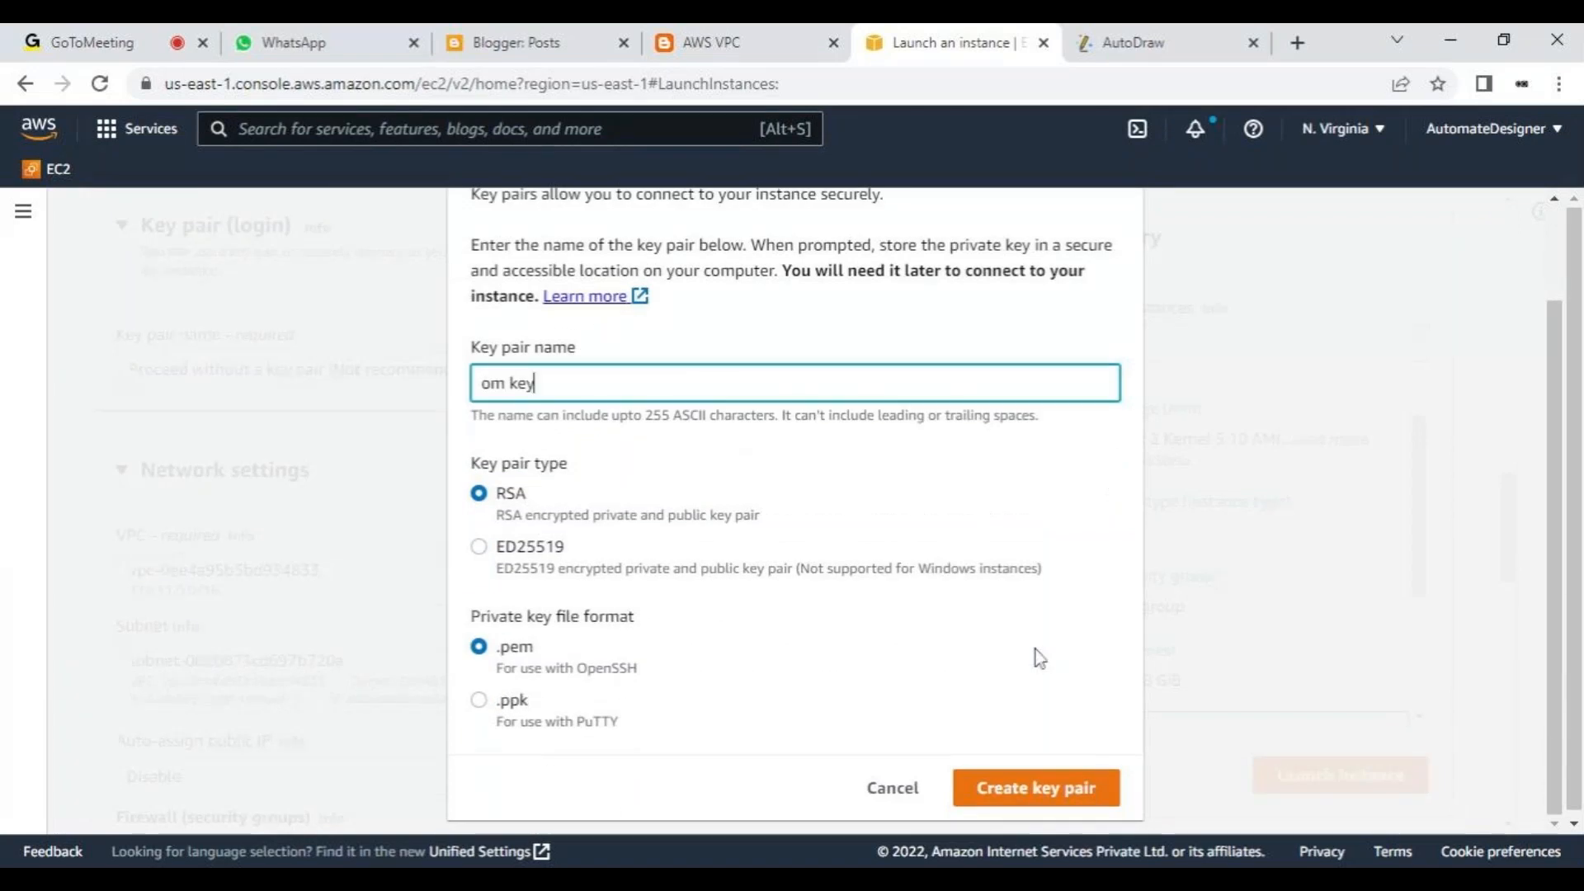
click(518, 716)
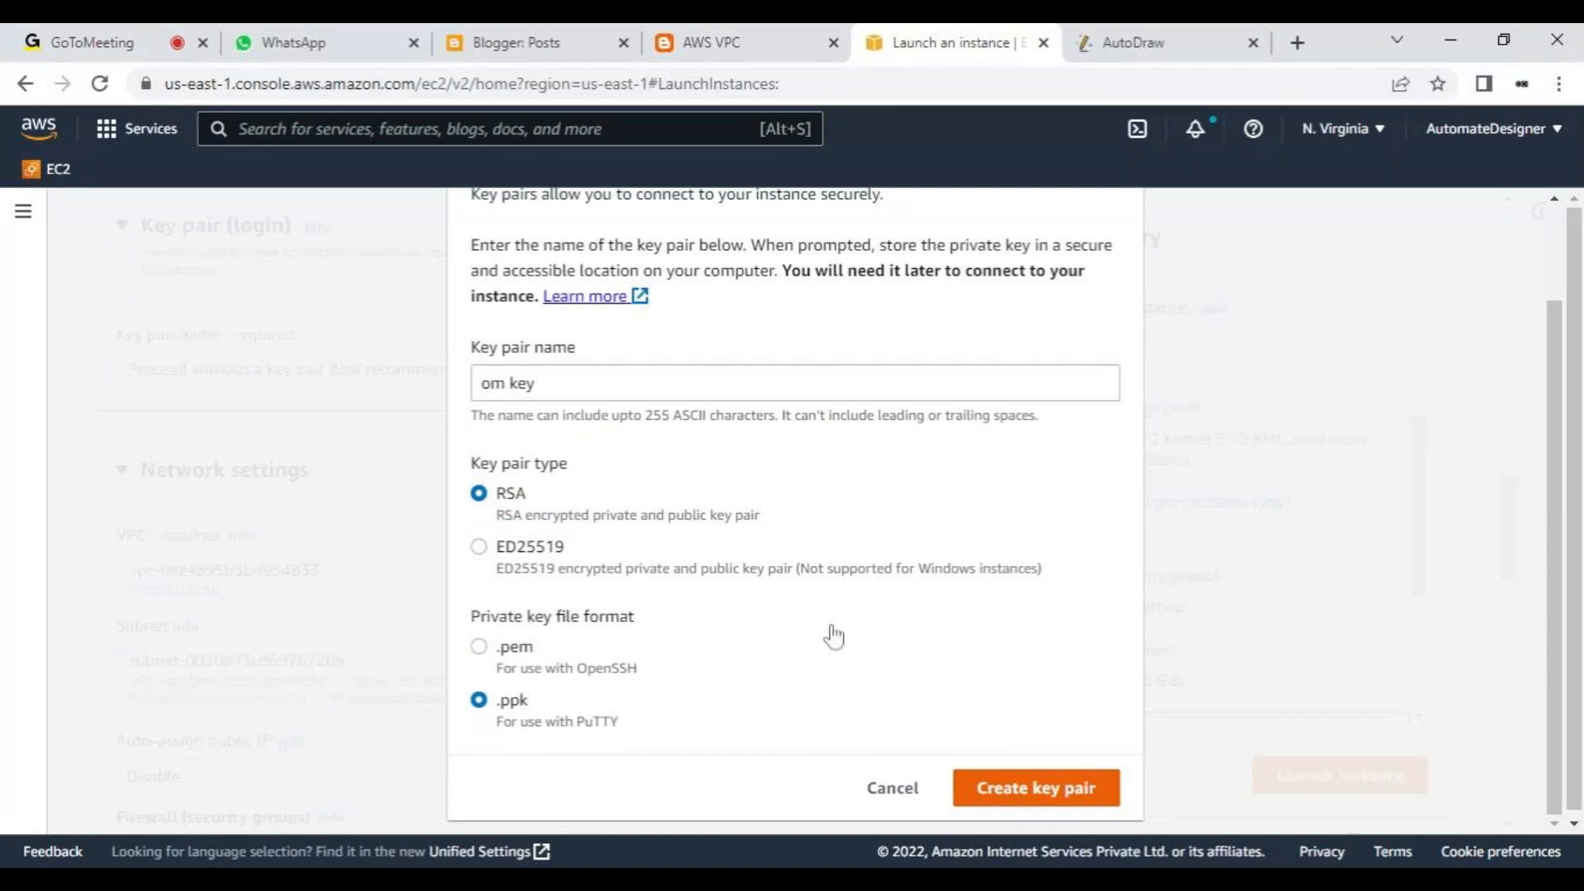
- Switch to GoToMeeting and send everyone the chat message "please reply who agree for tomorow"
click(110, 33)
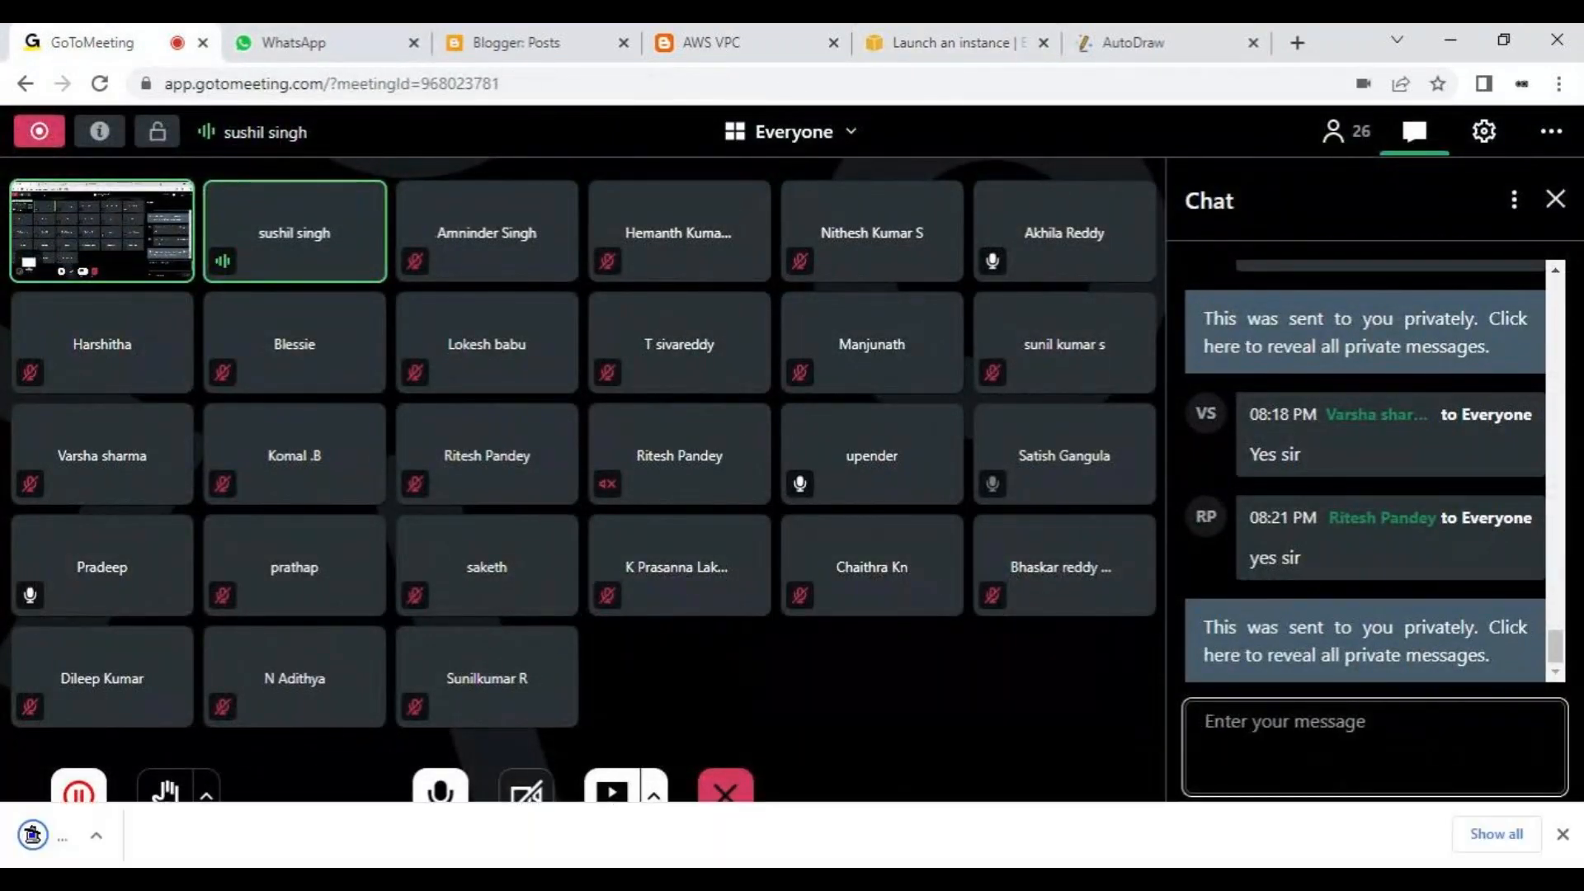
click(1341, 736)
text(plea)
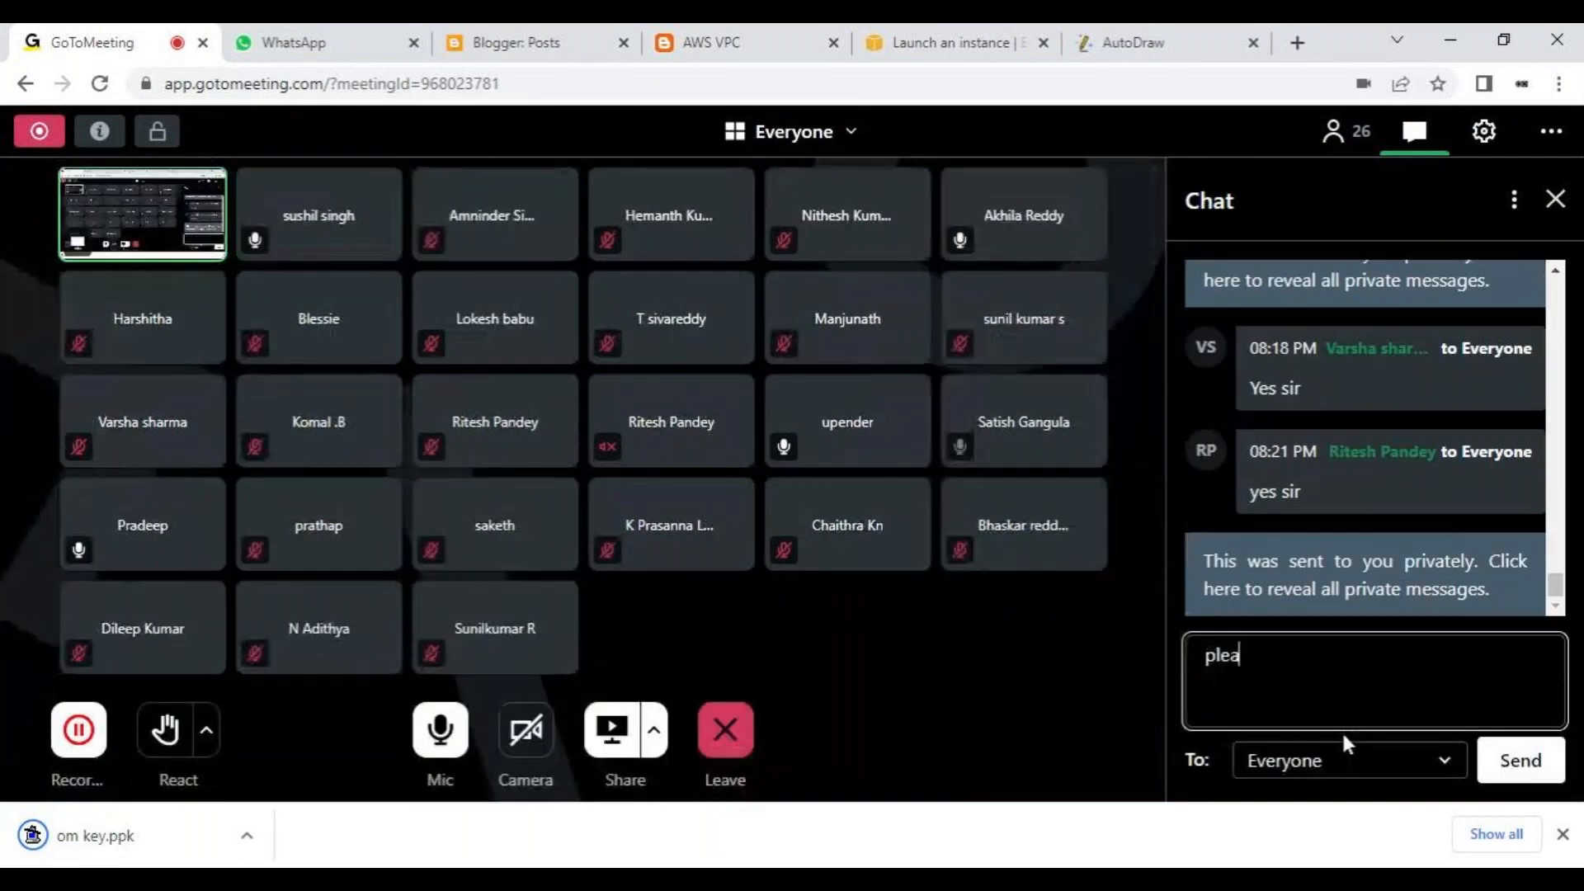
text(se reply)
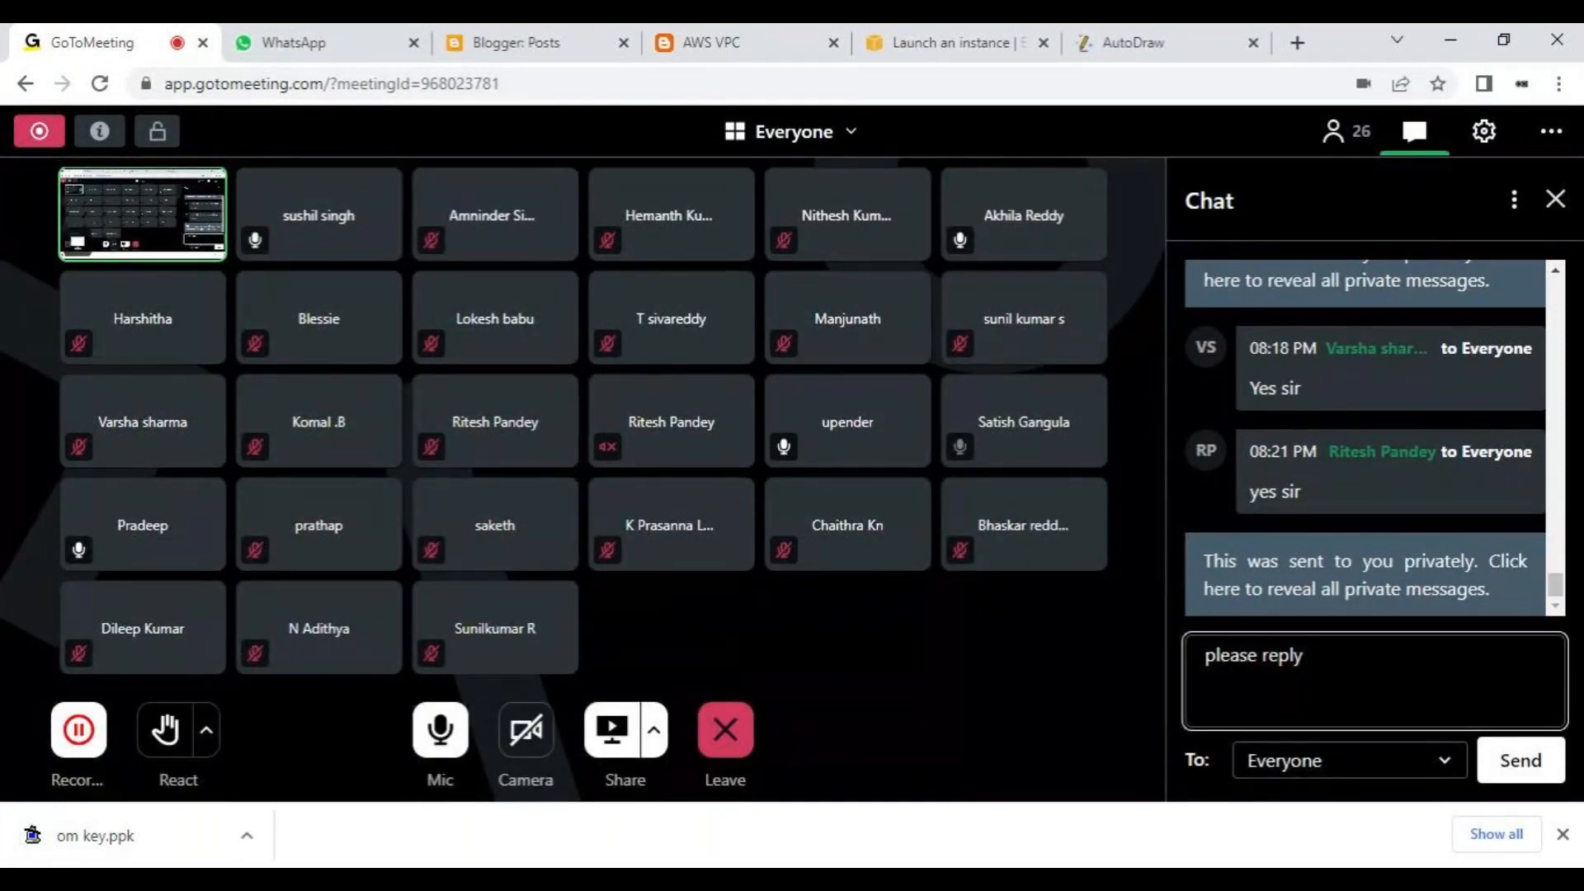
text( who agree for tomorwp)
key(BackSpace)
key(BackSpace)
text(w)
key(BackSpace)
text(ow)
key(Return)
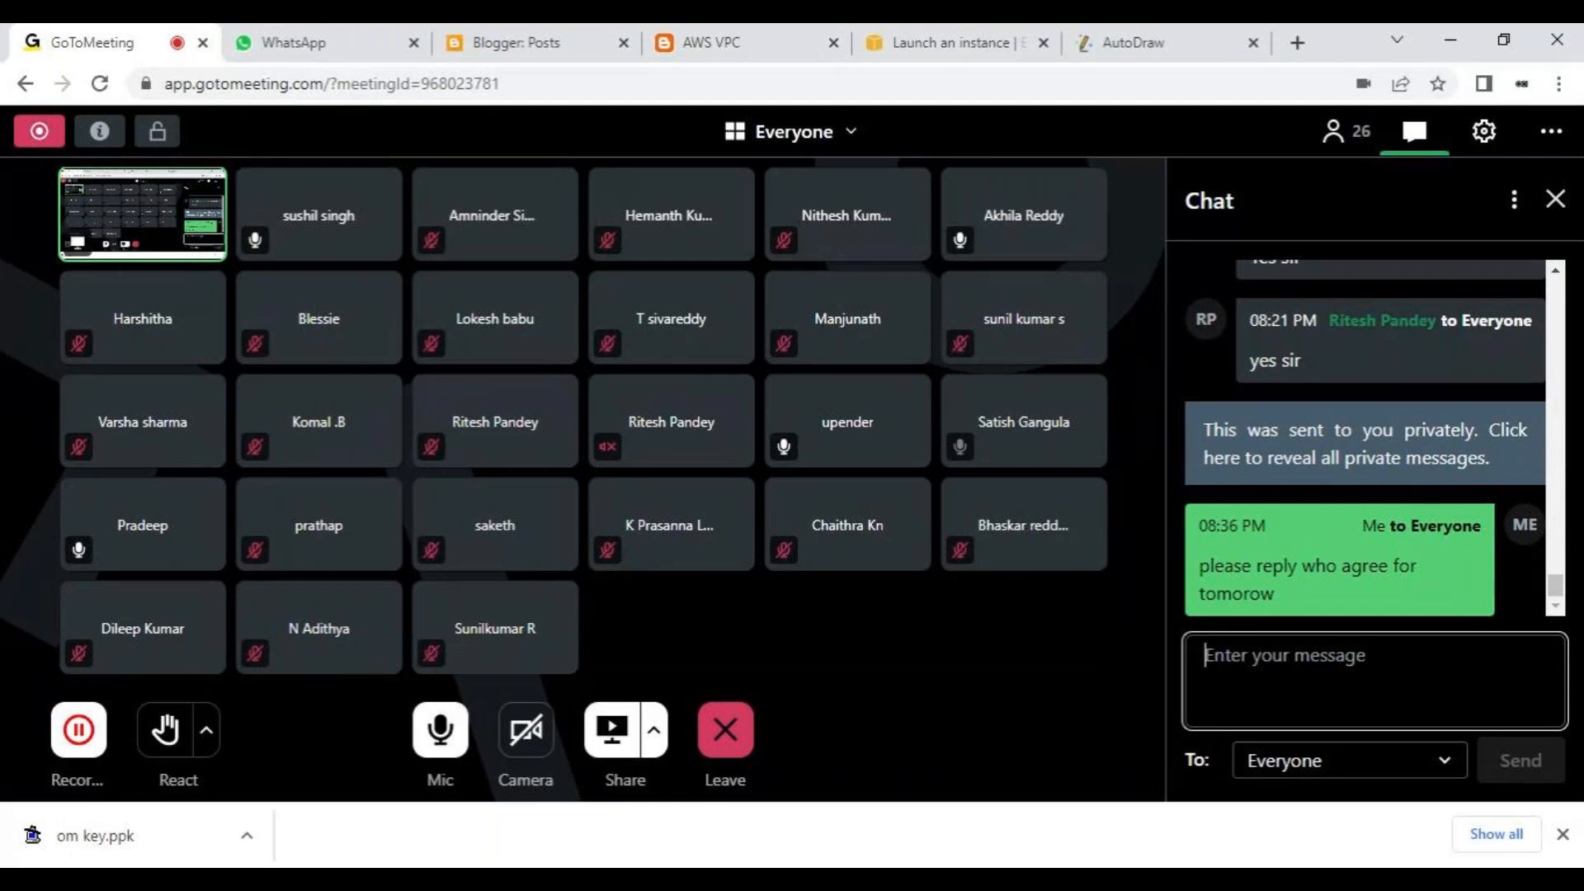
- Switch to the EC2 launch page and launch the instance using the om key pair just created
click(973, 34)
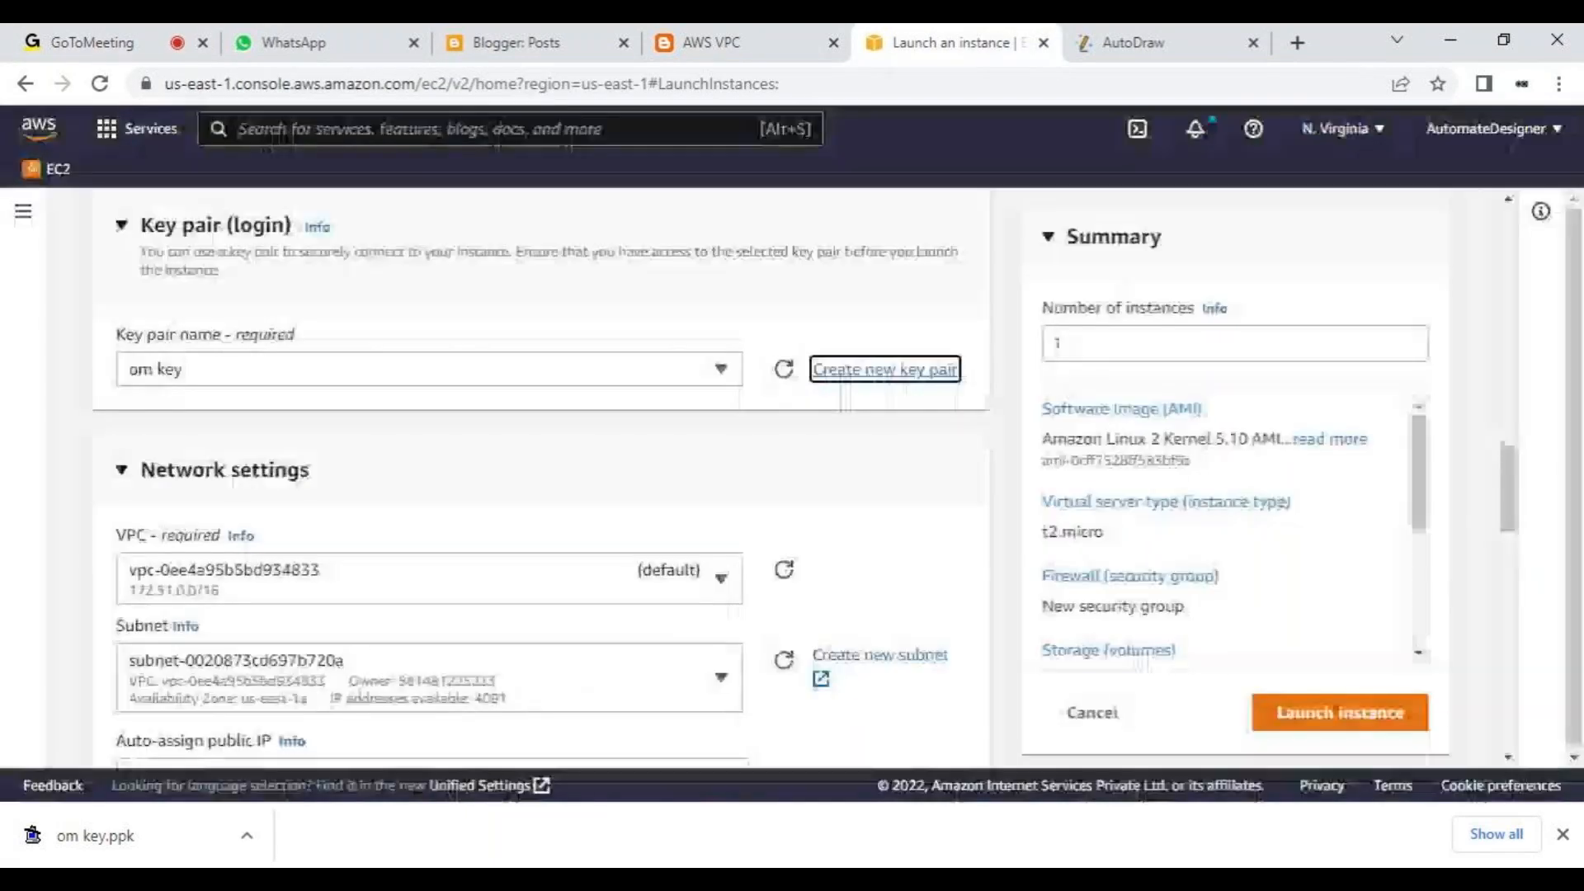
click(1291, 715)
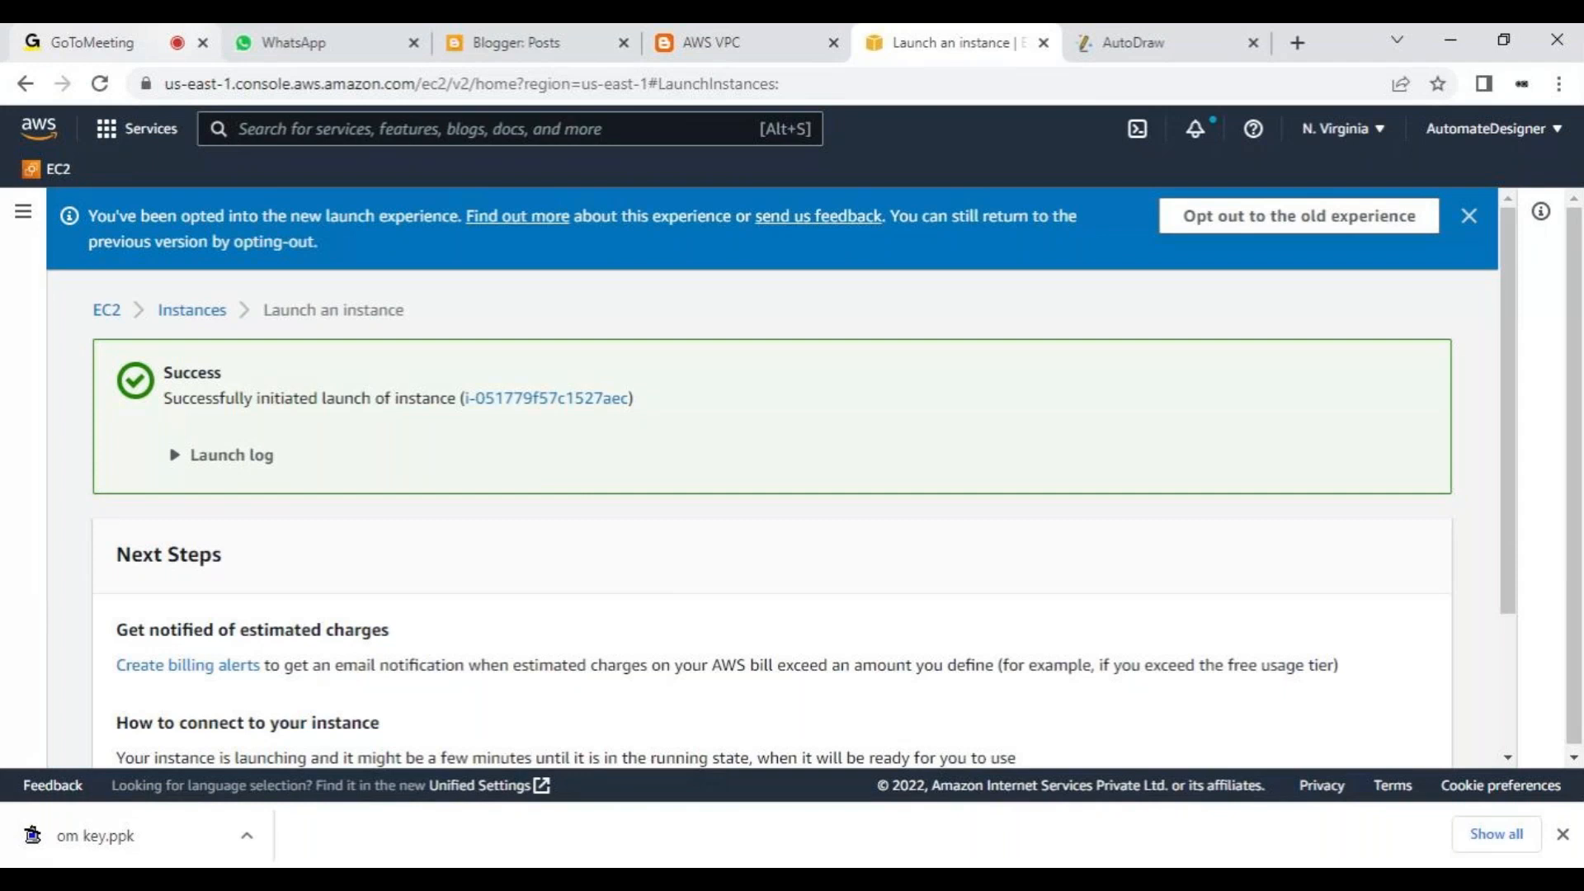
- Switch to GoToMeeting and send everyone the chat message "this is ok to me"
click(140, 35)
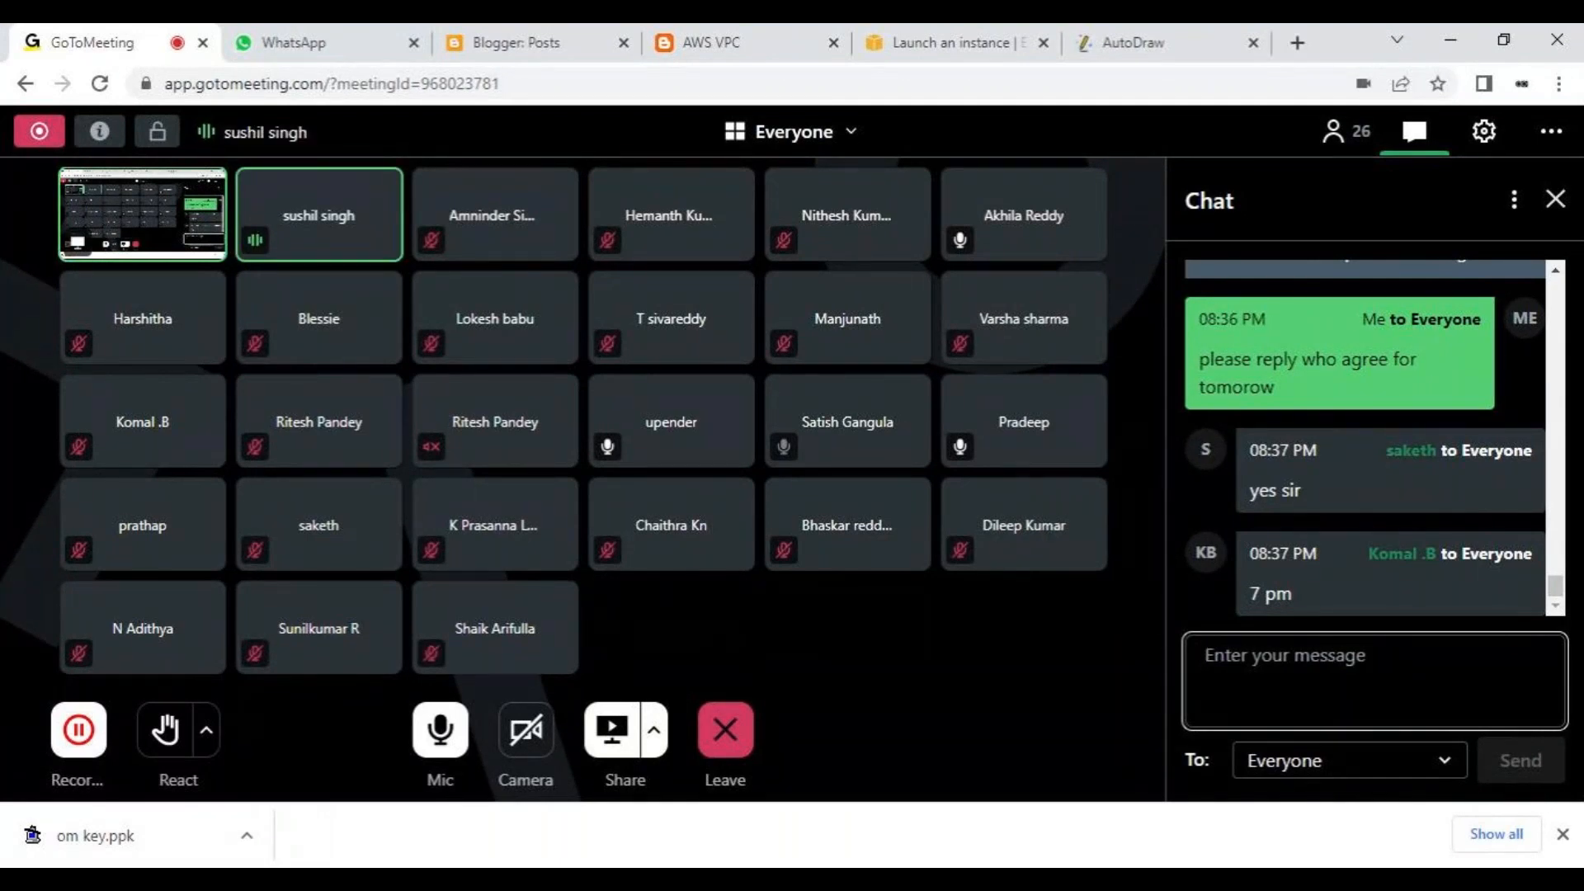
text(ye)
key(BackSpace)
key(BackSpace)
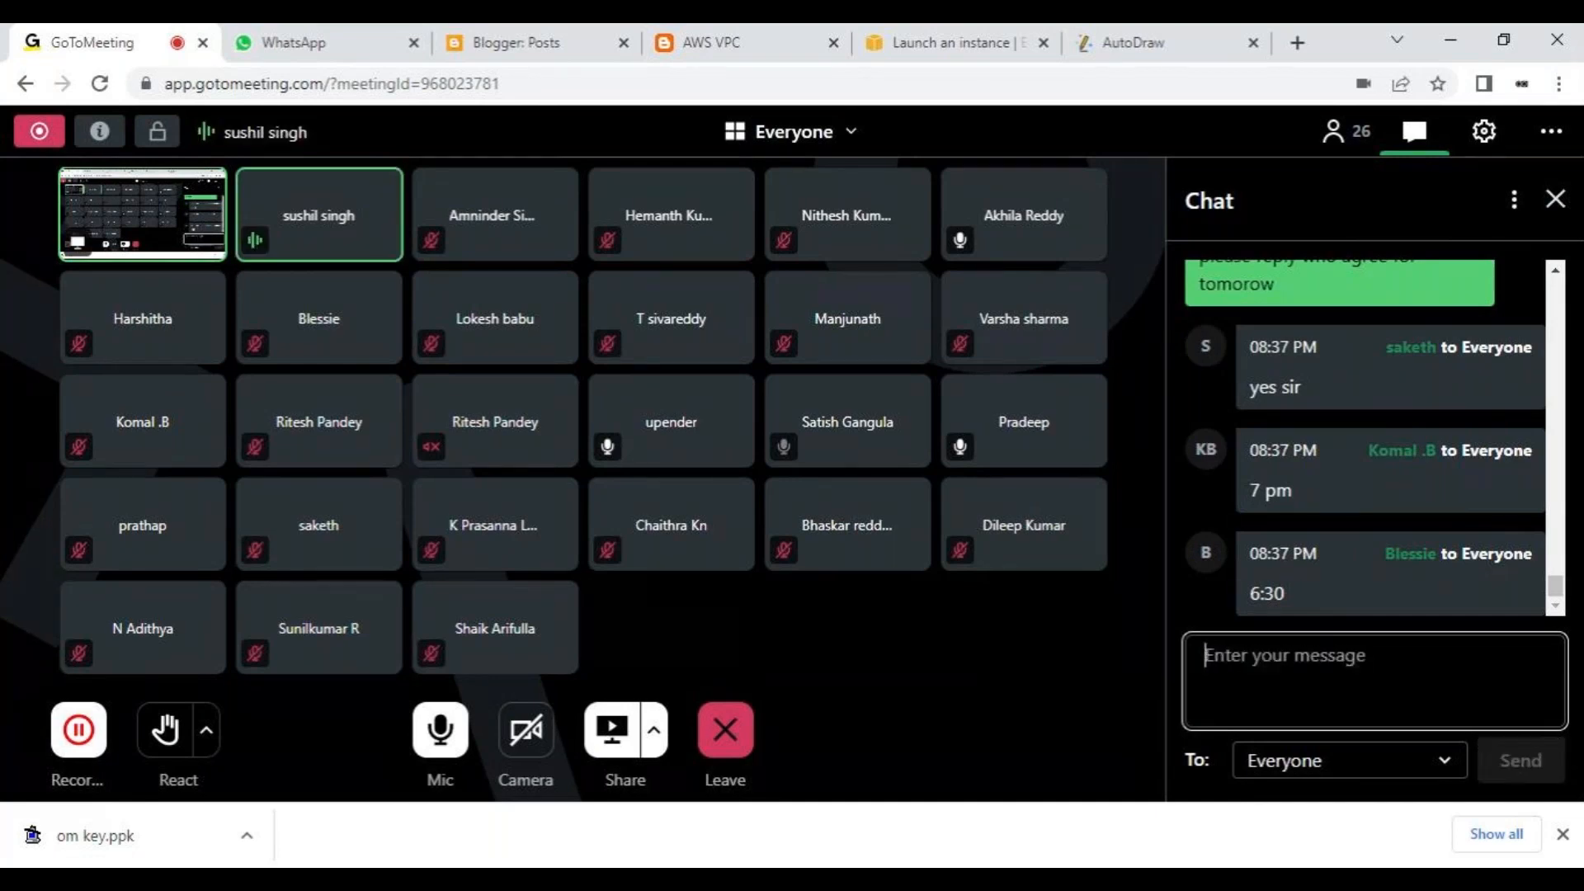
text(this is )
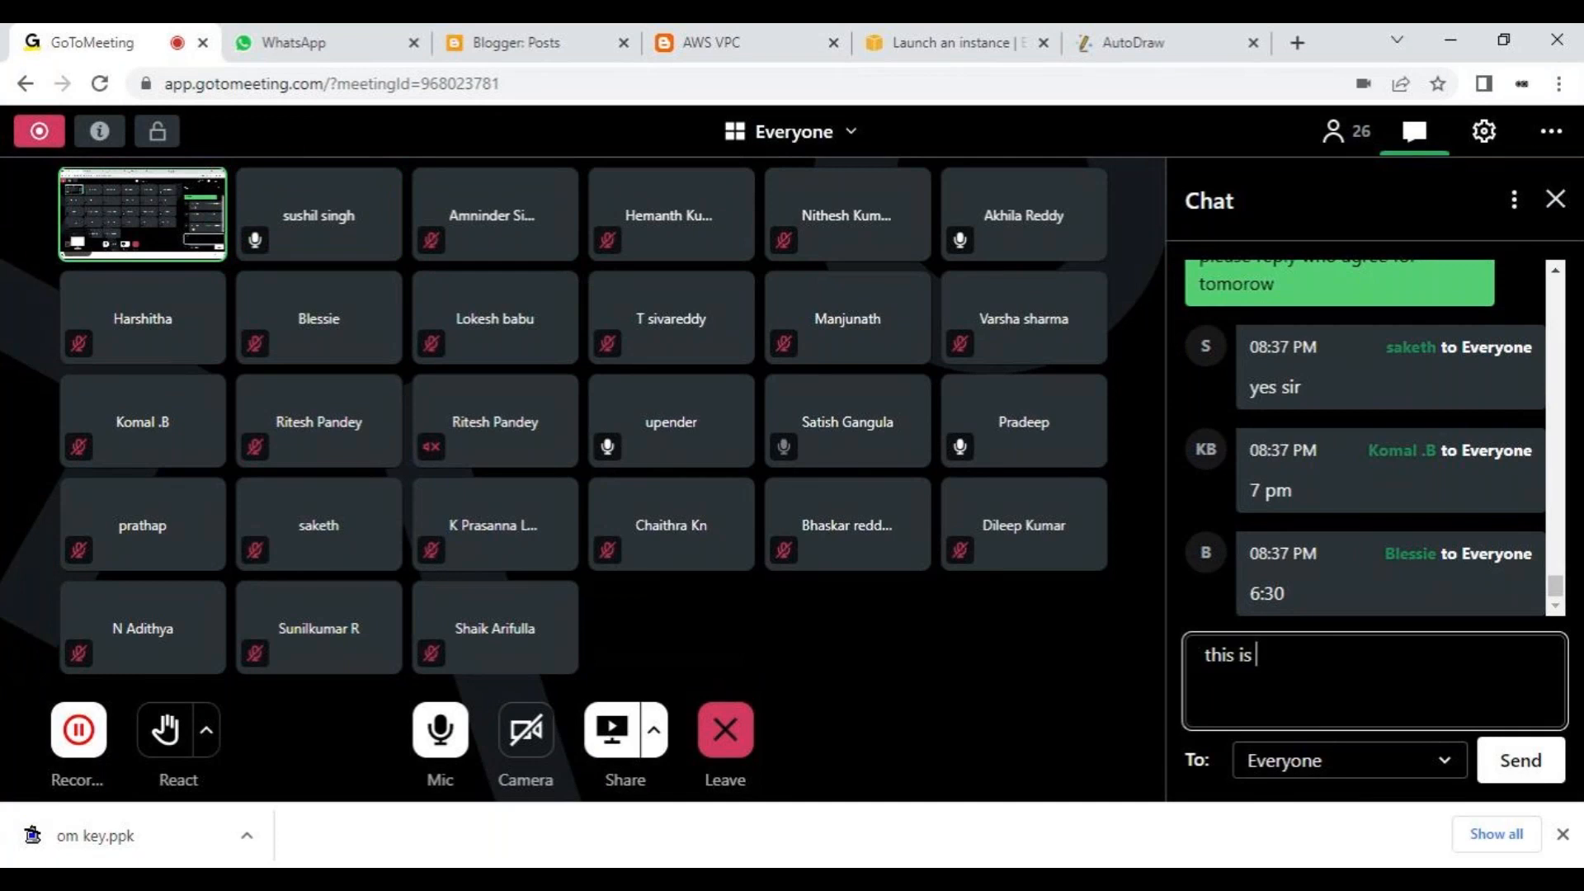
text(ok to me)
key(Return)
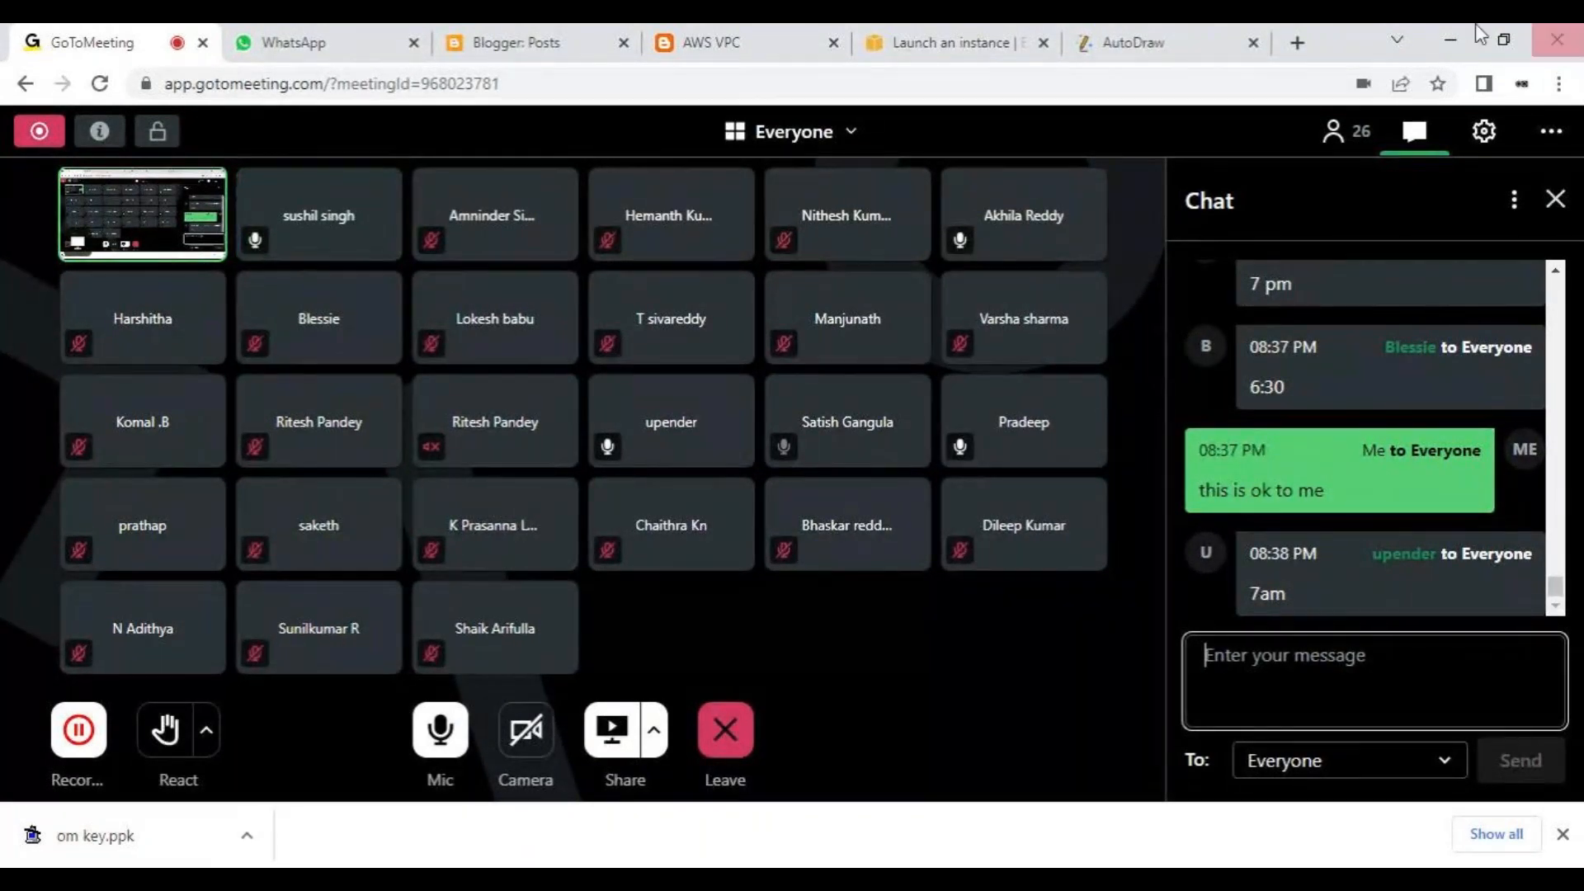
- Switch to the AWS VPC blog post and highlight its bulleted list of module learning objectives, from networking concepts to the AWS global network
click(670, 33)
click(922, 631)
drag(922, 631, 347, 262)
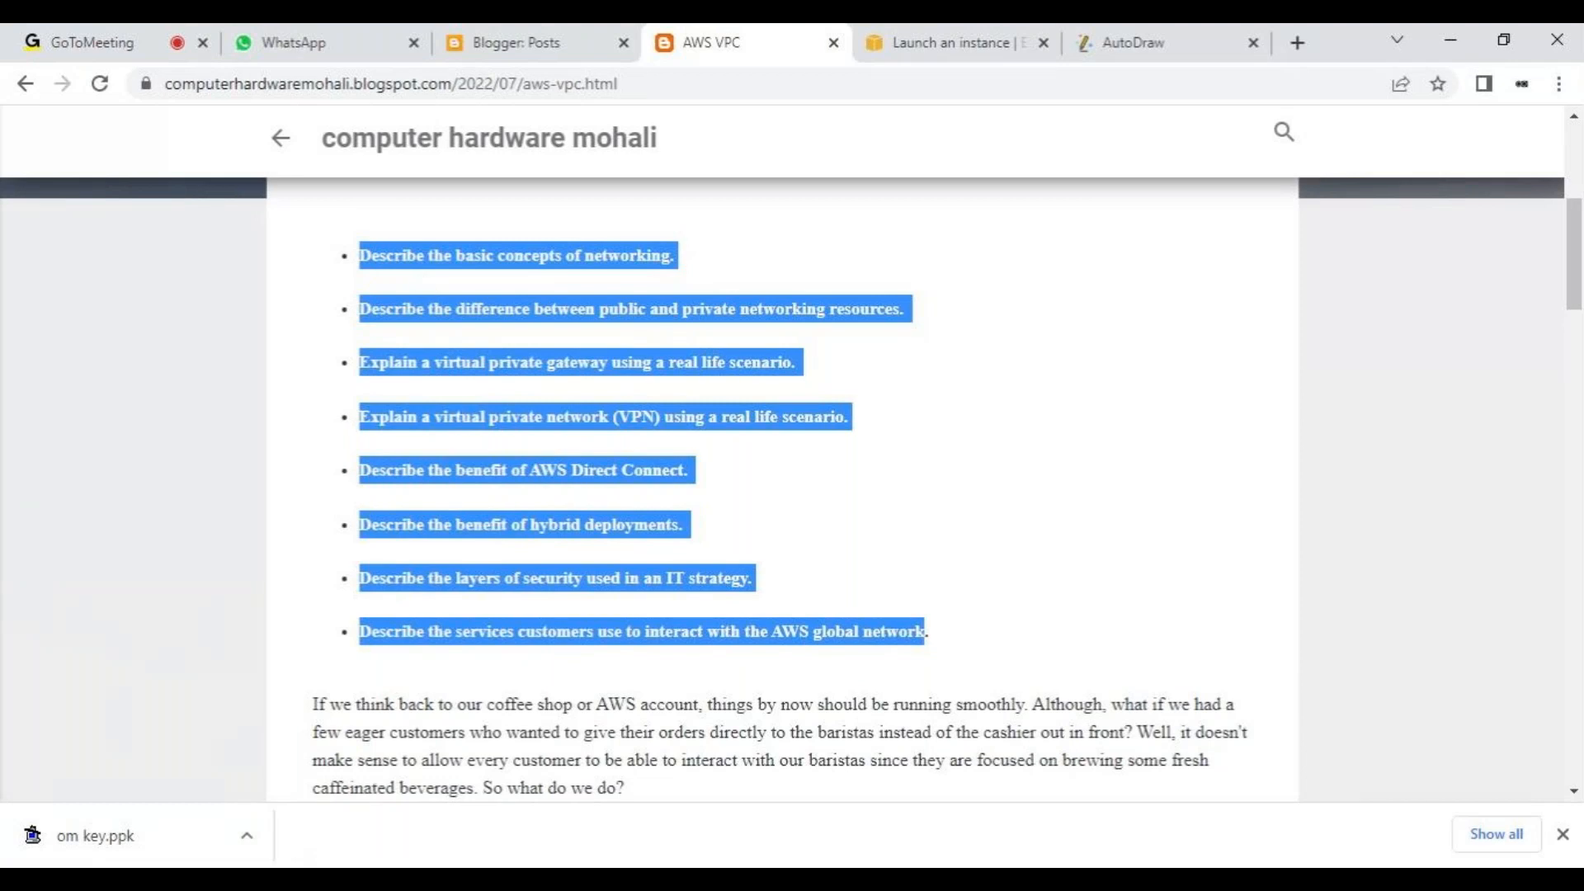
click(463, 560)
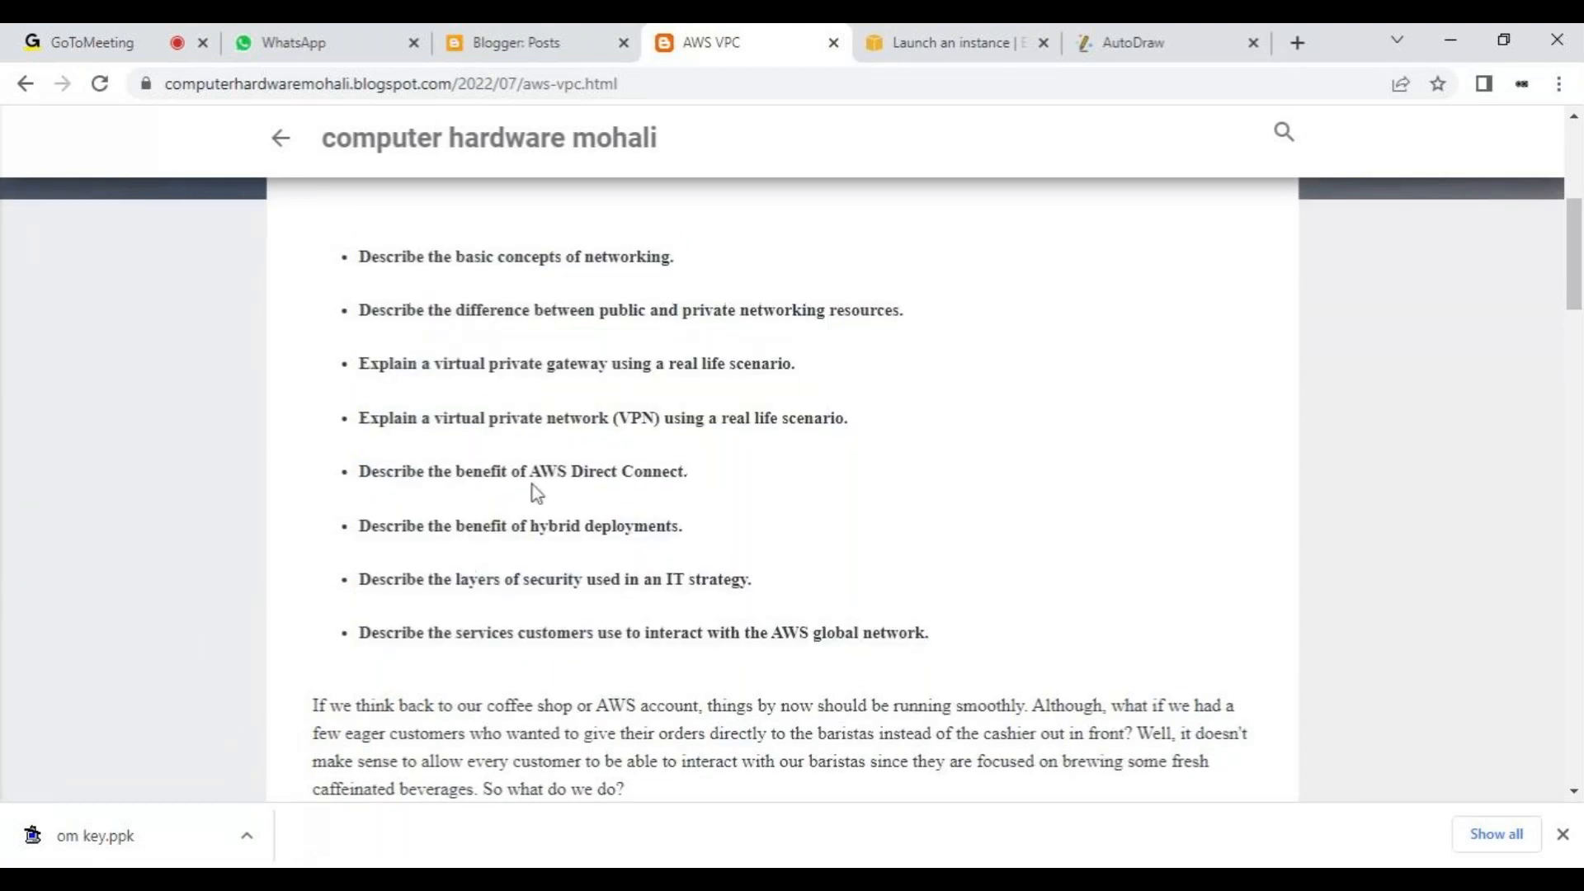
scroll(537, 494, up, 4)
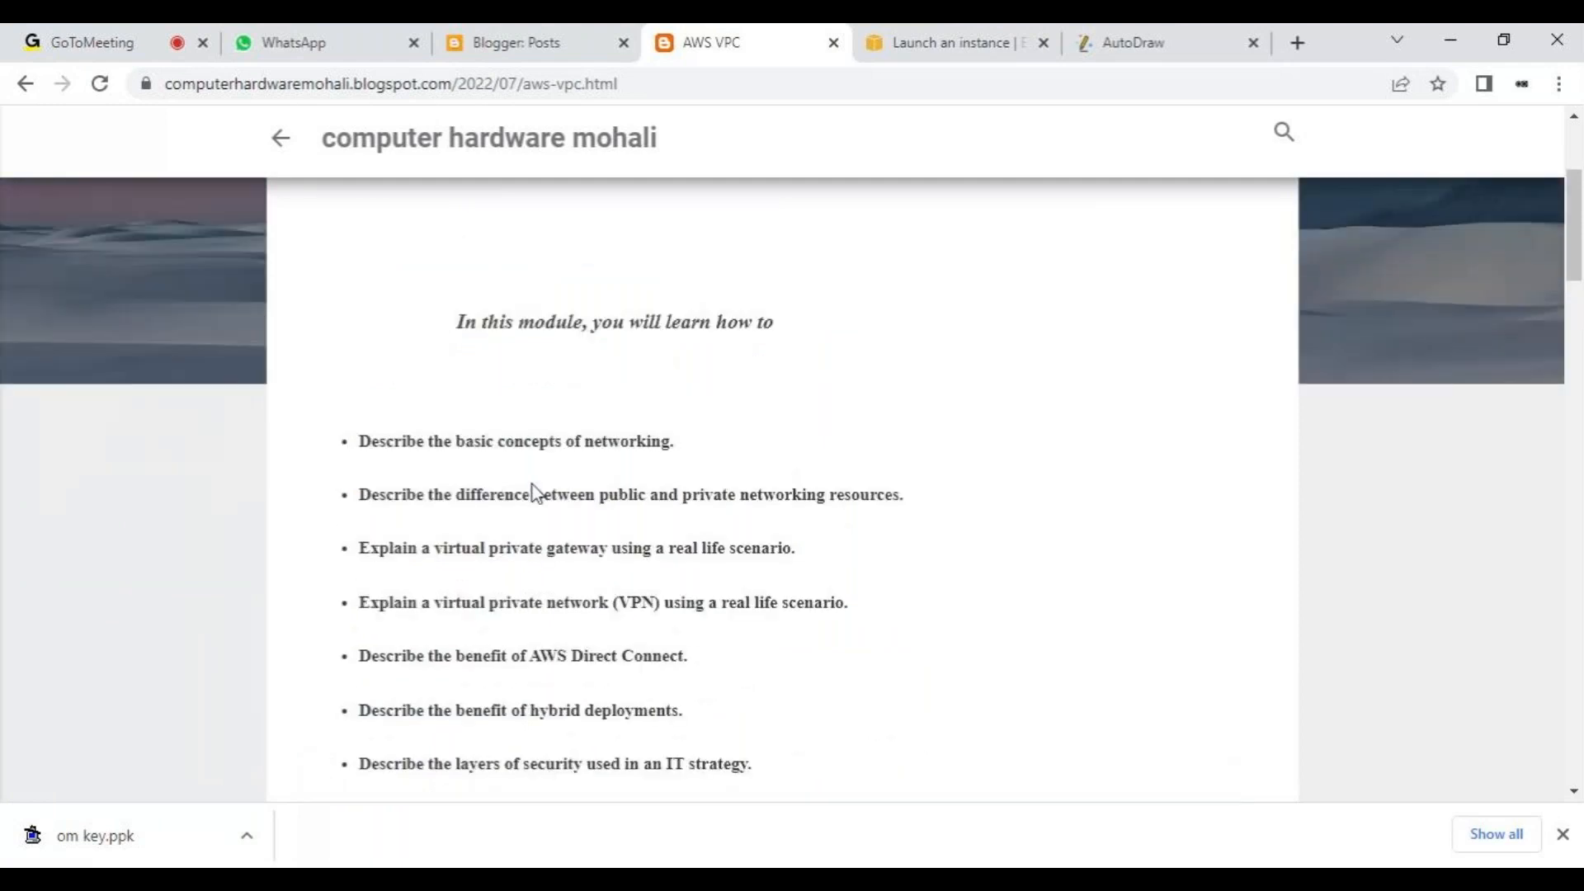
key(ctrl+1)
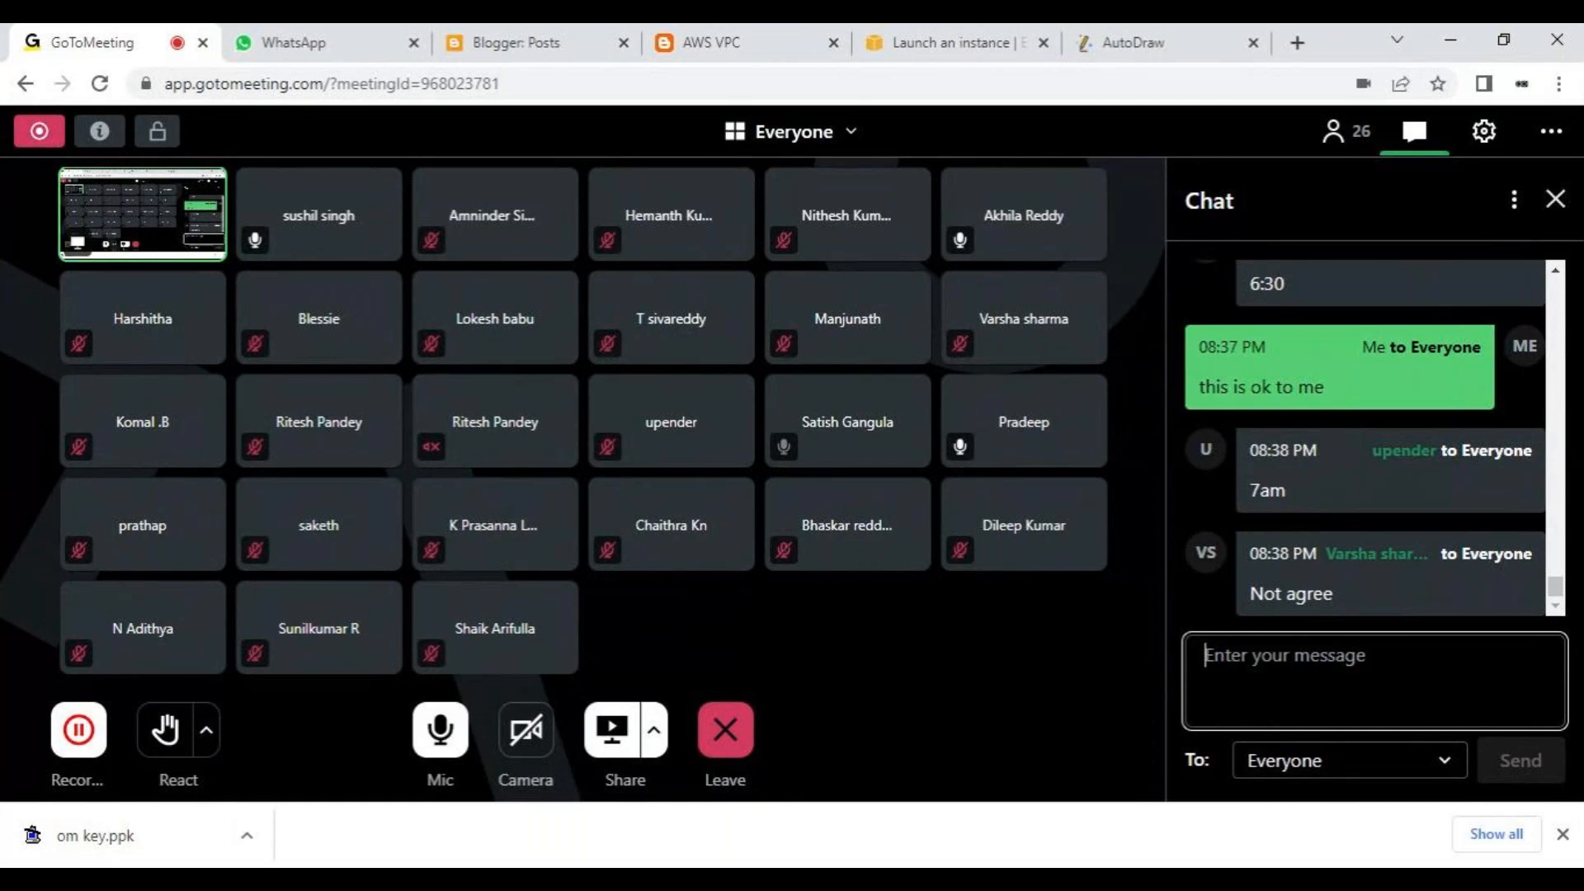
text(barsh)
key(BackSpace)
key(BackSpace)
key(BackSpace)
key(BackSpace)
key(BackSpace)
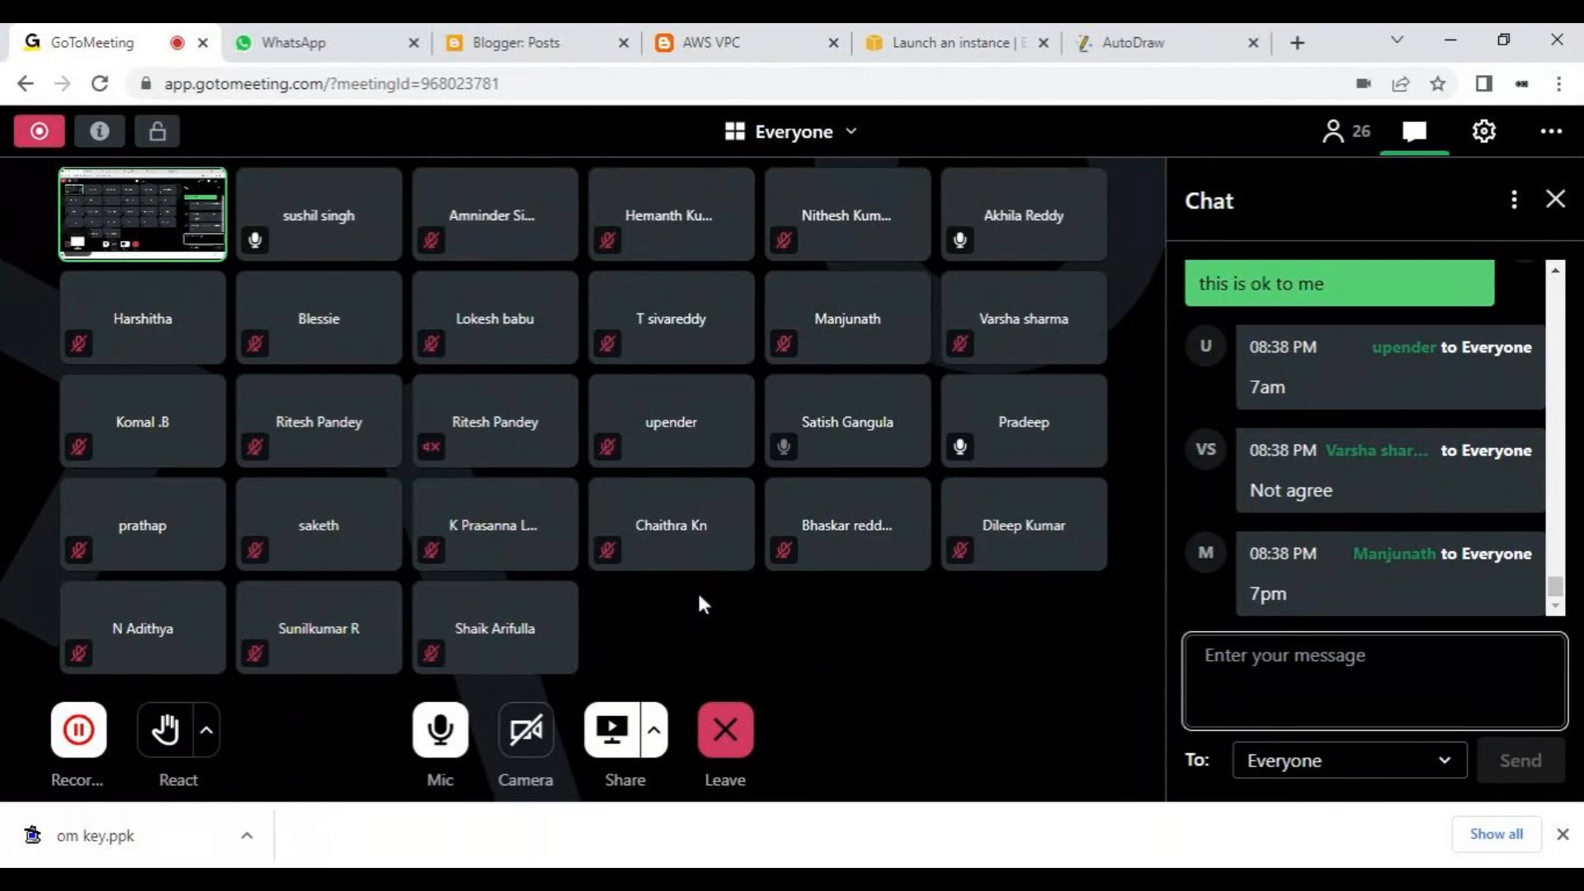
- Glance over the EC2 launch page, and review the participants' chat replies about tomorrow in GoToMeeting
click(775, 37)
click(858, 37)
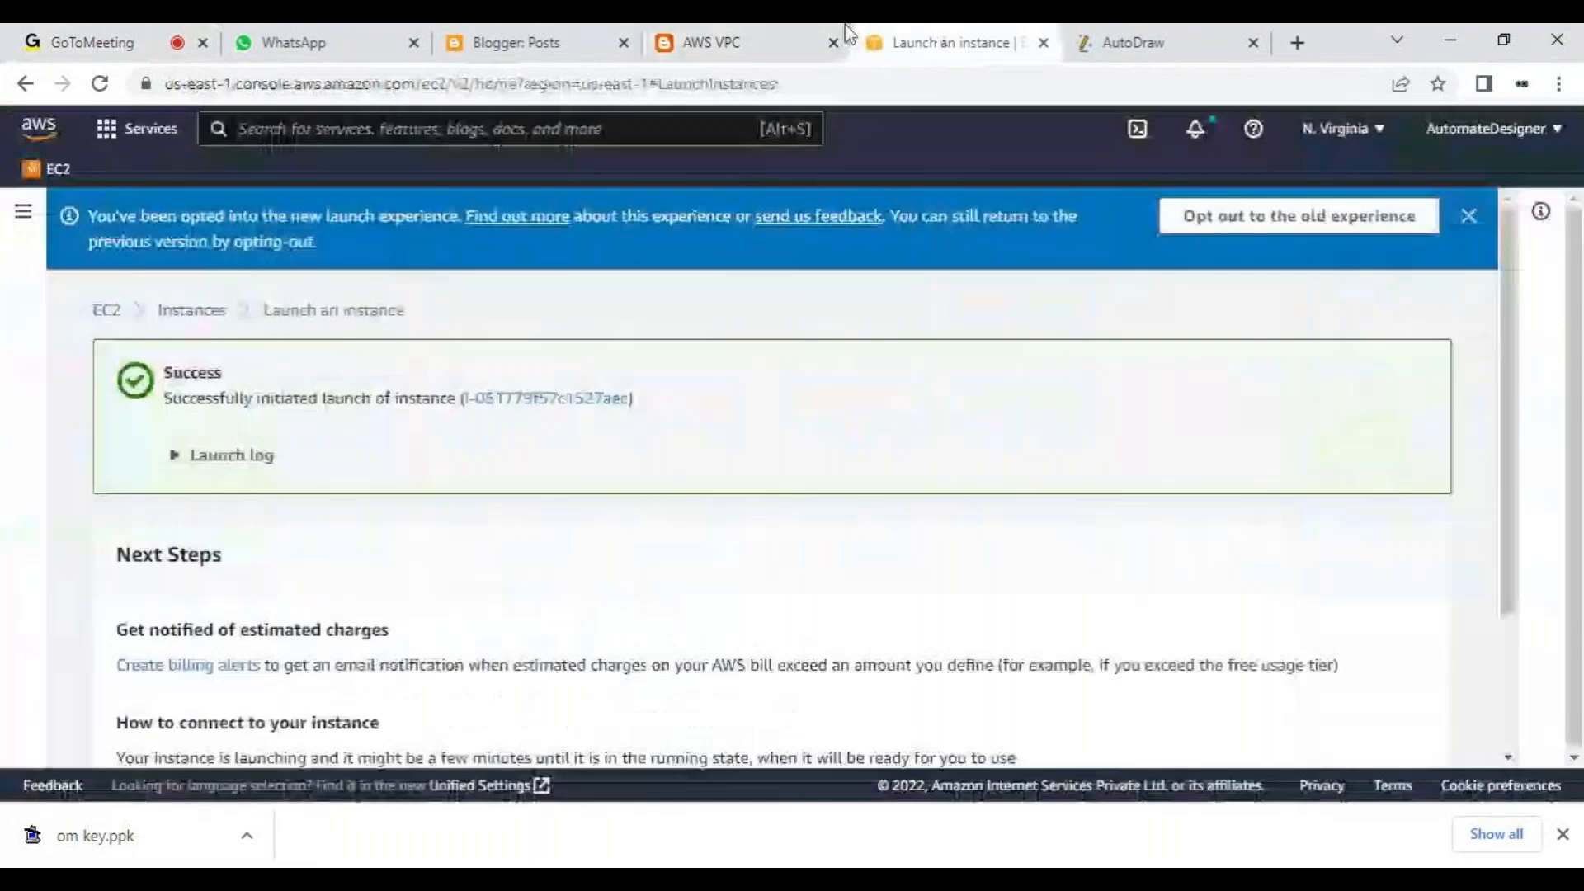
click(347, 37)
click(25, 42)
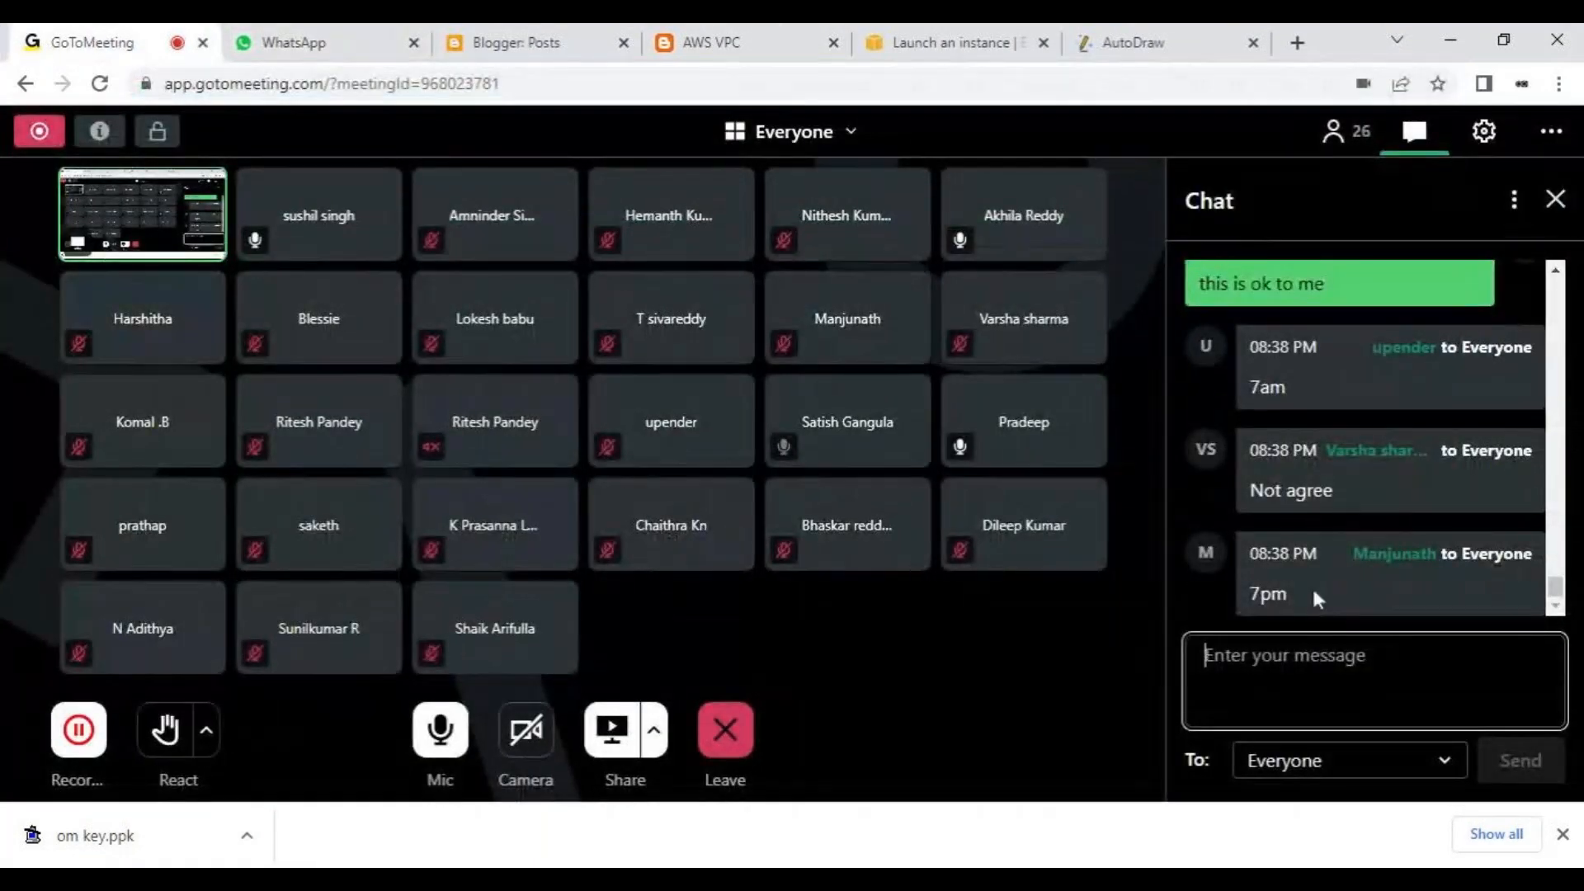
scroll(1314, 597, up, 1)
scroll(1311, 586, up, 2)
scroll(1312, 586, down, 3)
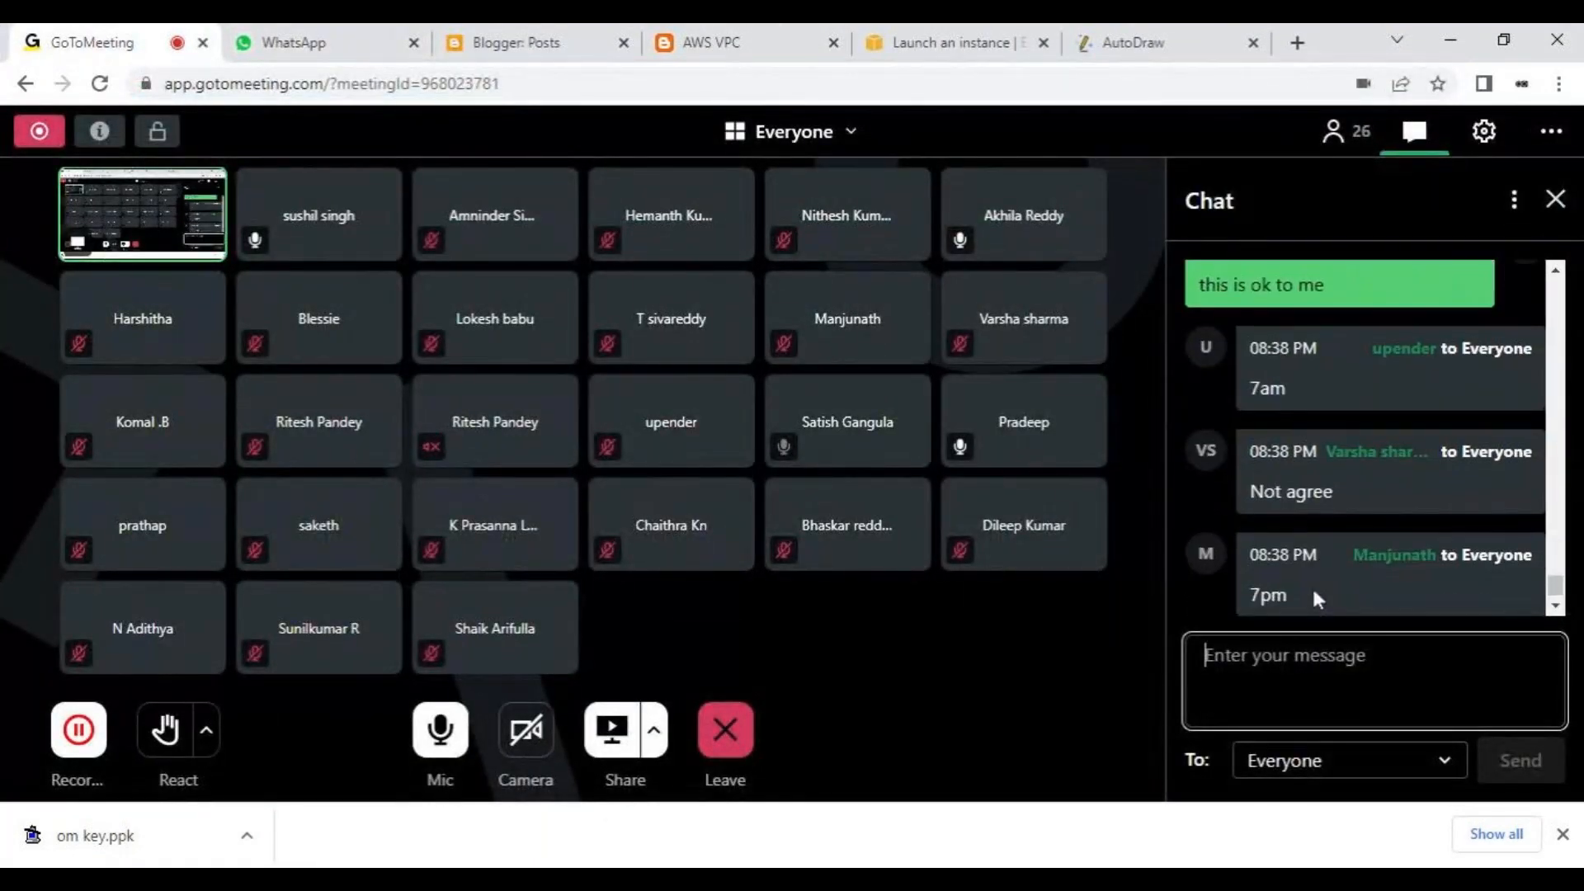
- Review the participants' earlier chat replies to the question of who agrees for tomorrow
scroll(1312, 586, up, 3)
scroll(1311, 586, up, 4)
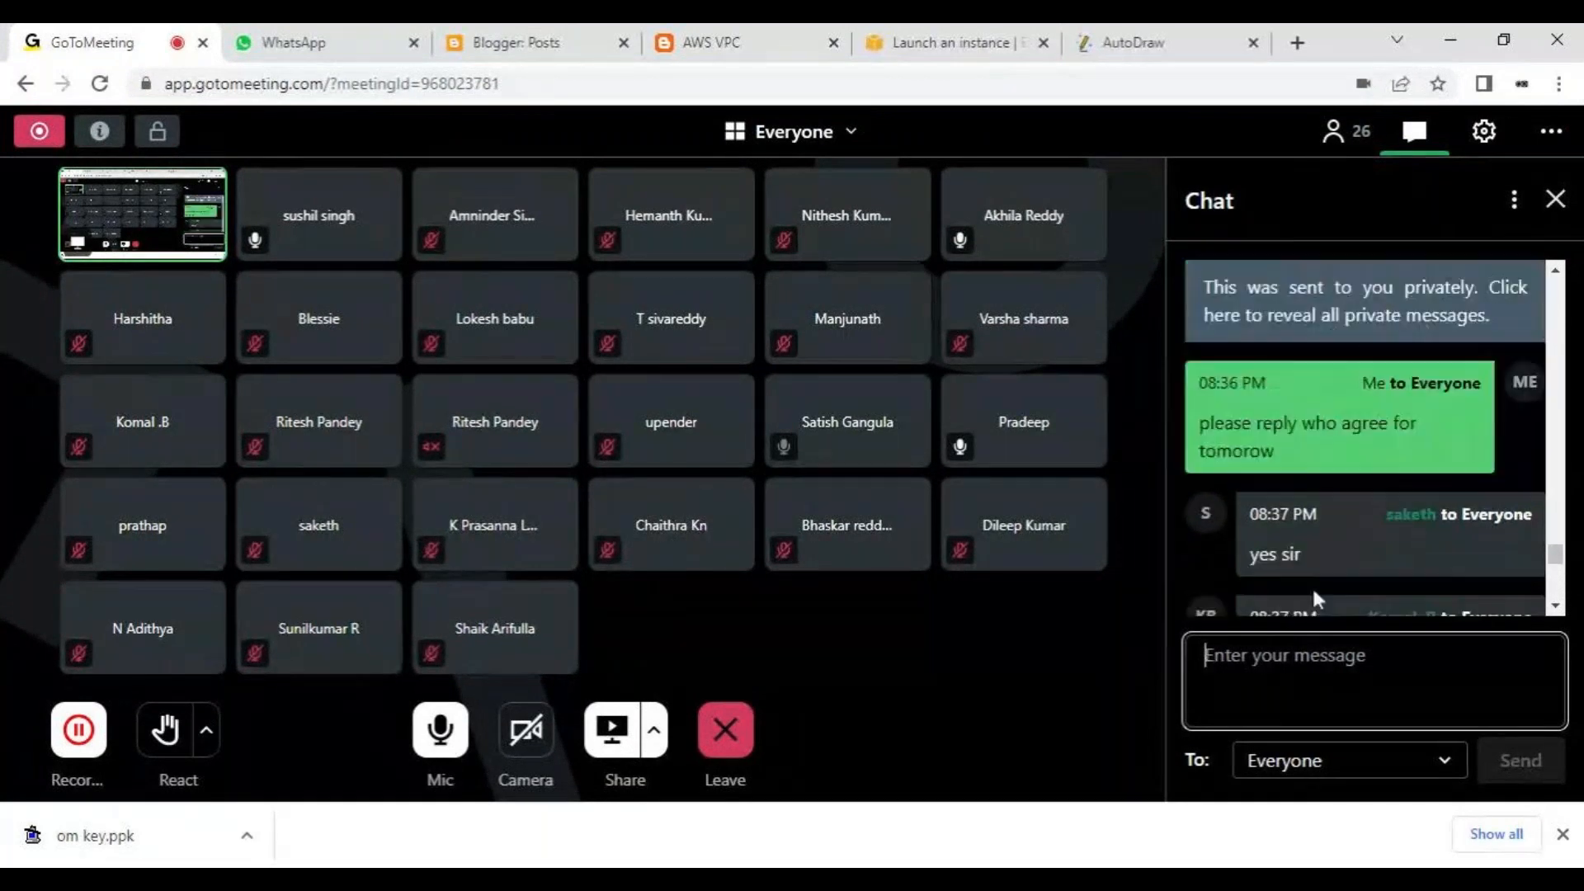
scroll(1311, 586, up, 1)
scroll(1312, 586, down, 1)
scroll(1312, 586, down, 5)
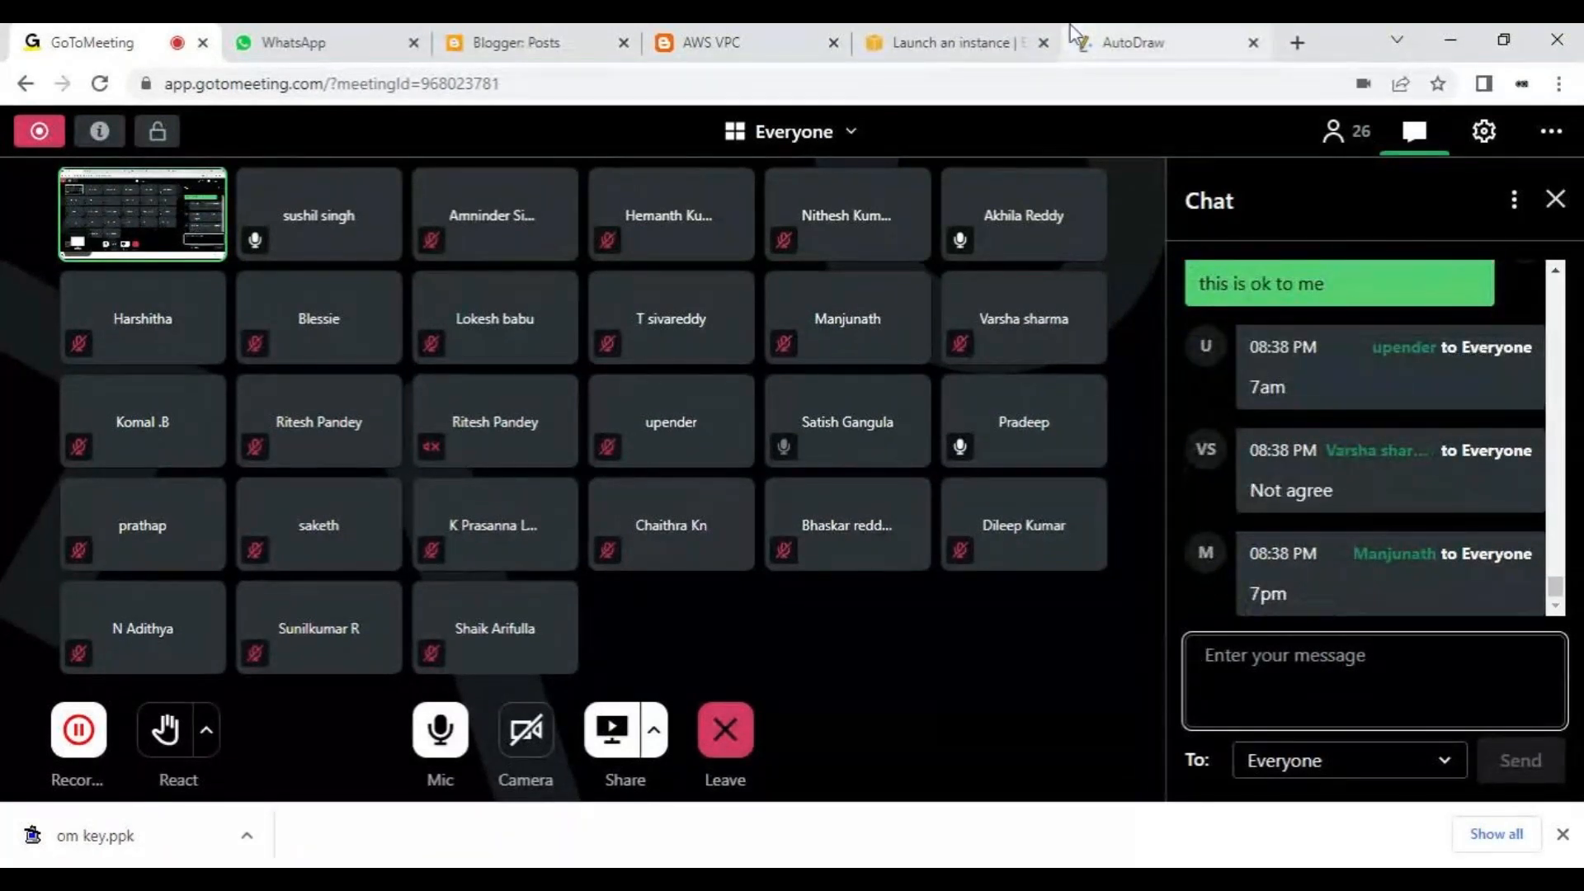
- Switch to the EC2 launch page and open the details of the newly launched VPC instance
click(1036, 33)
click(548, 400)
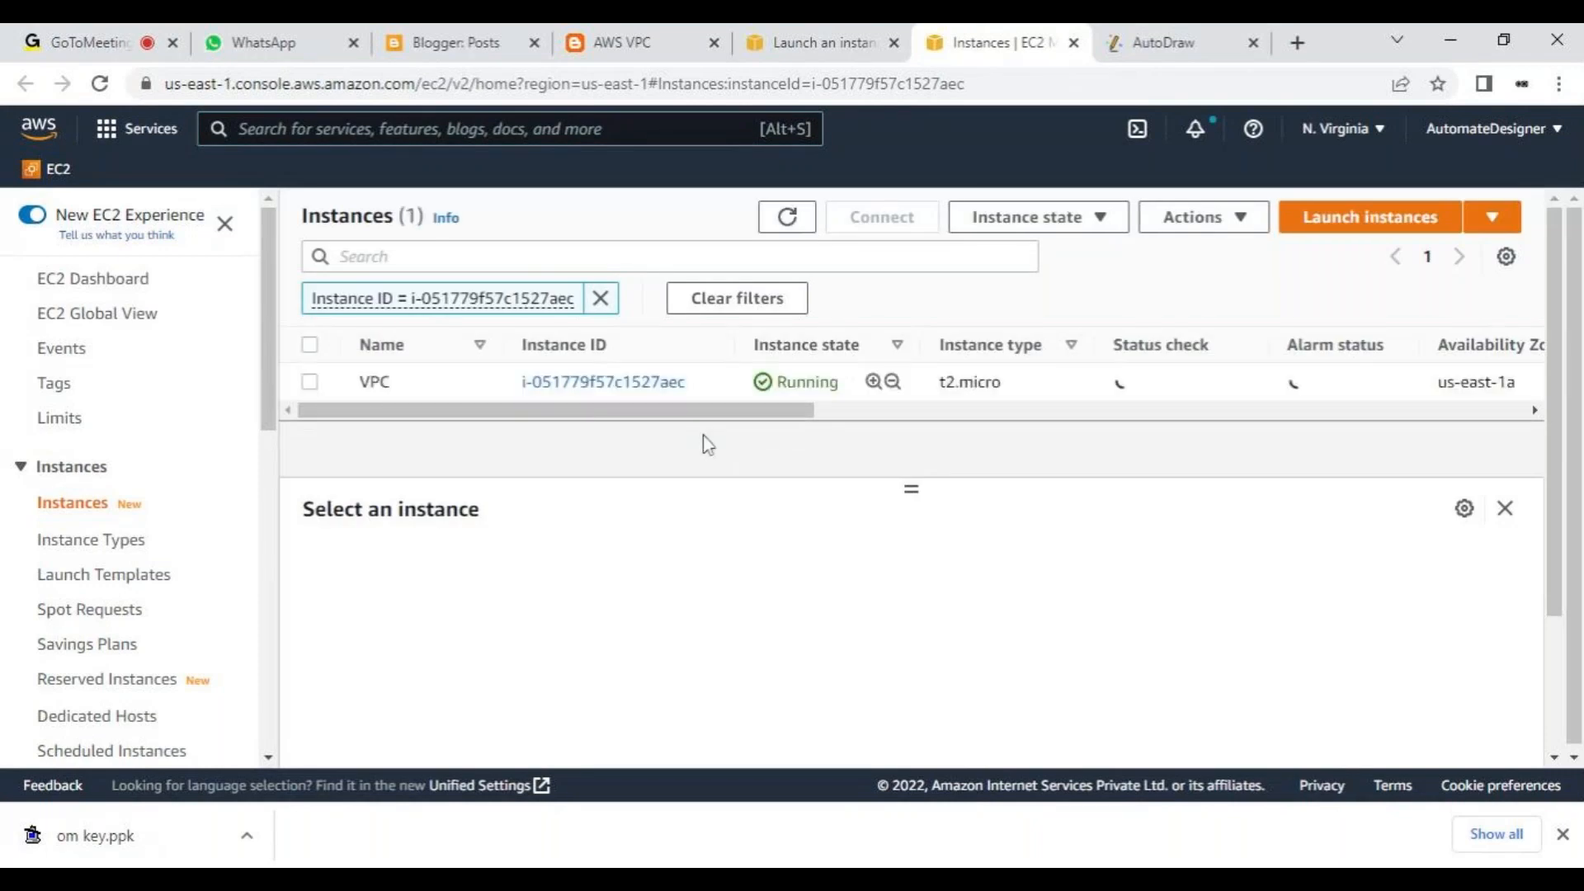
click(630, 391)
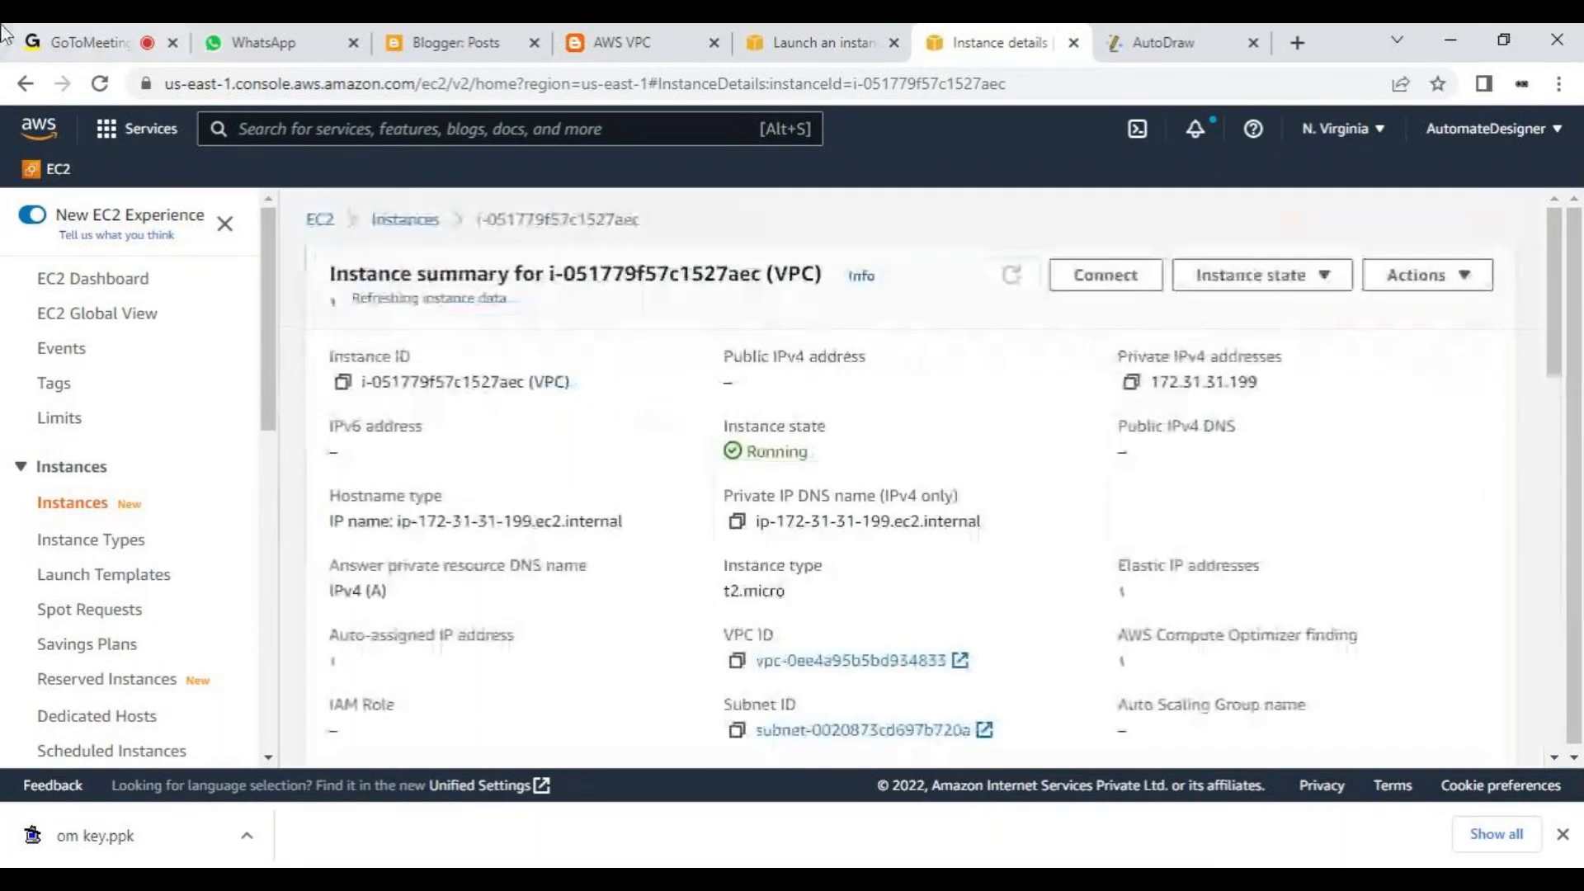
- Check the latest replies in the GoToMeeting chat and look over the VPC instance's summary in the EC2 console
click(87, 36)
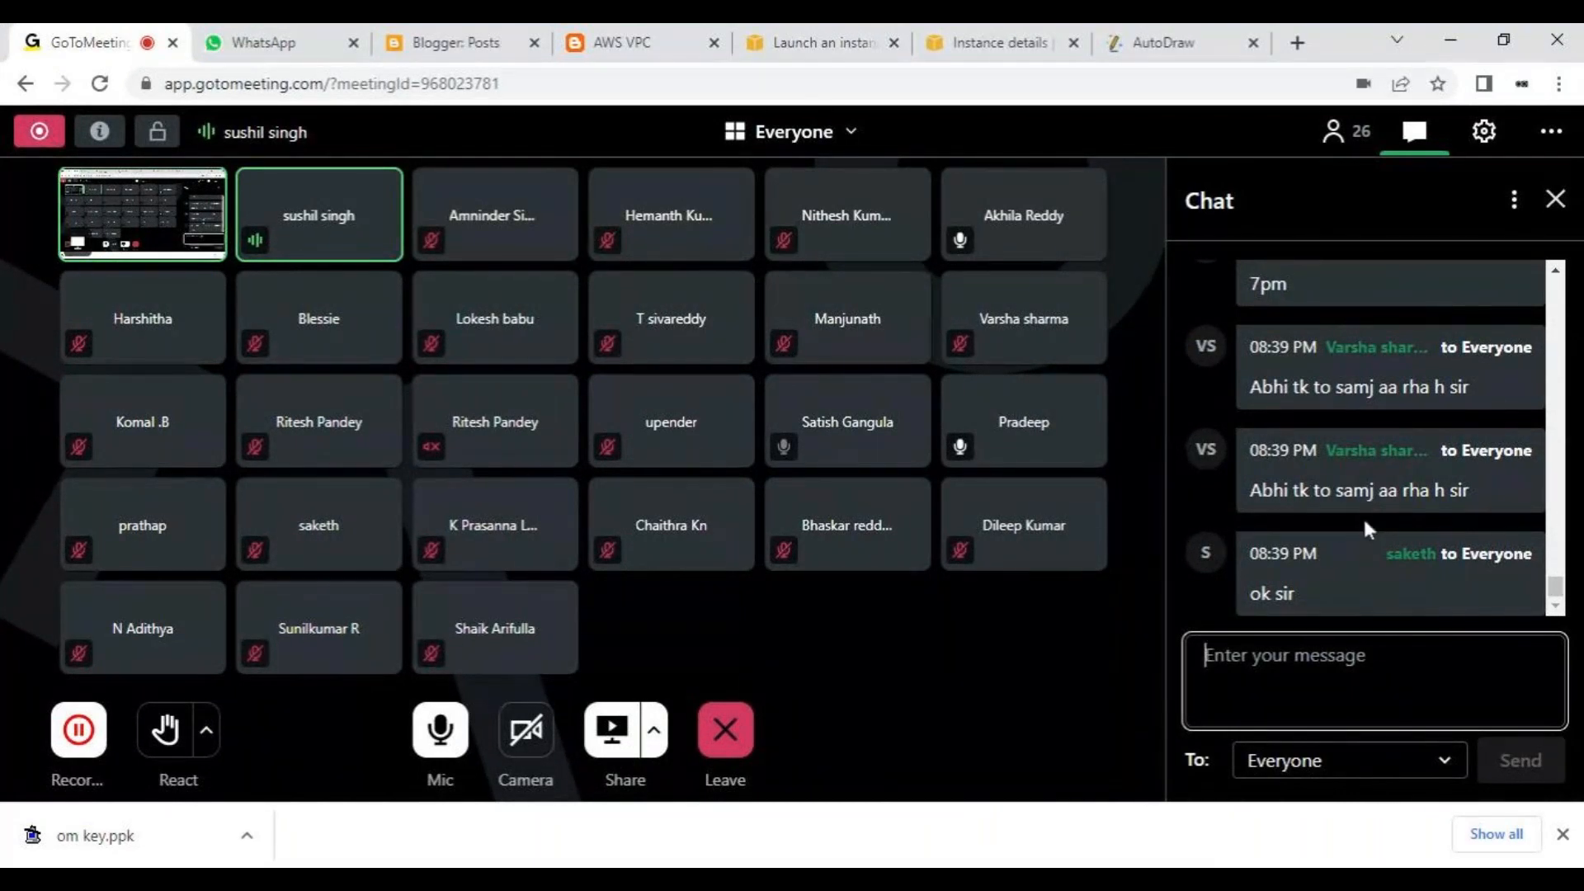
scroll(1363, 516, up, 4)
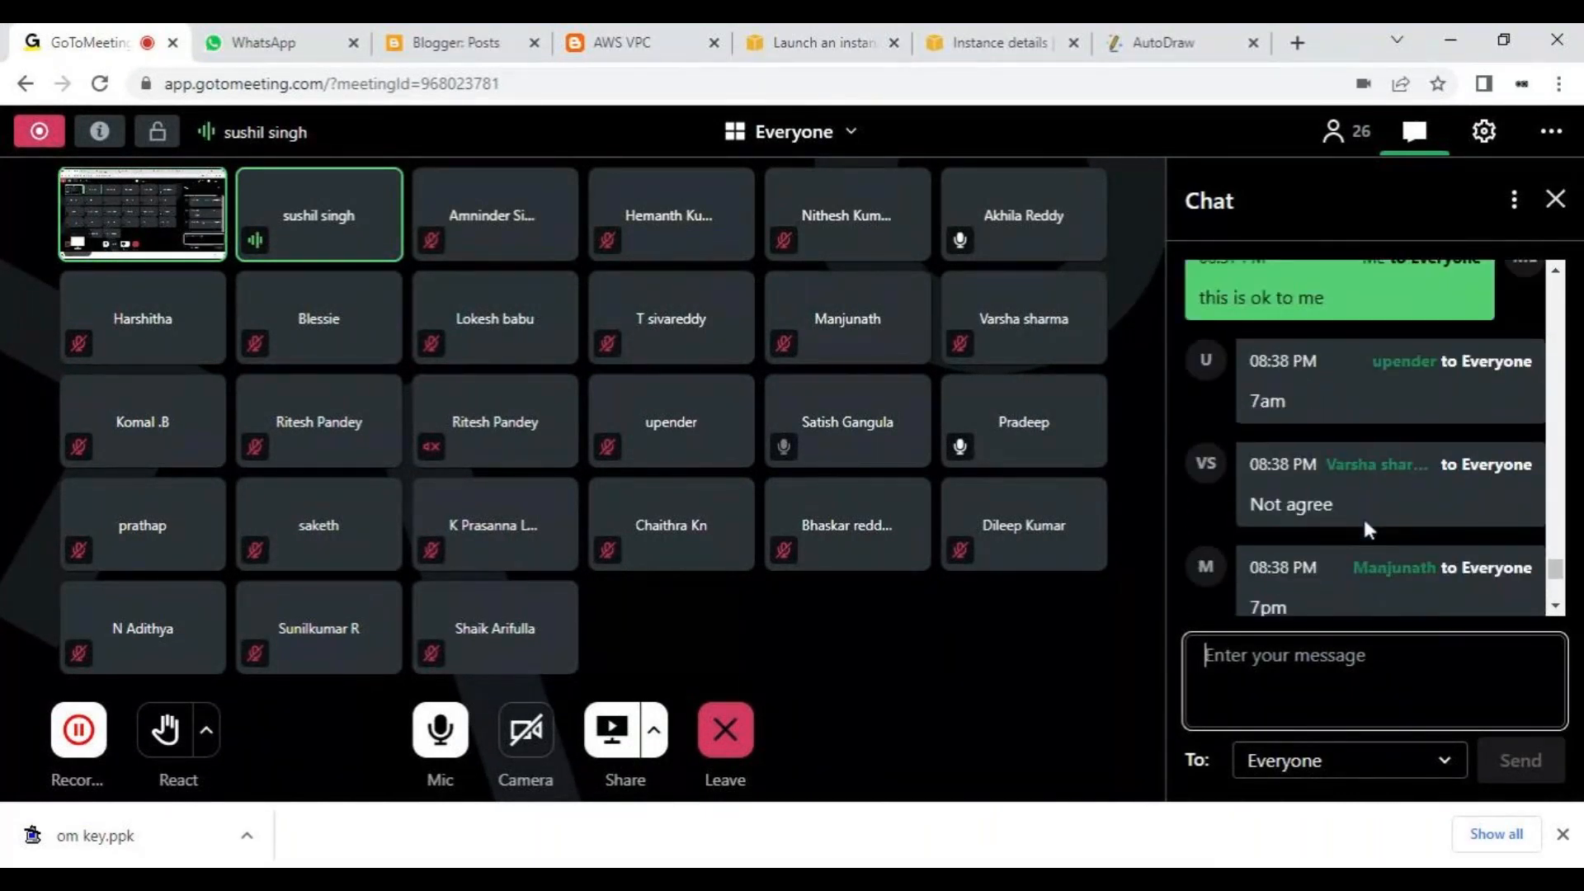
scroll(1320, 610, down, 1)
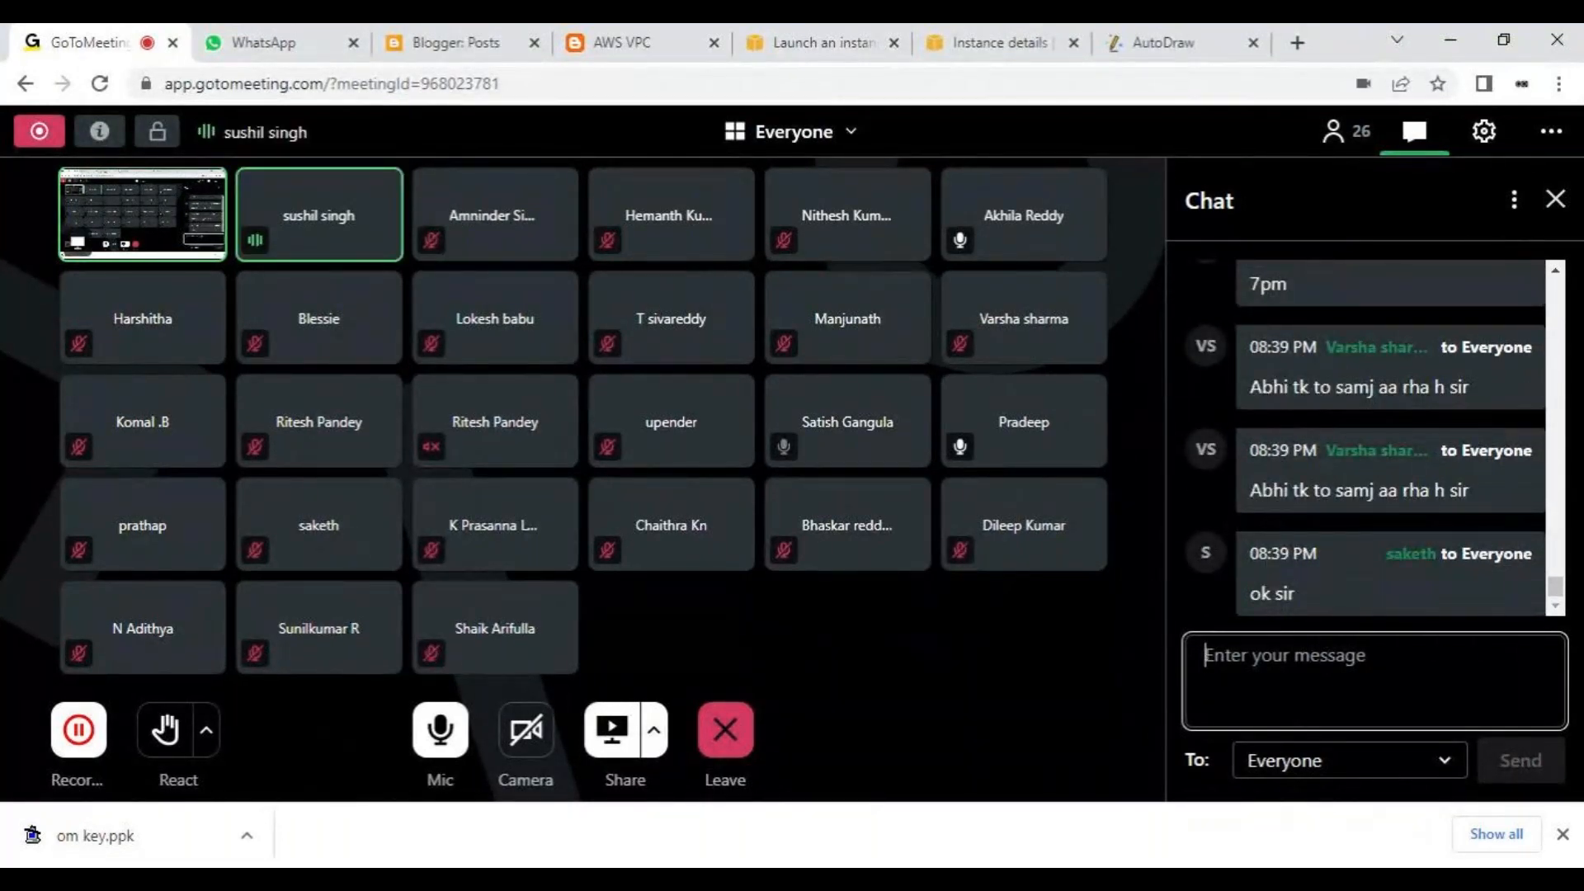
click(990, 42)
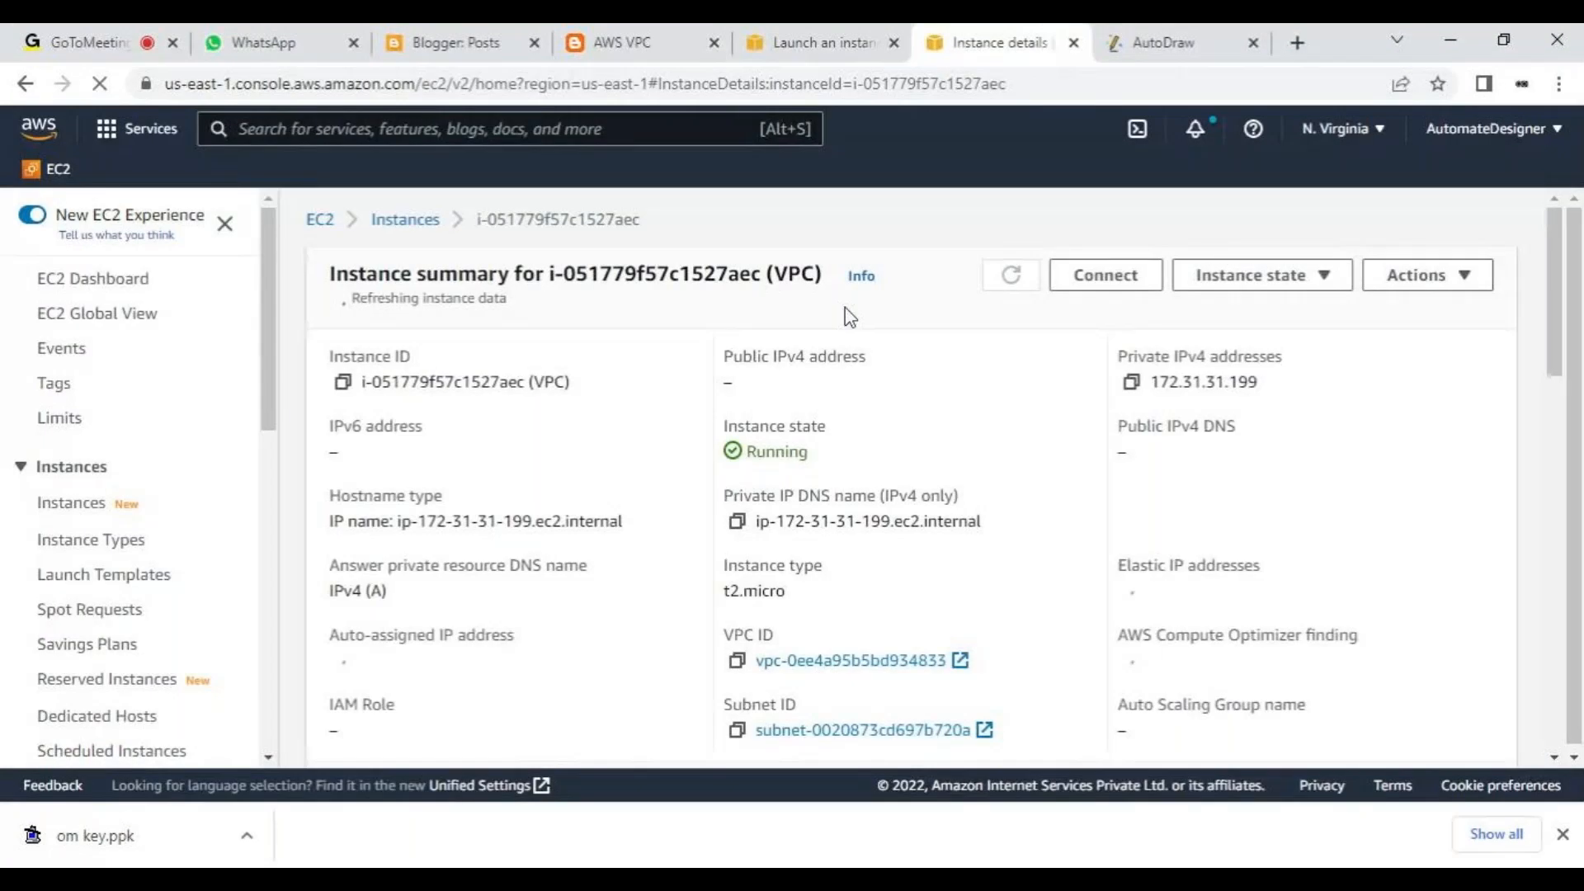
scroll(798, 366, down, 1)
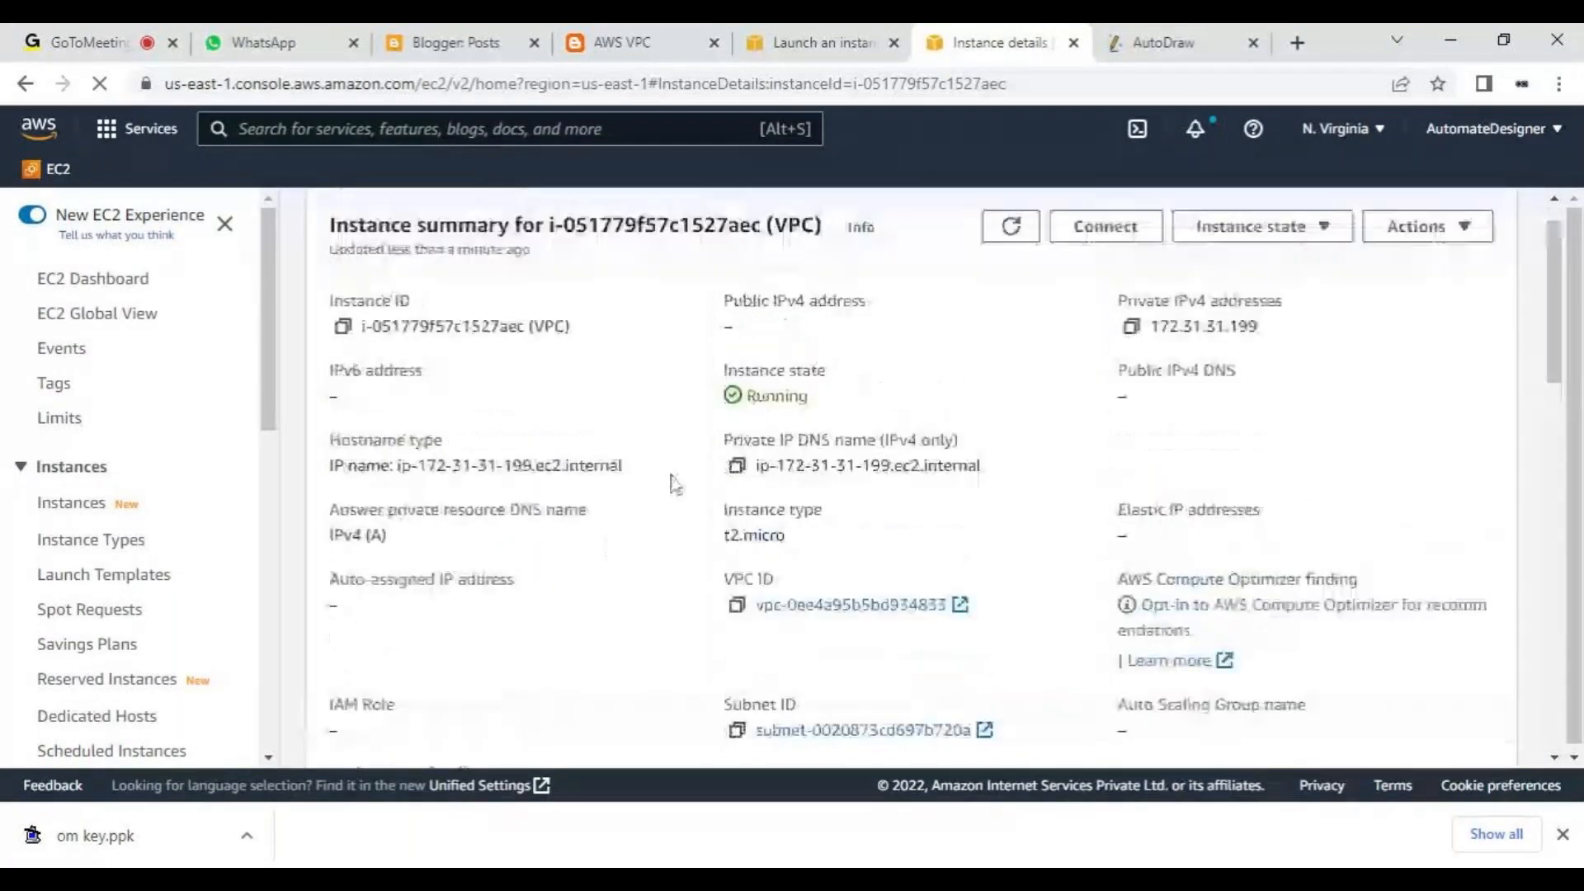
- Switch to AutoDraw and start over with a blank landscape canvas in place of the server diagram, leaving it empty
click(1163, 42)
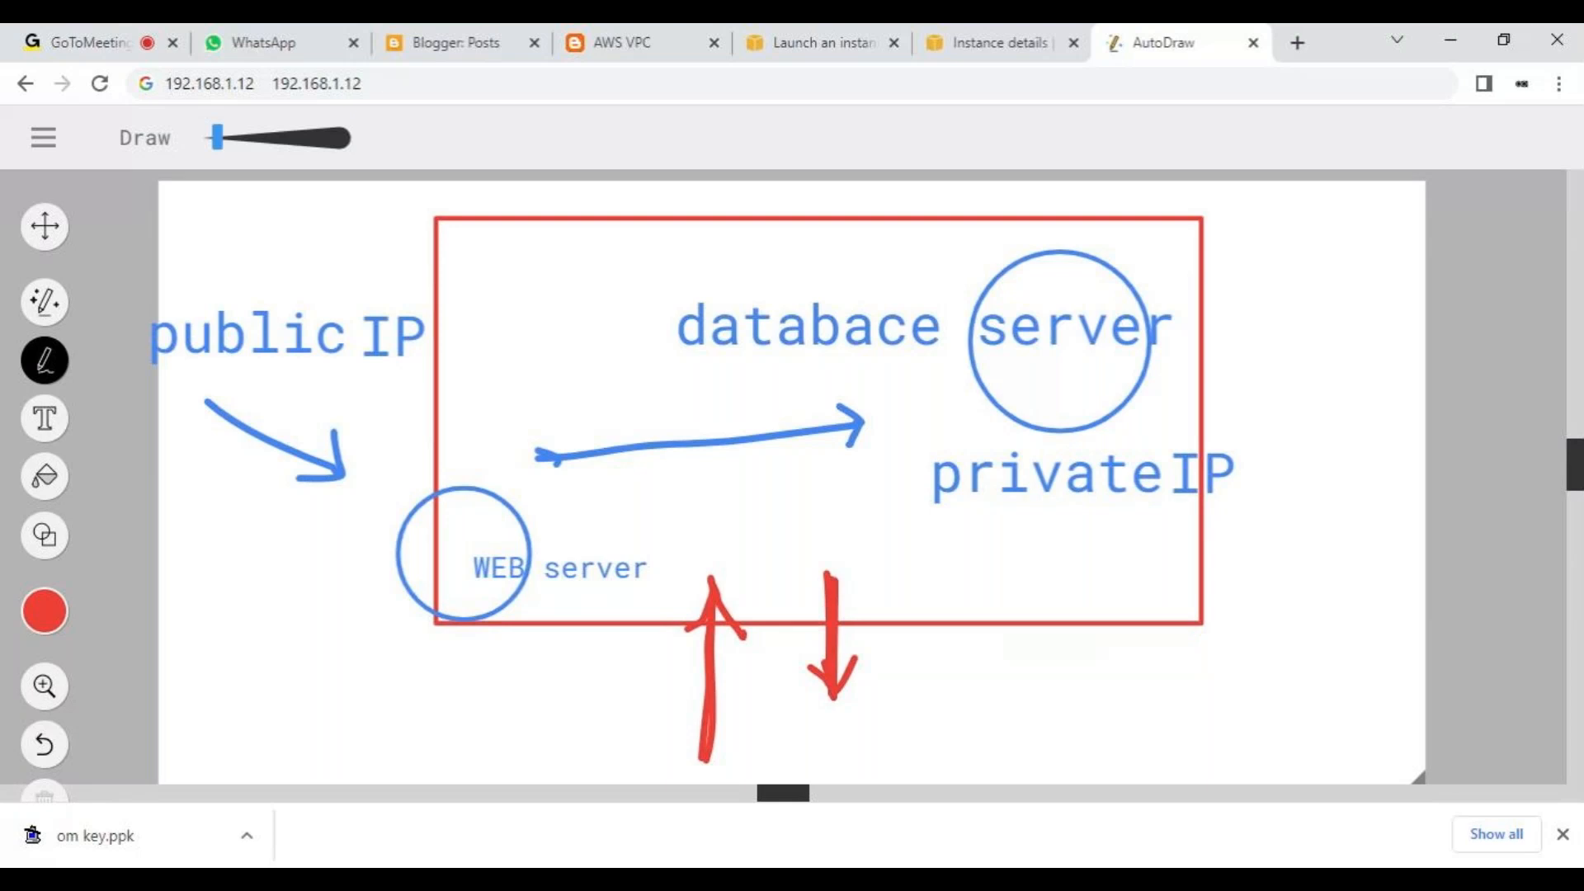
scroll(791, 478, down, 1)
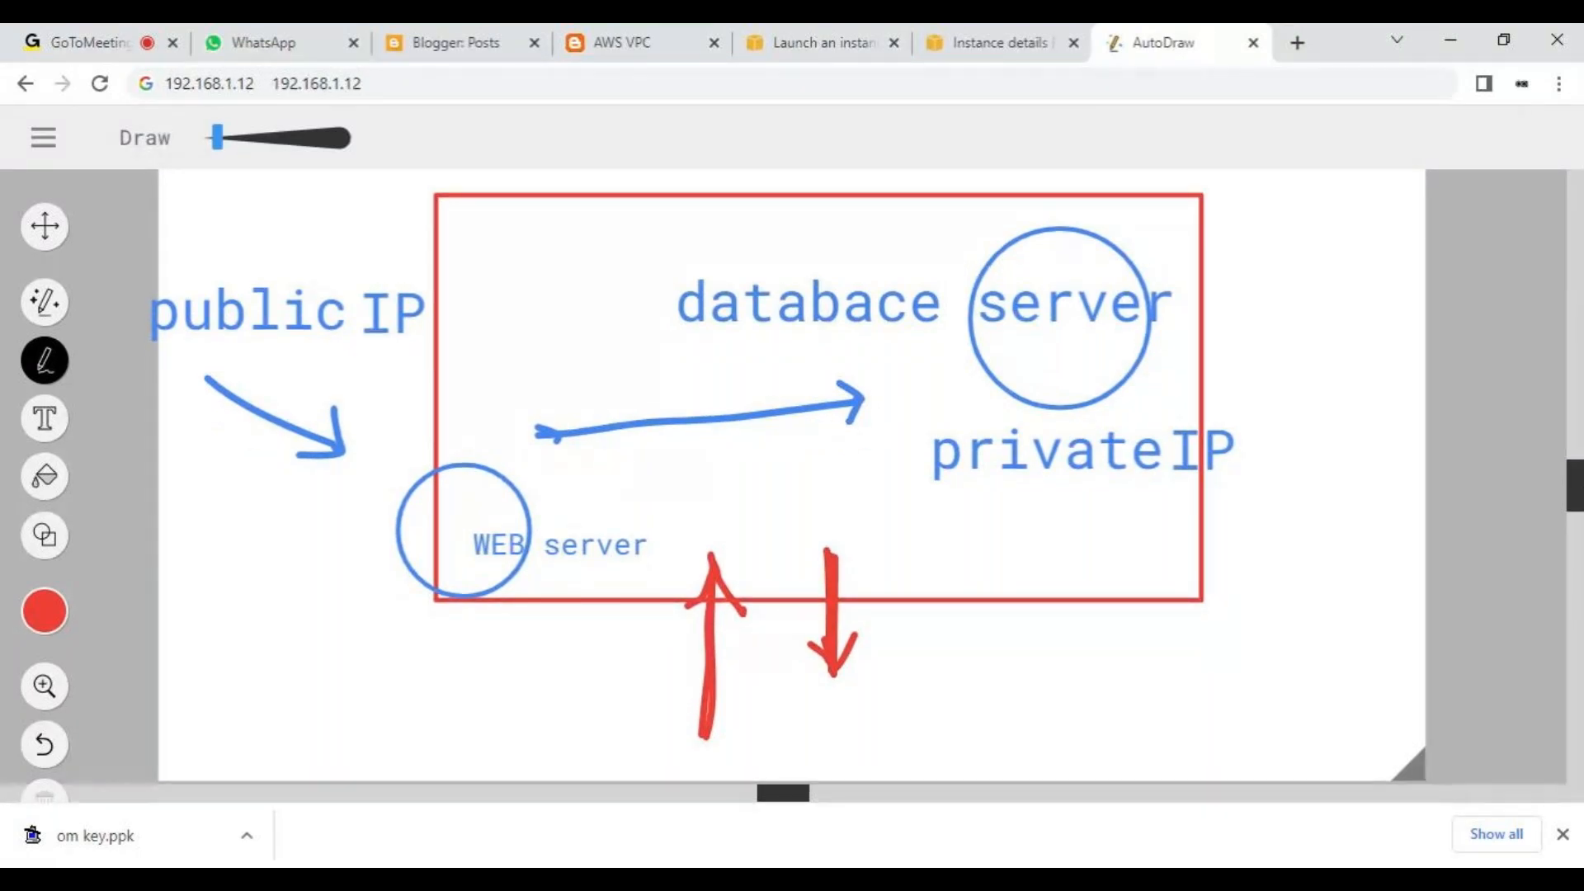
click(50, 143)
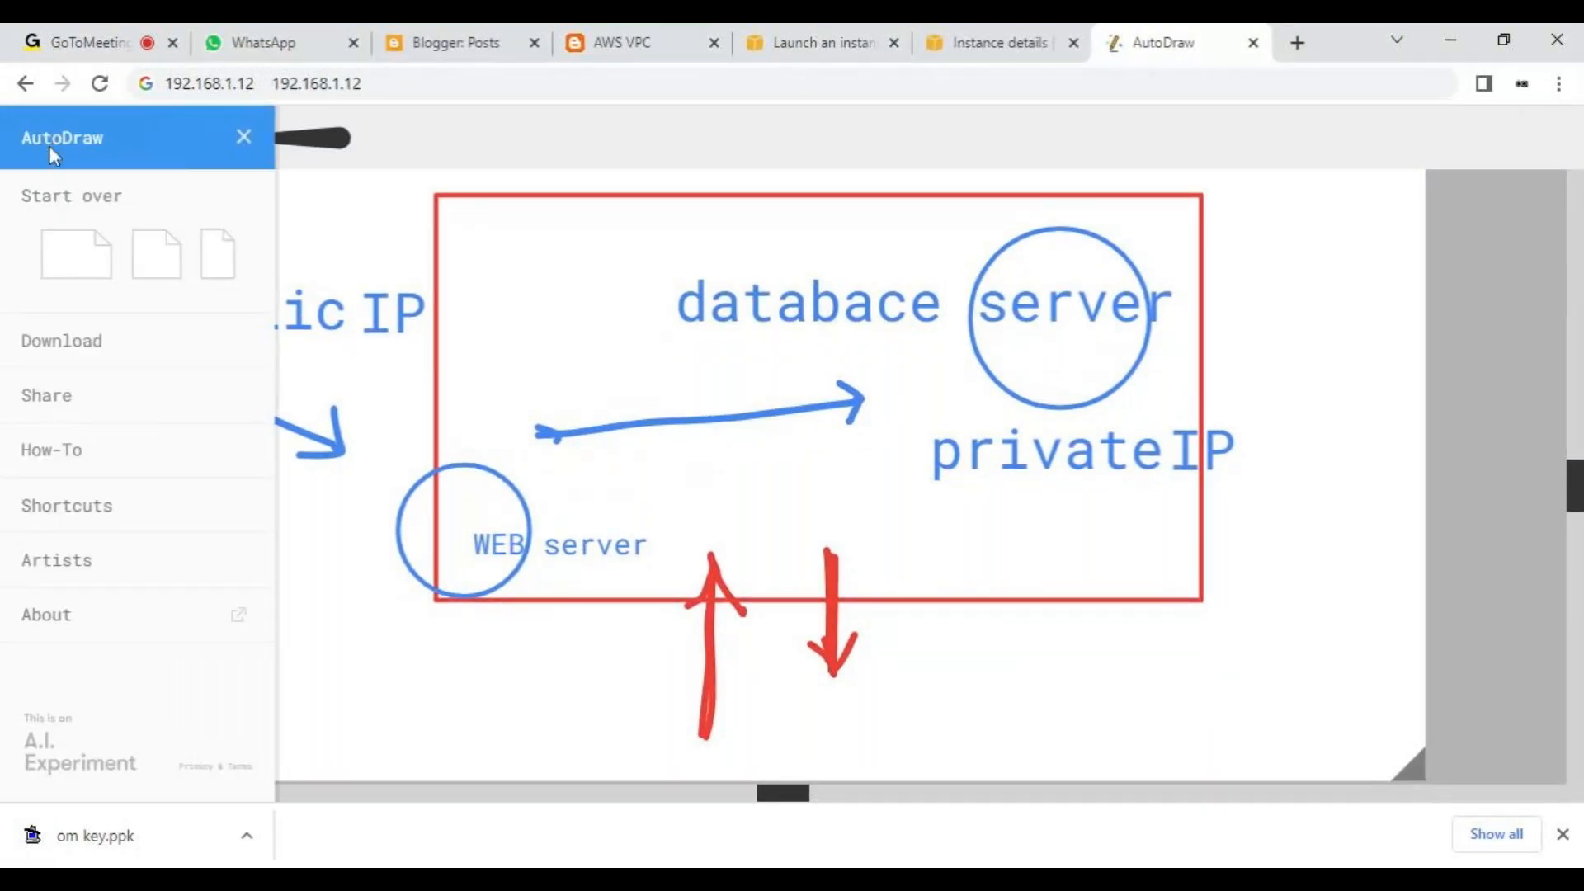
click(57, 238)
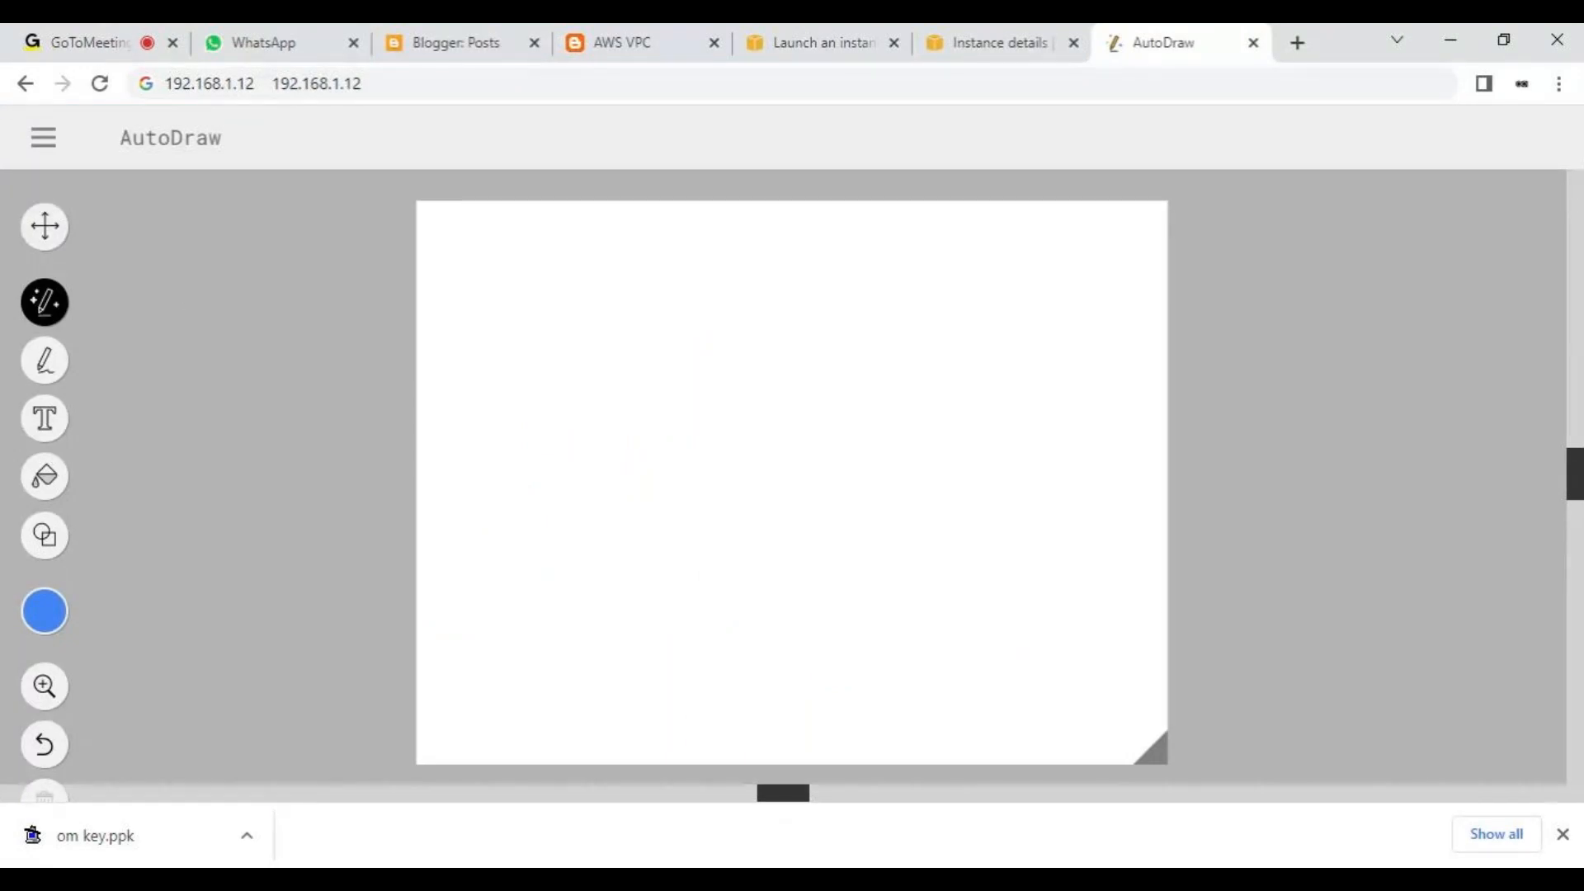
mouse_move(464, 338)
mouse_down()
mouse_move(518, 469)
mouse_move(562, 475)
mouse_up()
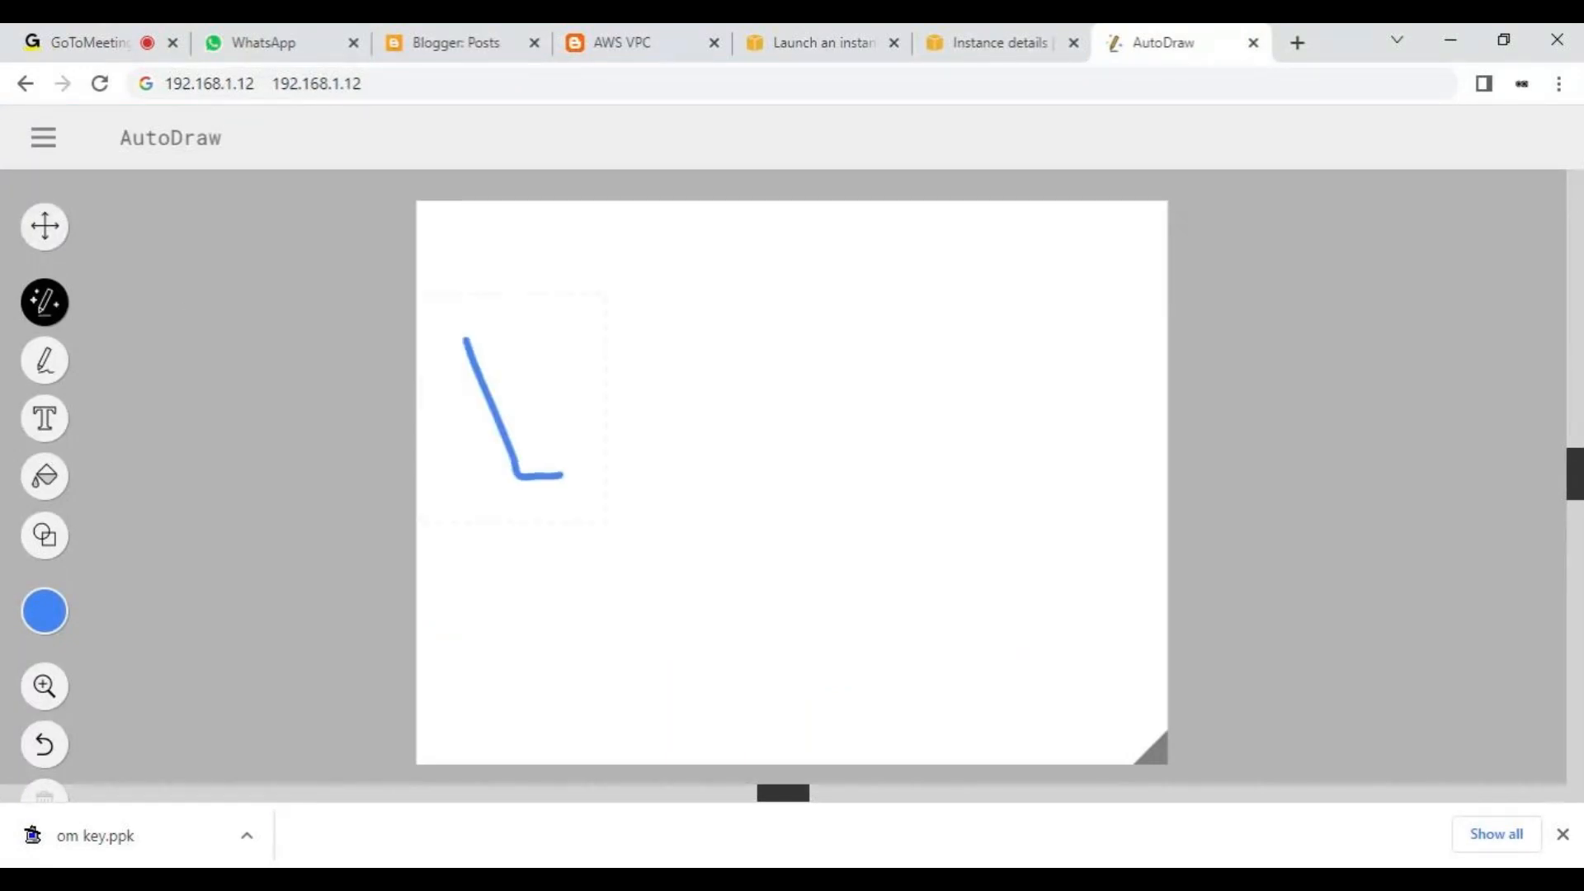
key(ctrl+z)
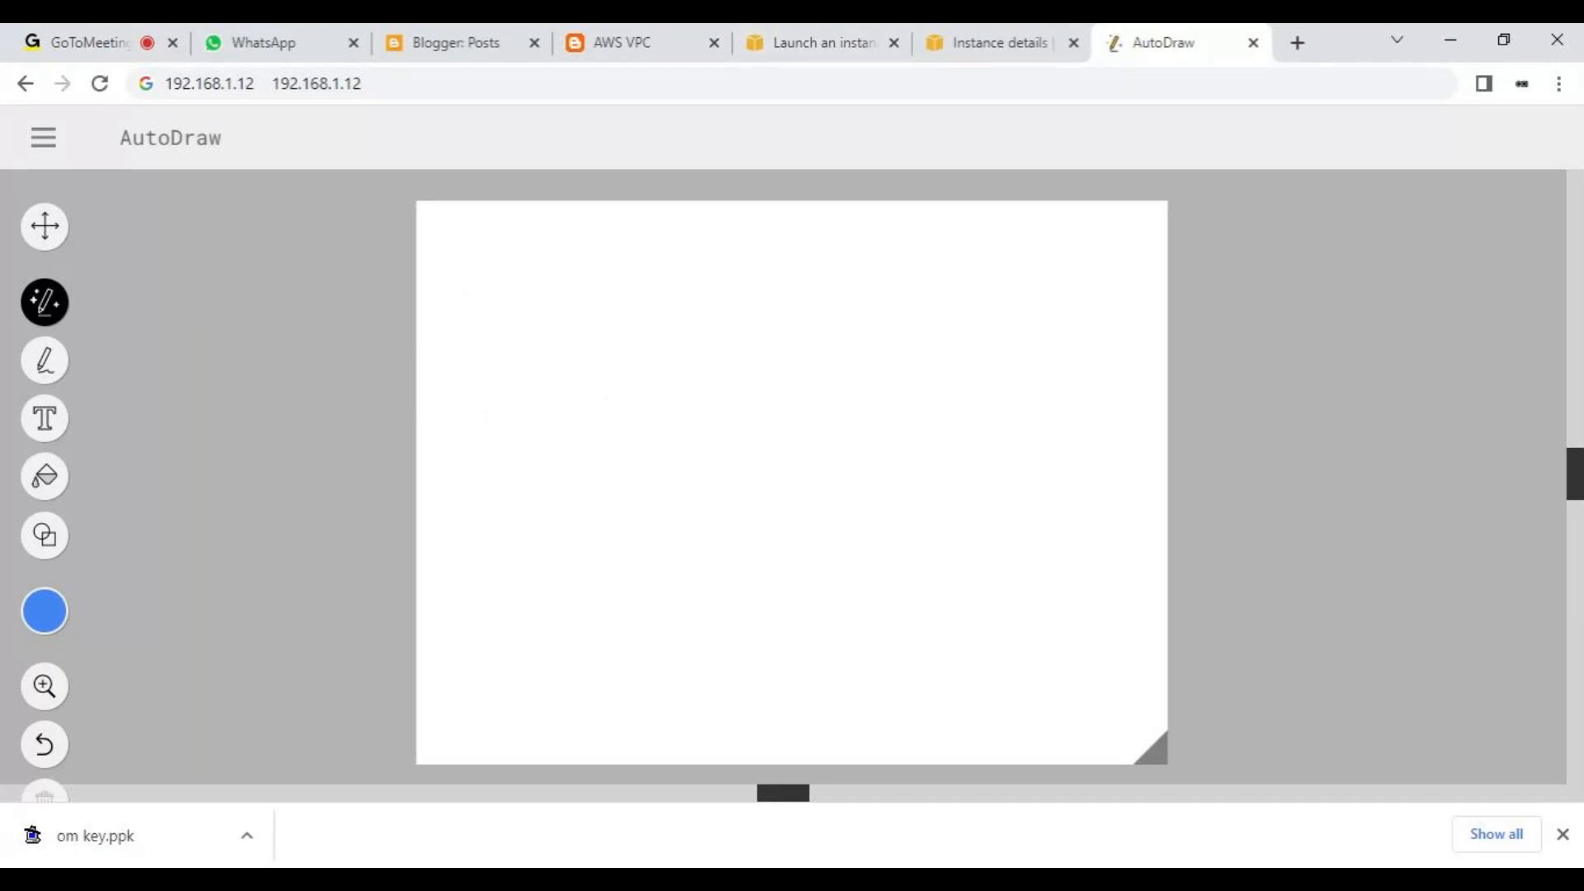
- Switch to GoToMeeting and send everyone the chat message "VPC pluse VPC Pairing"
click(63, 33)
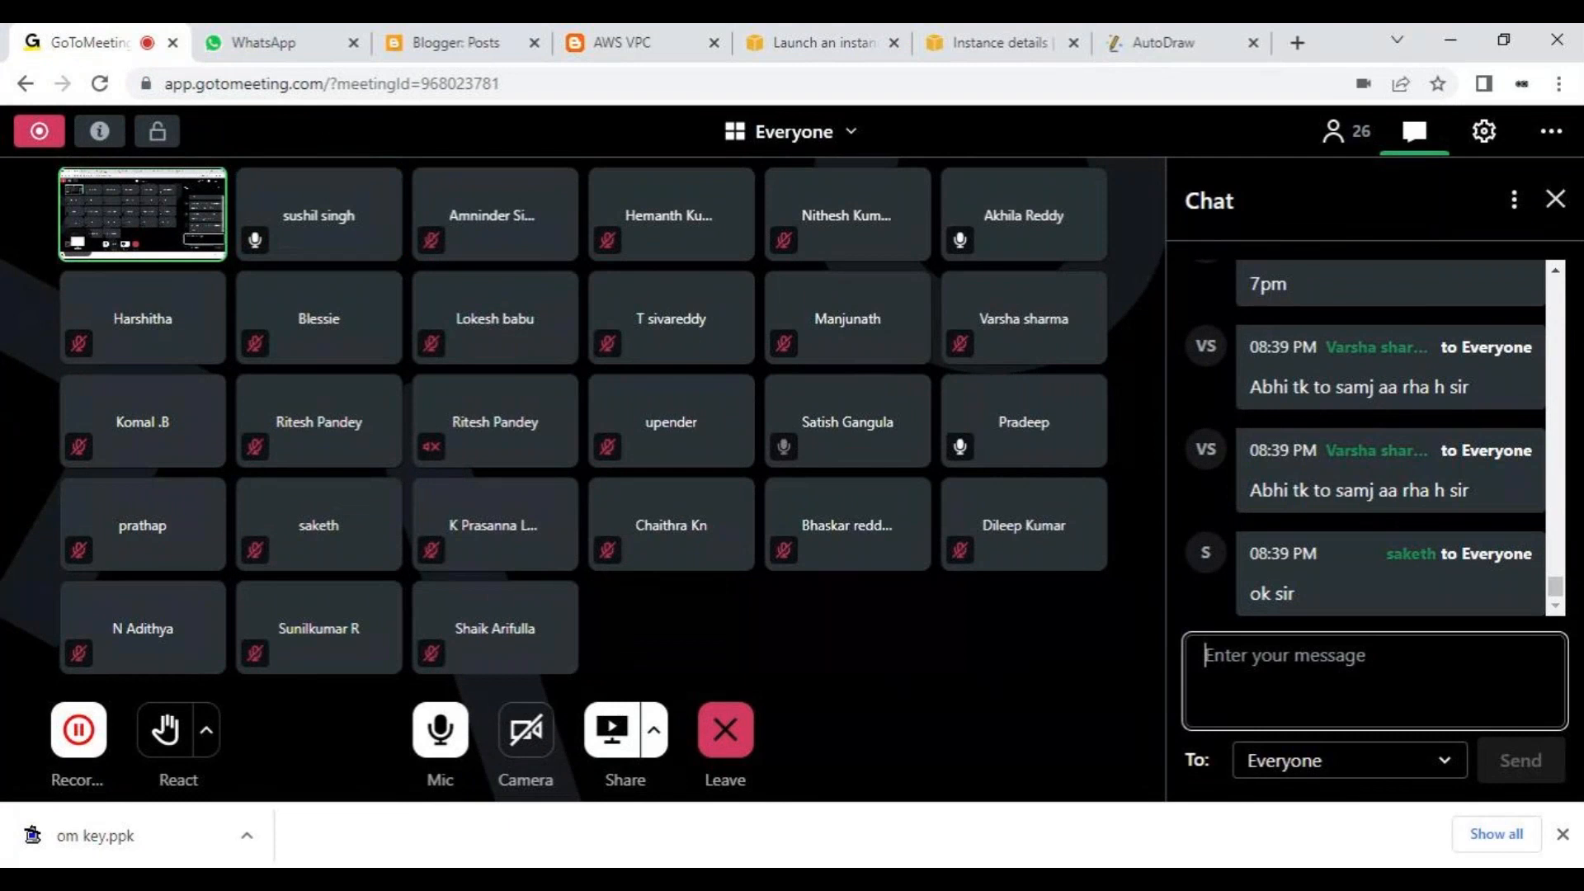
text(VPC)
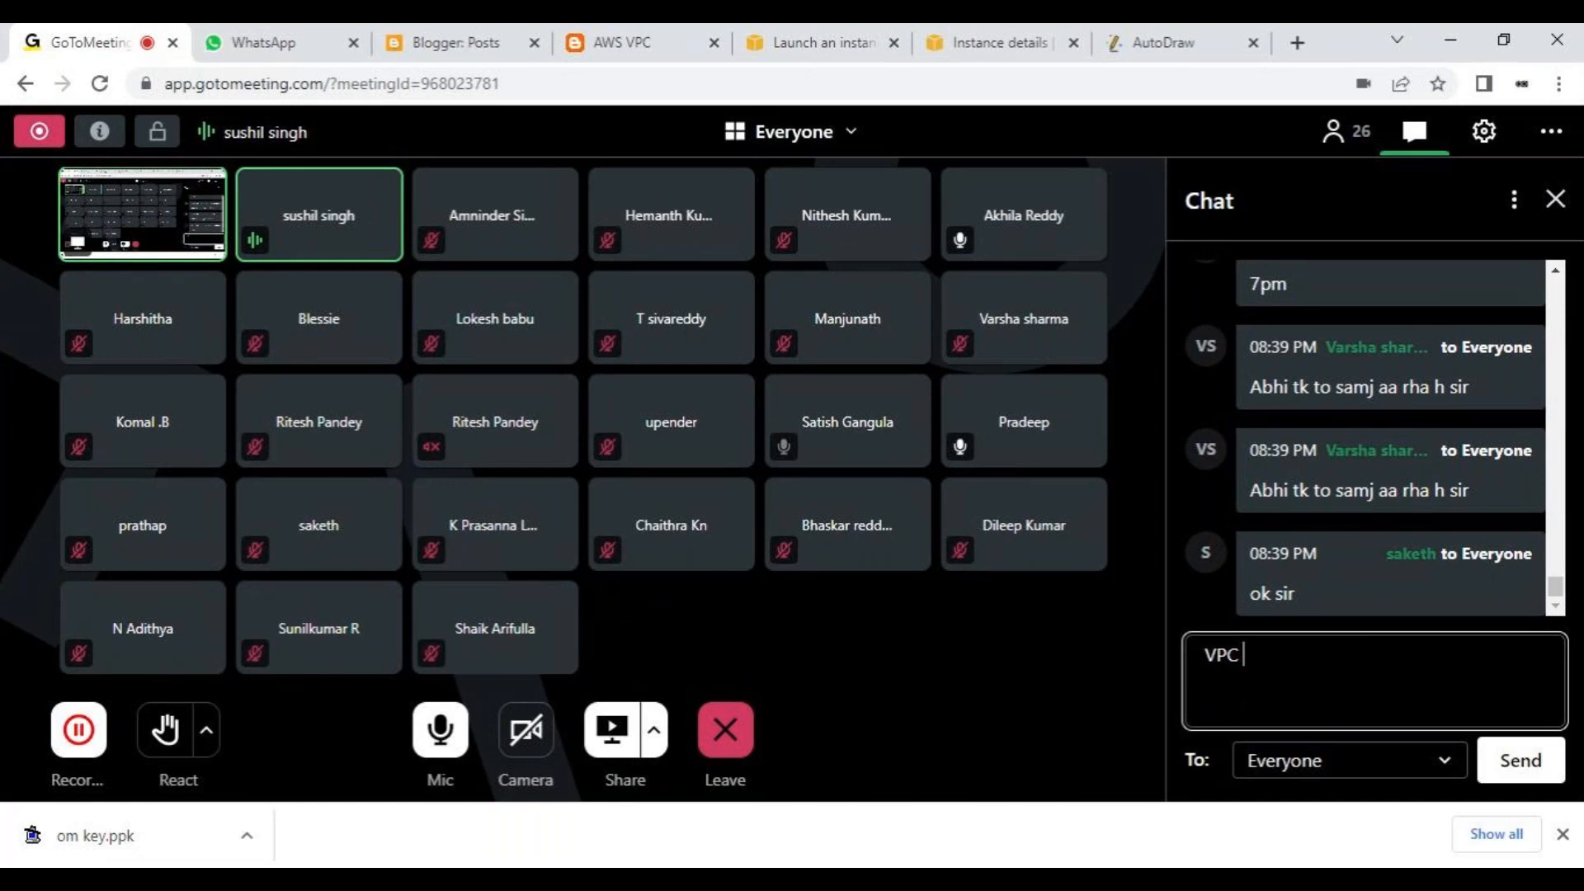
text(pluse)
text( VPC)
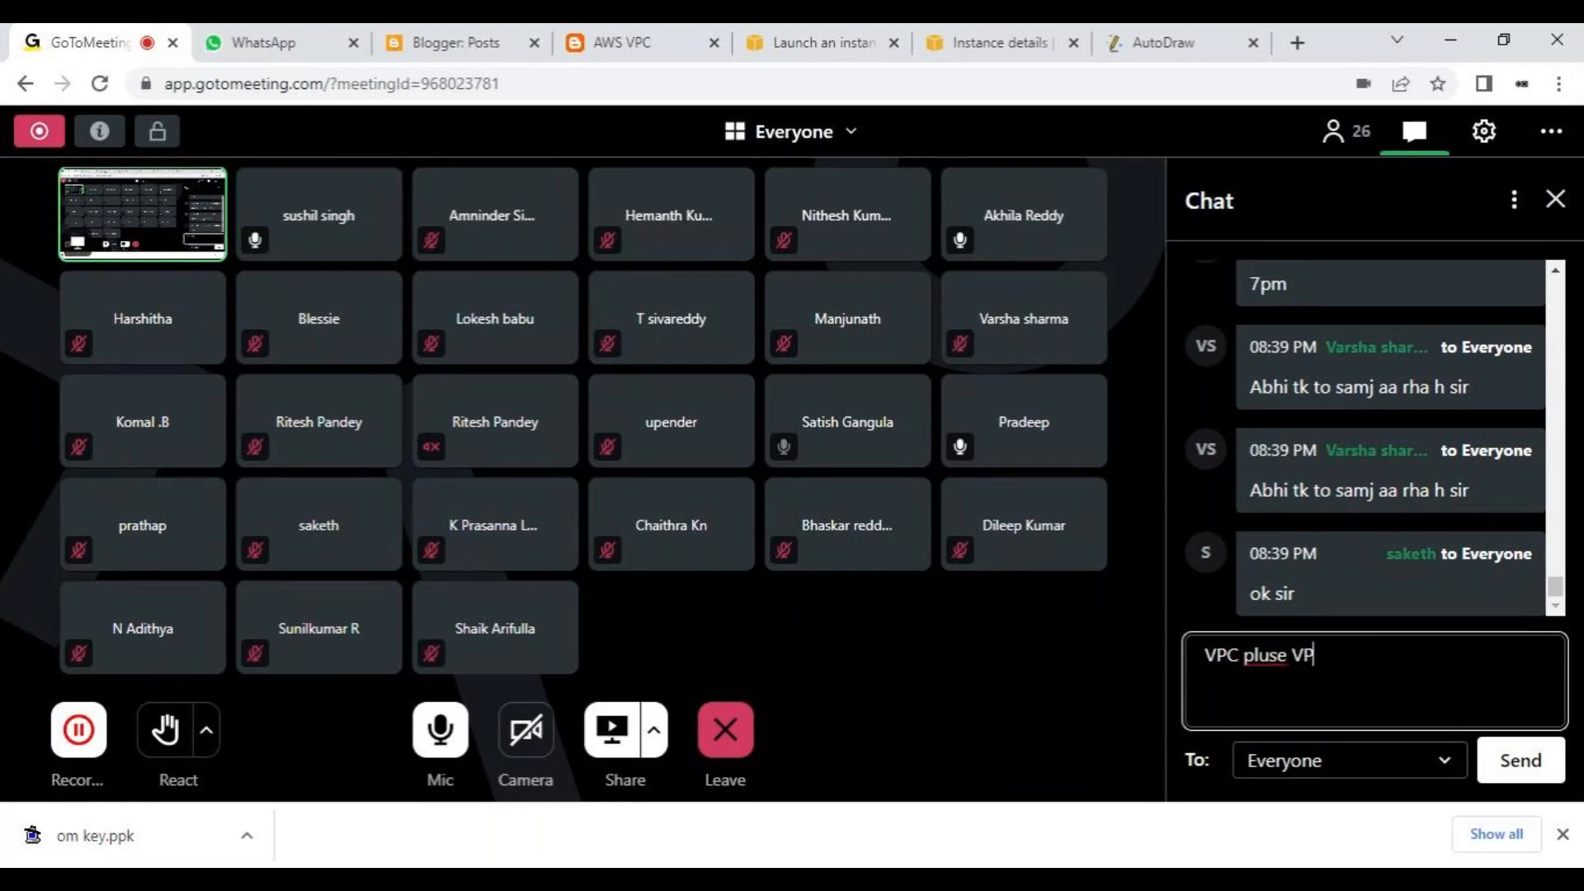
text( Pairing)
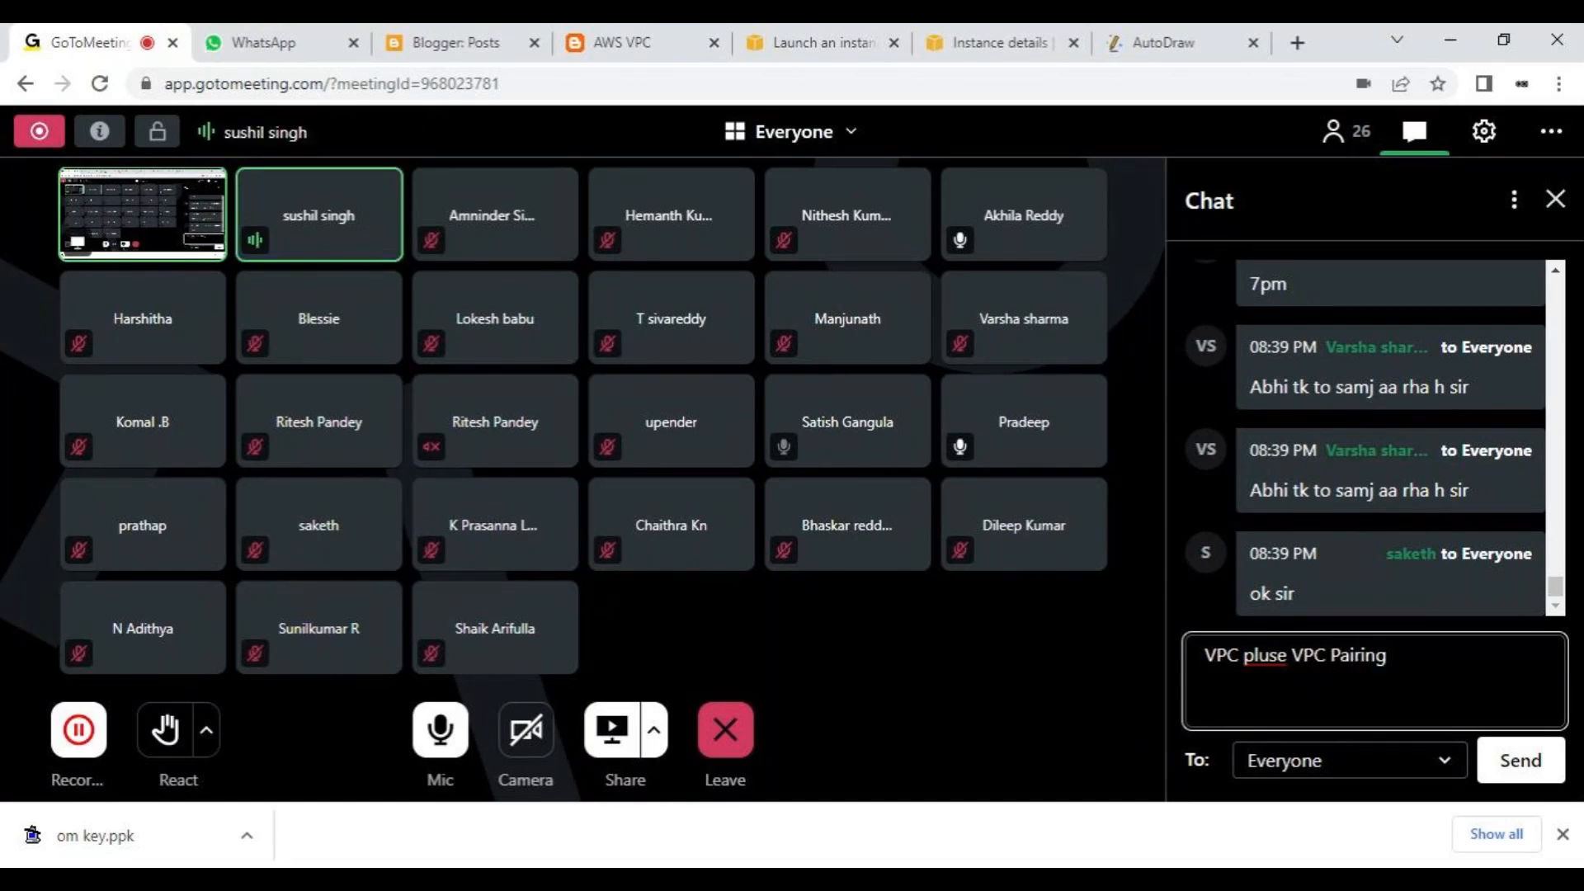
key(Return)
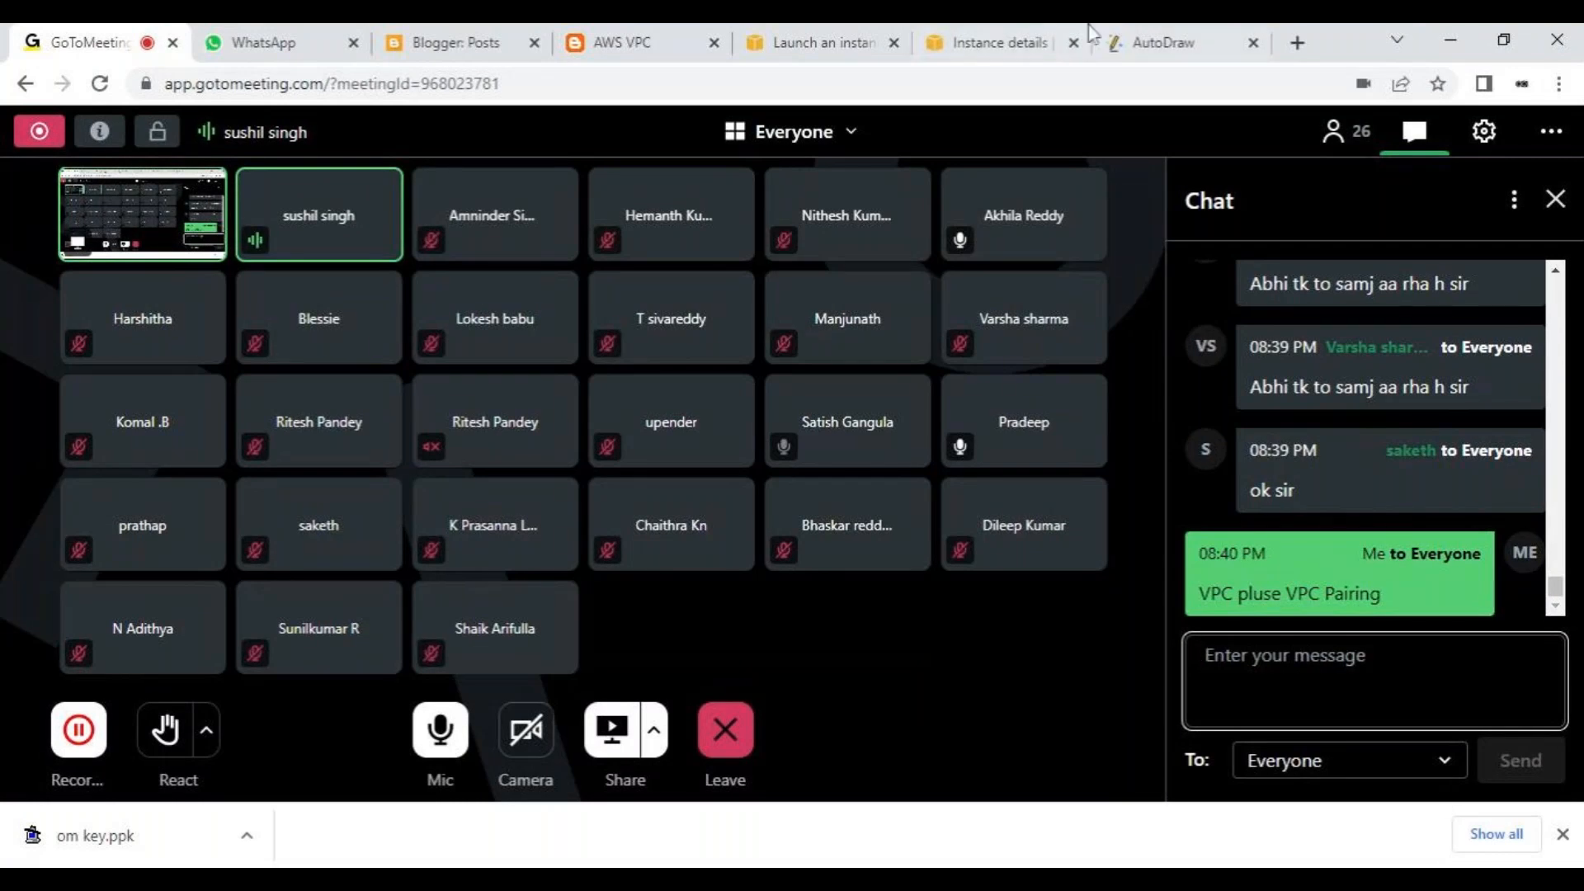
- Switch to the EC2 console, list all instances and reopen the VPC instance's details
click(1063, 38)
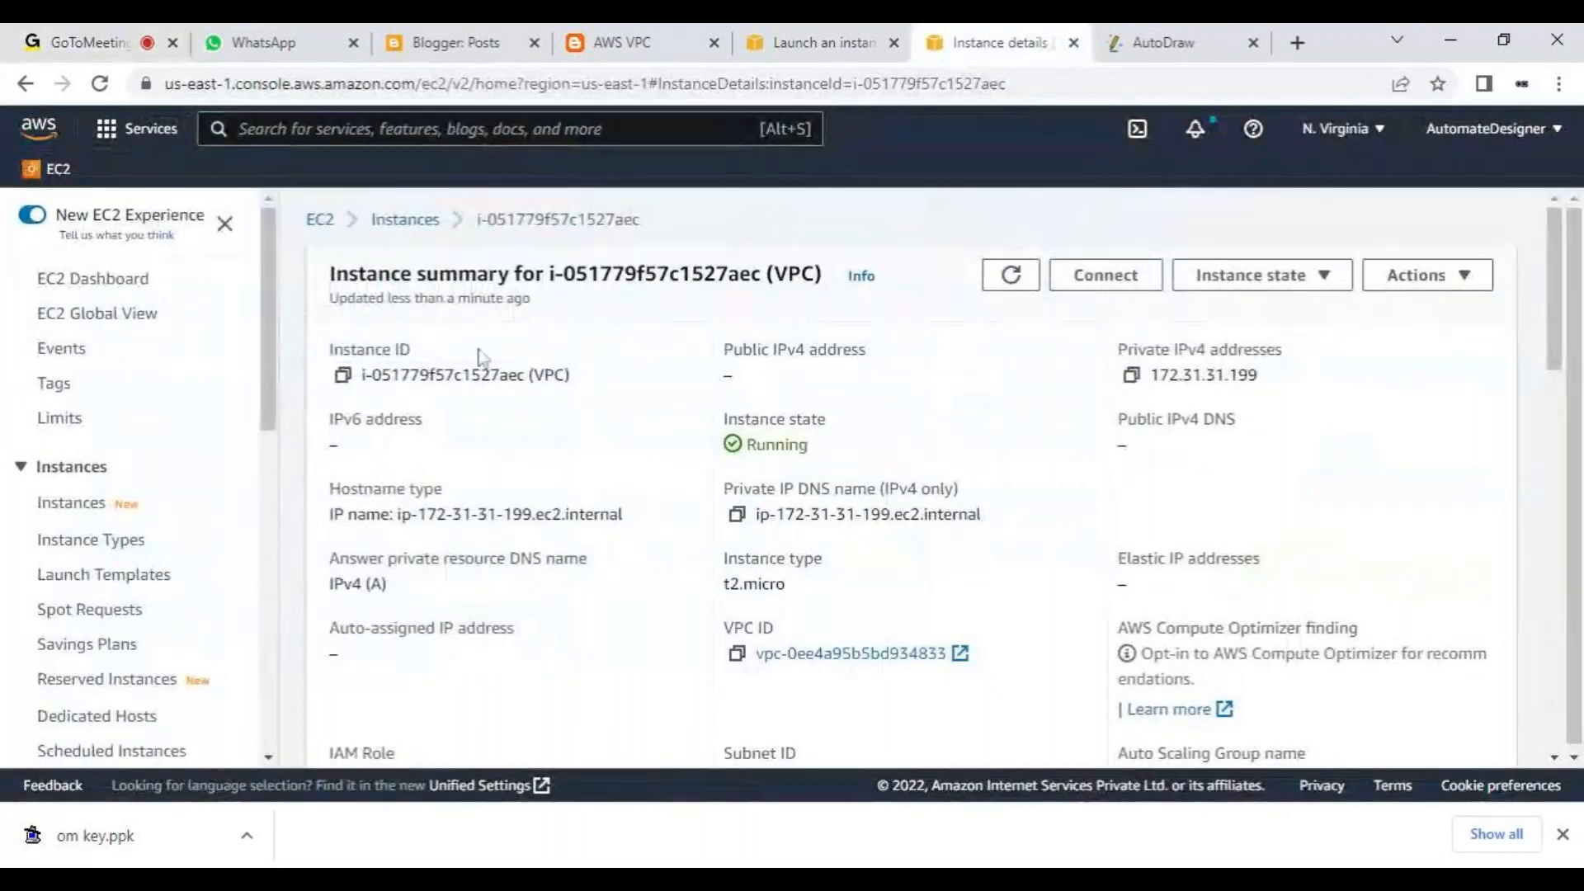
click(401, 220)
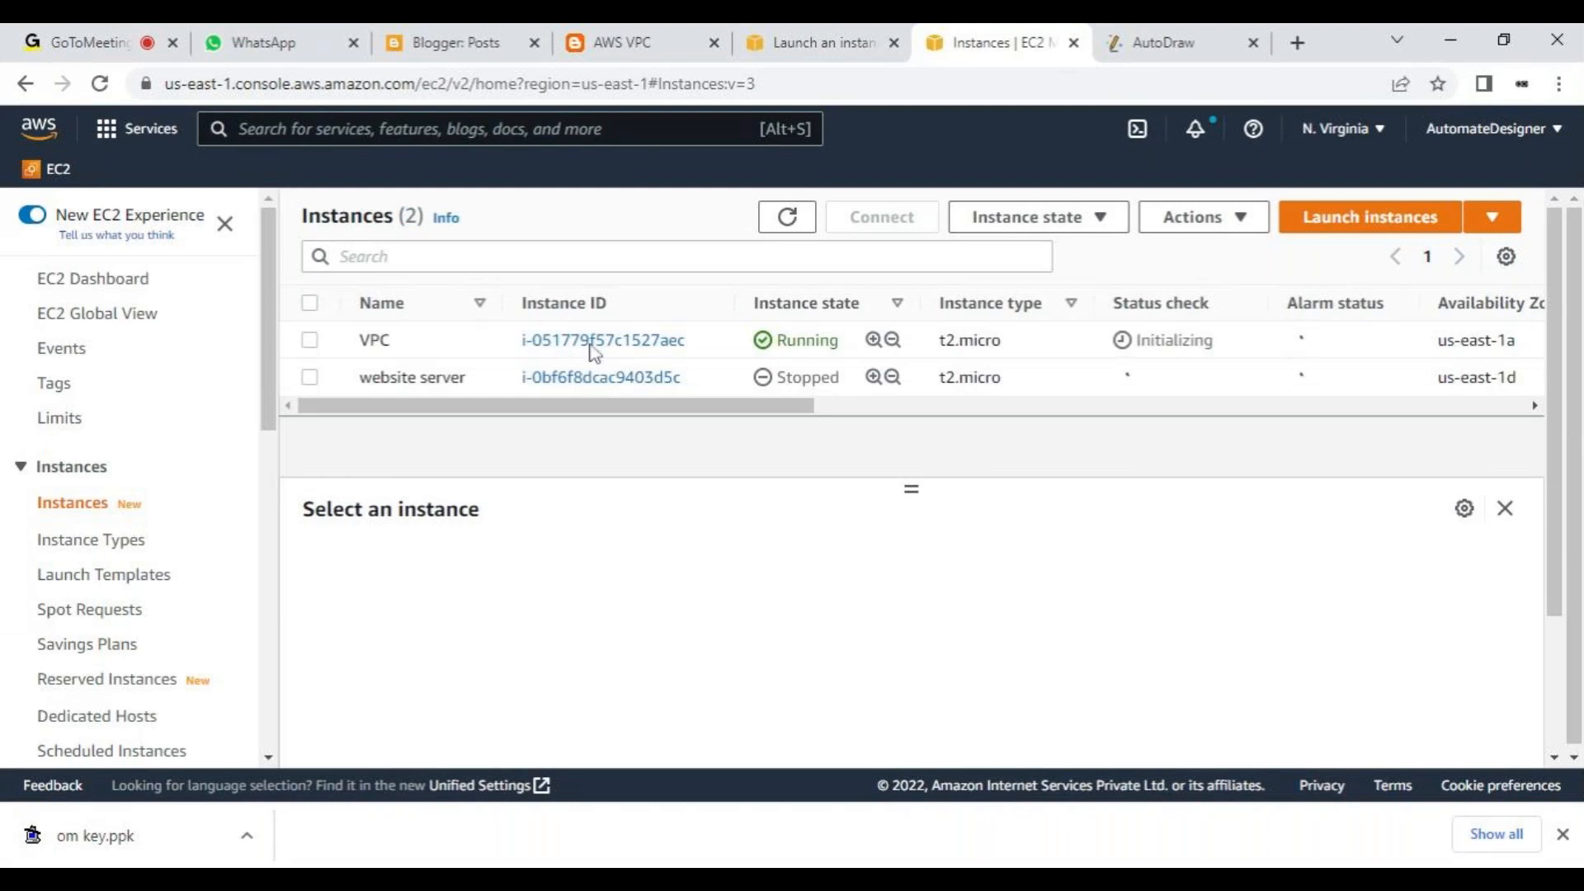
click(594, 346)
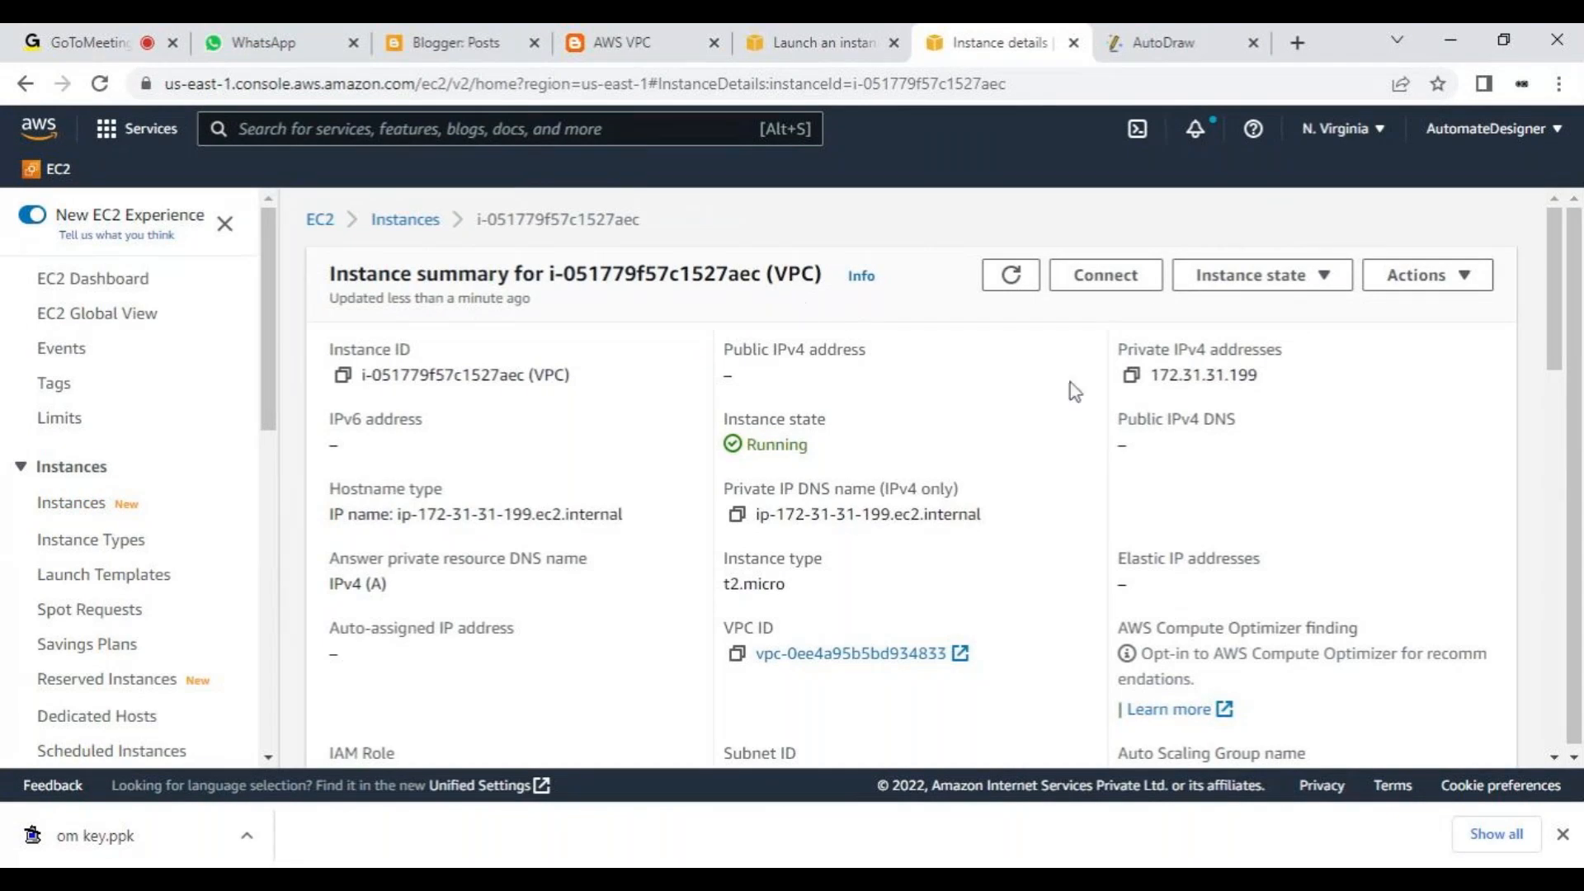
- Copy the web address of the AWS VPC blog post and send it to everyone in the GoToMeeting chat
click(455, 43)
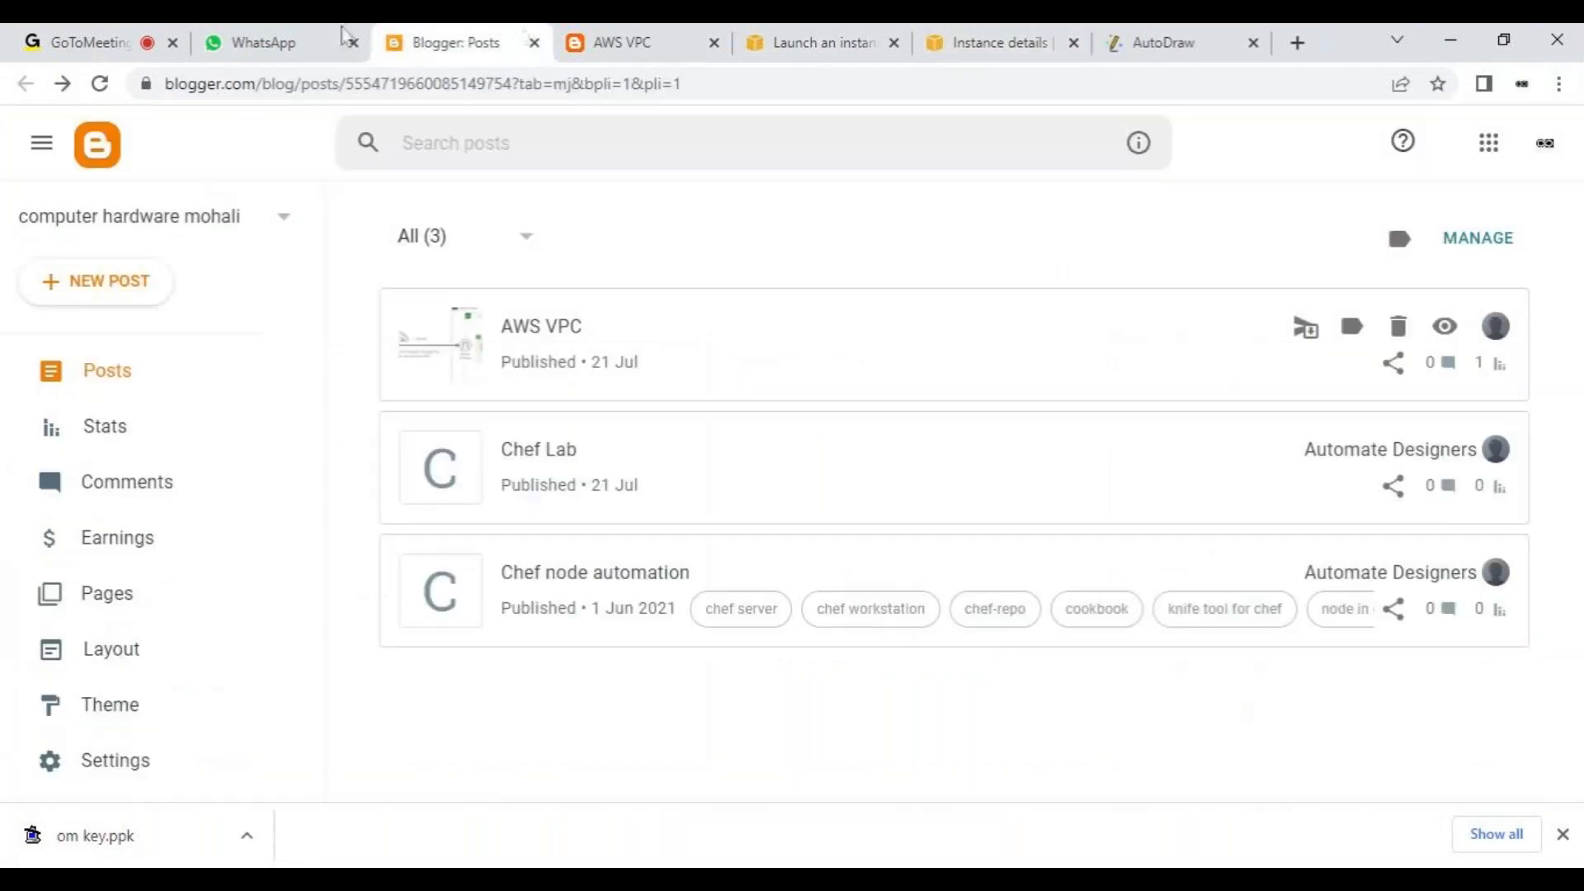
click(229, 37)
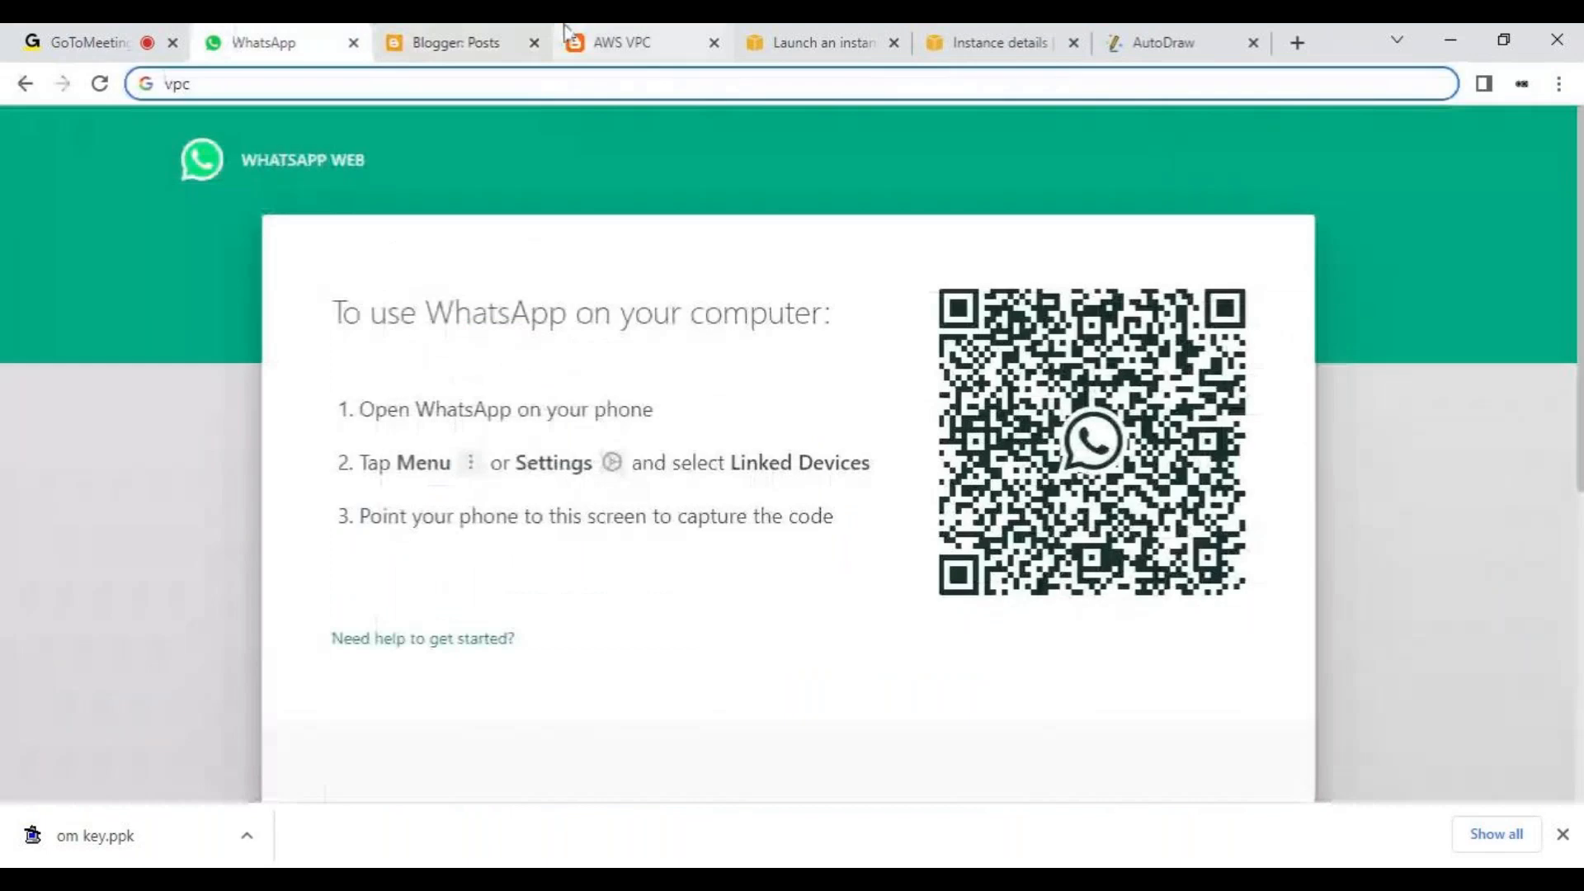
click(646, 38)
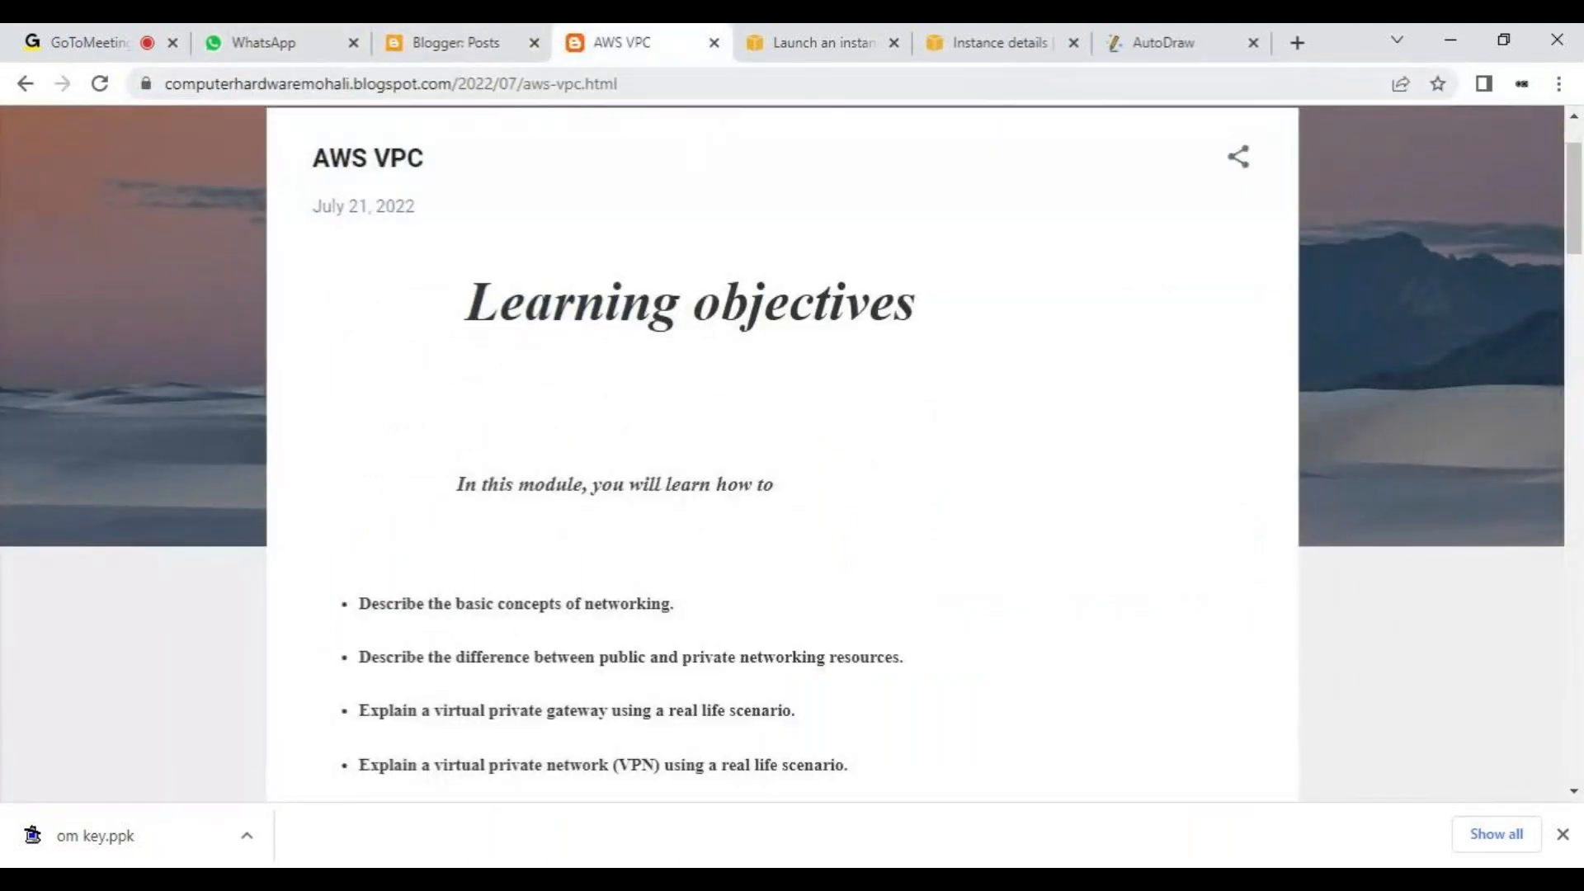
click(726, 83)
key(ctrl+c)
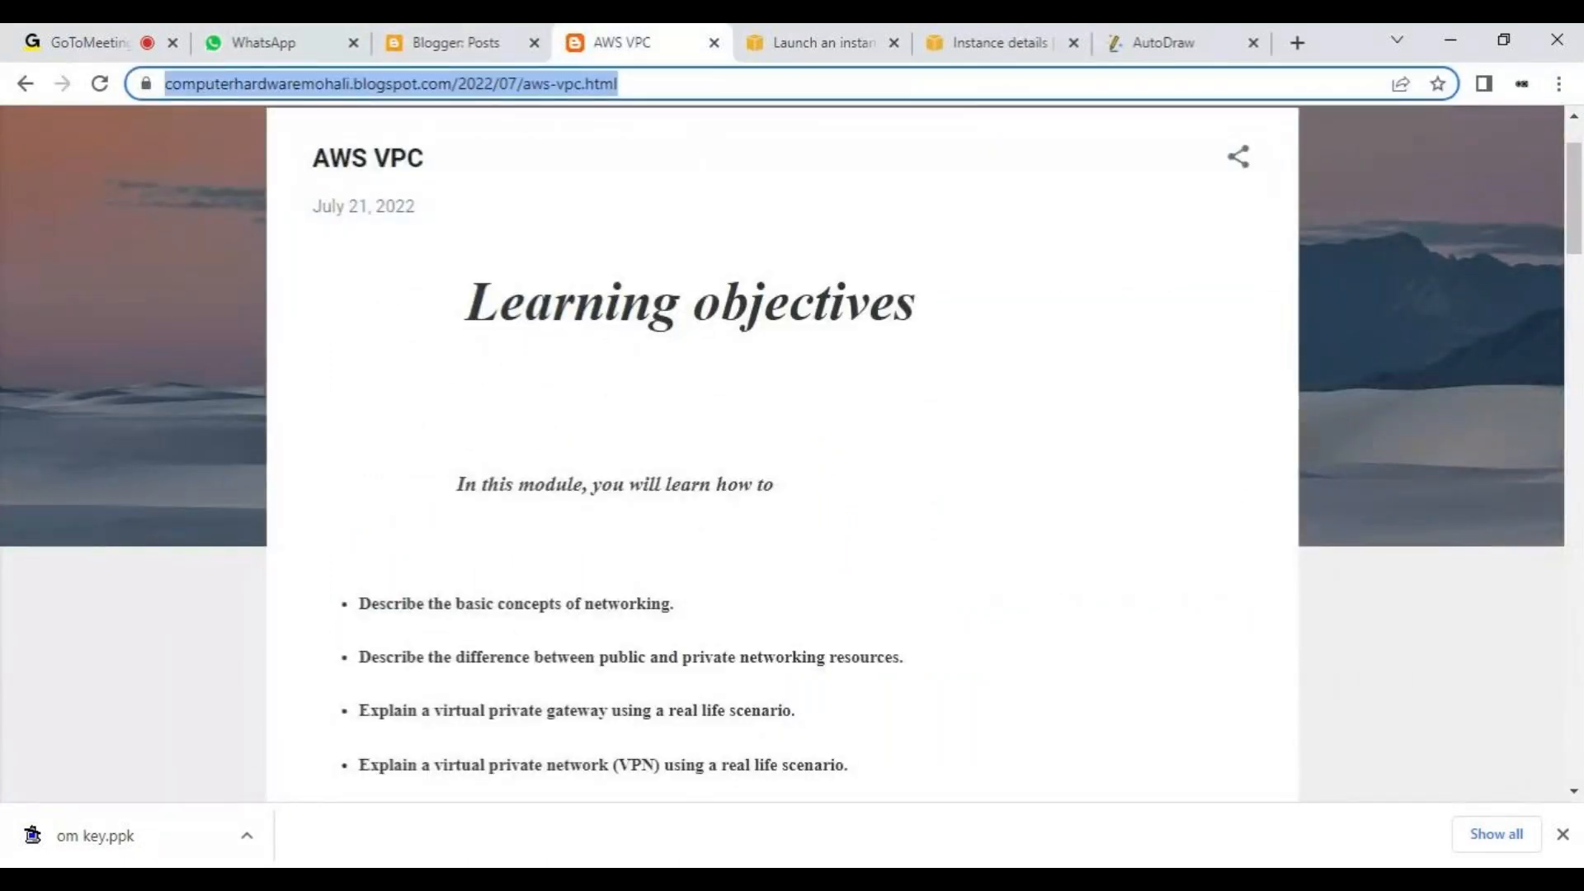
click(366, 32)
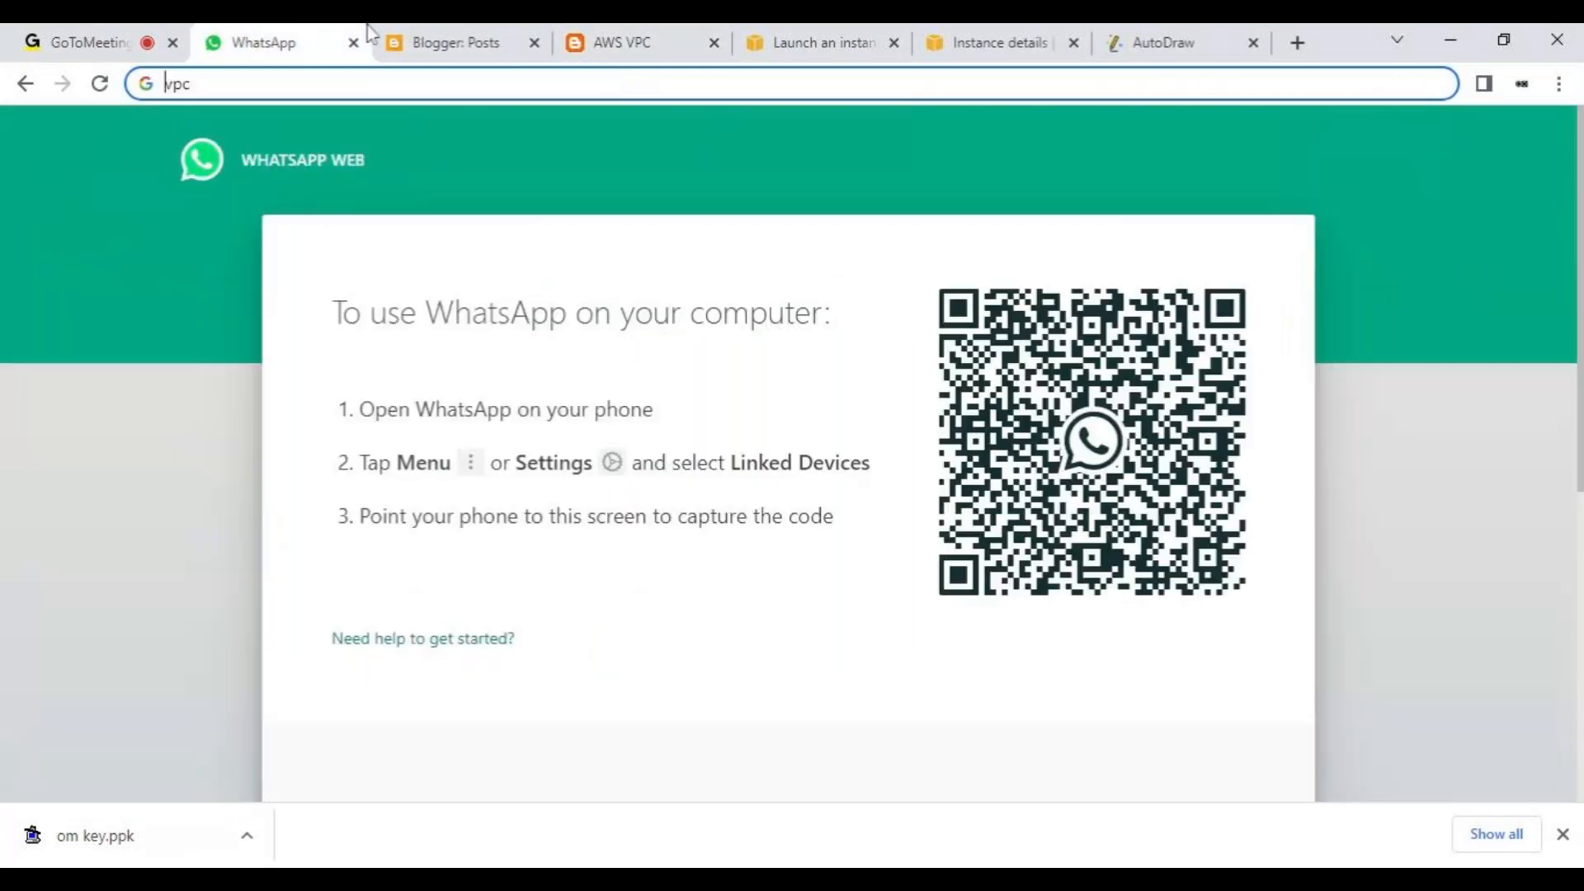
click(142, 37)
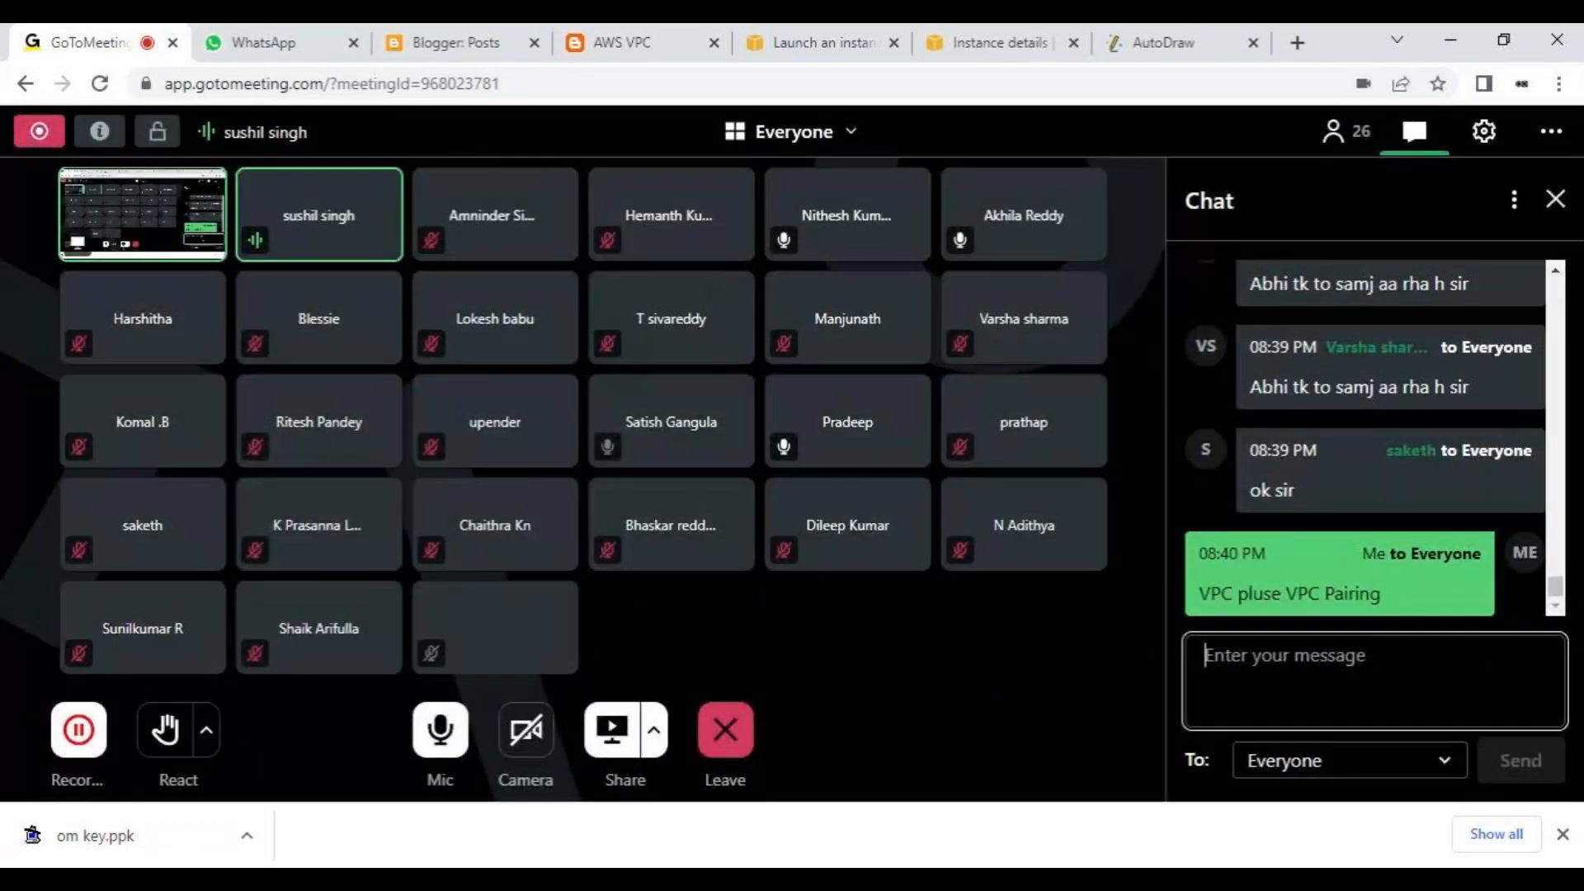
key(ctrl+v)
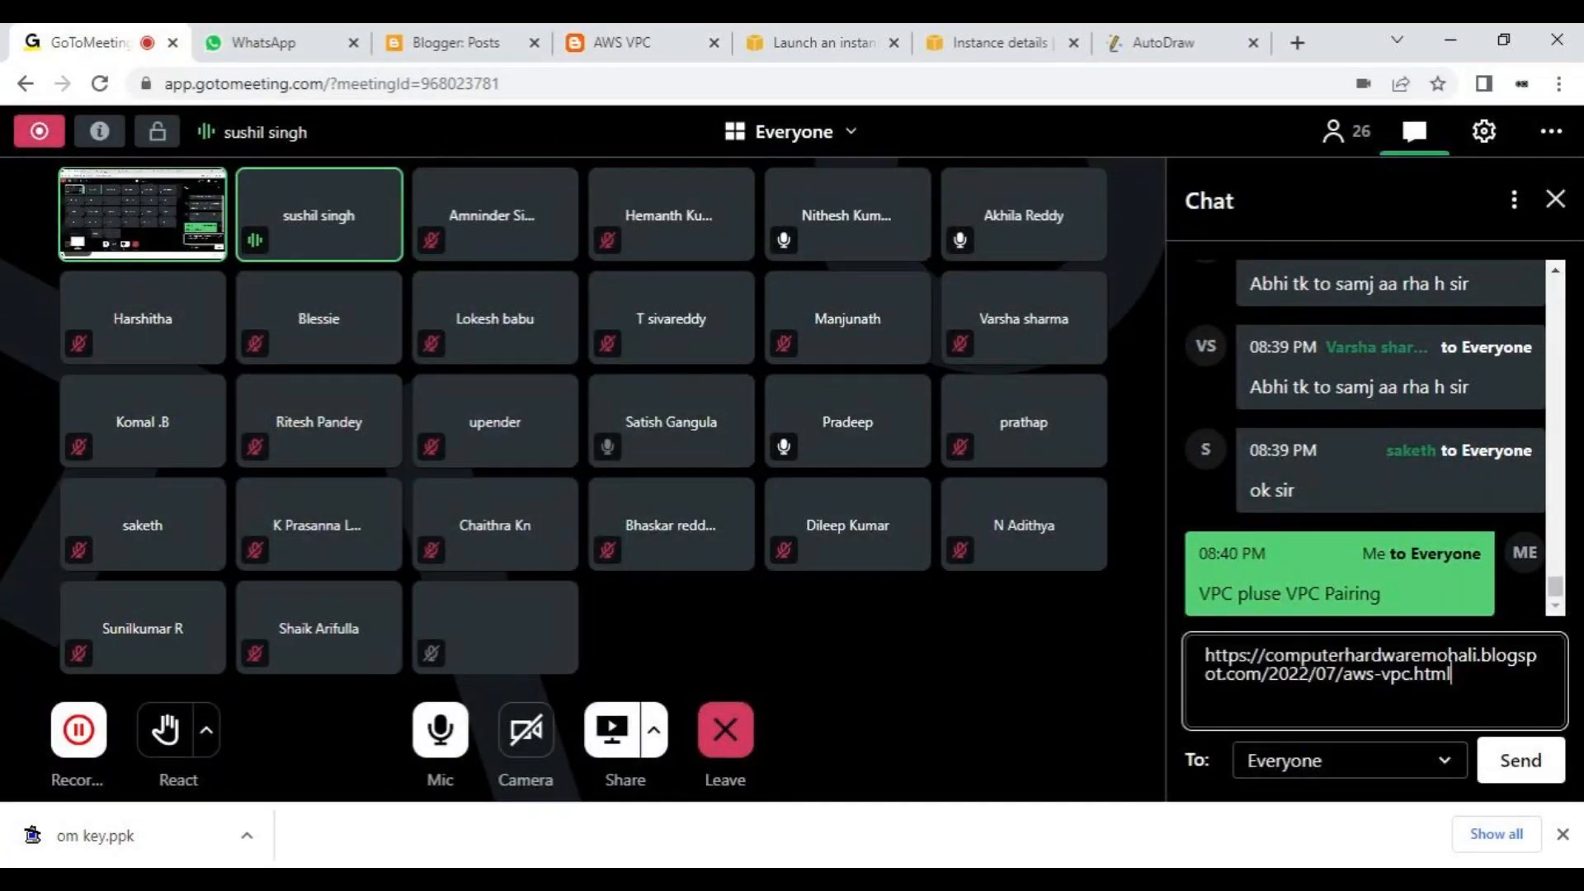
key(Return)
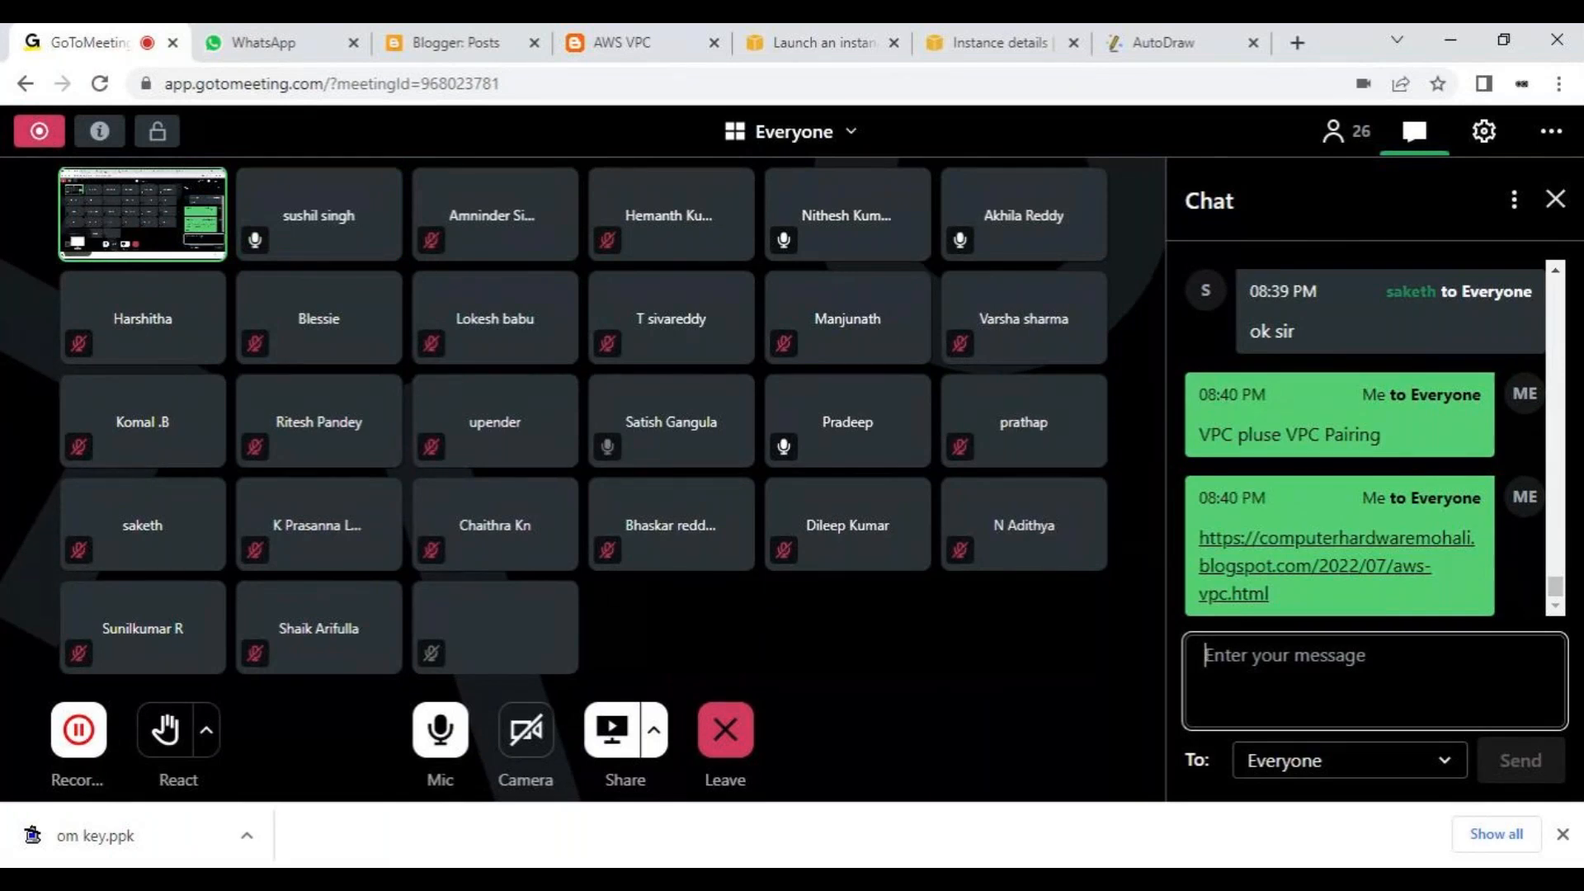
- Send everyone the chat message "please have a look on this" and highlight the sent "VPC pluse VPC Pairing" message
text(please have)
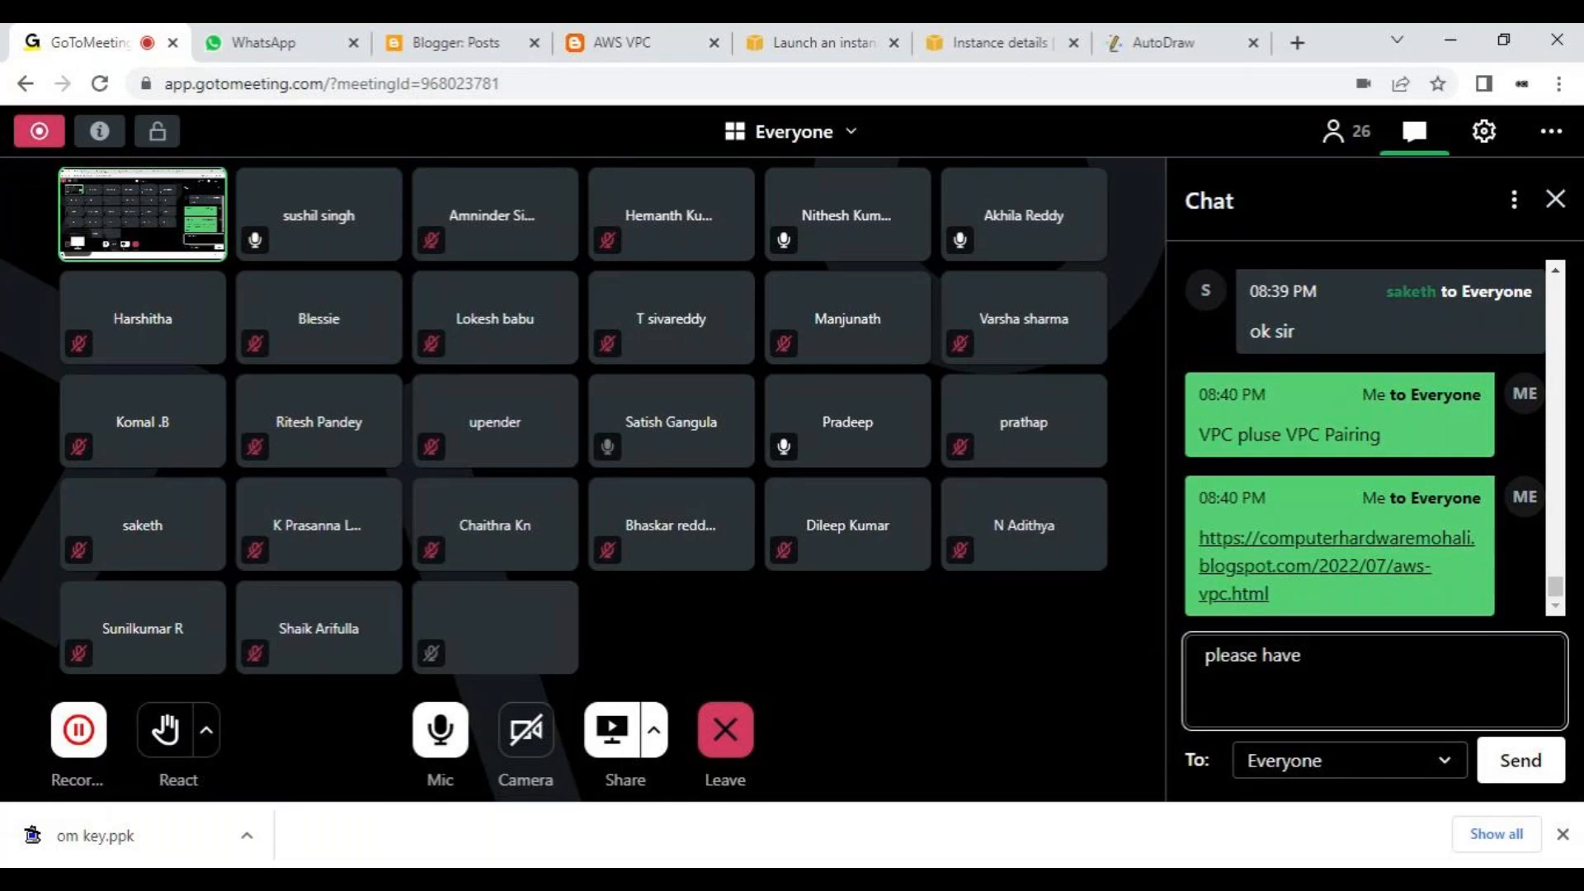
text( a look on this)
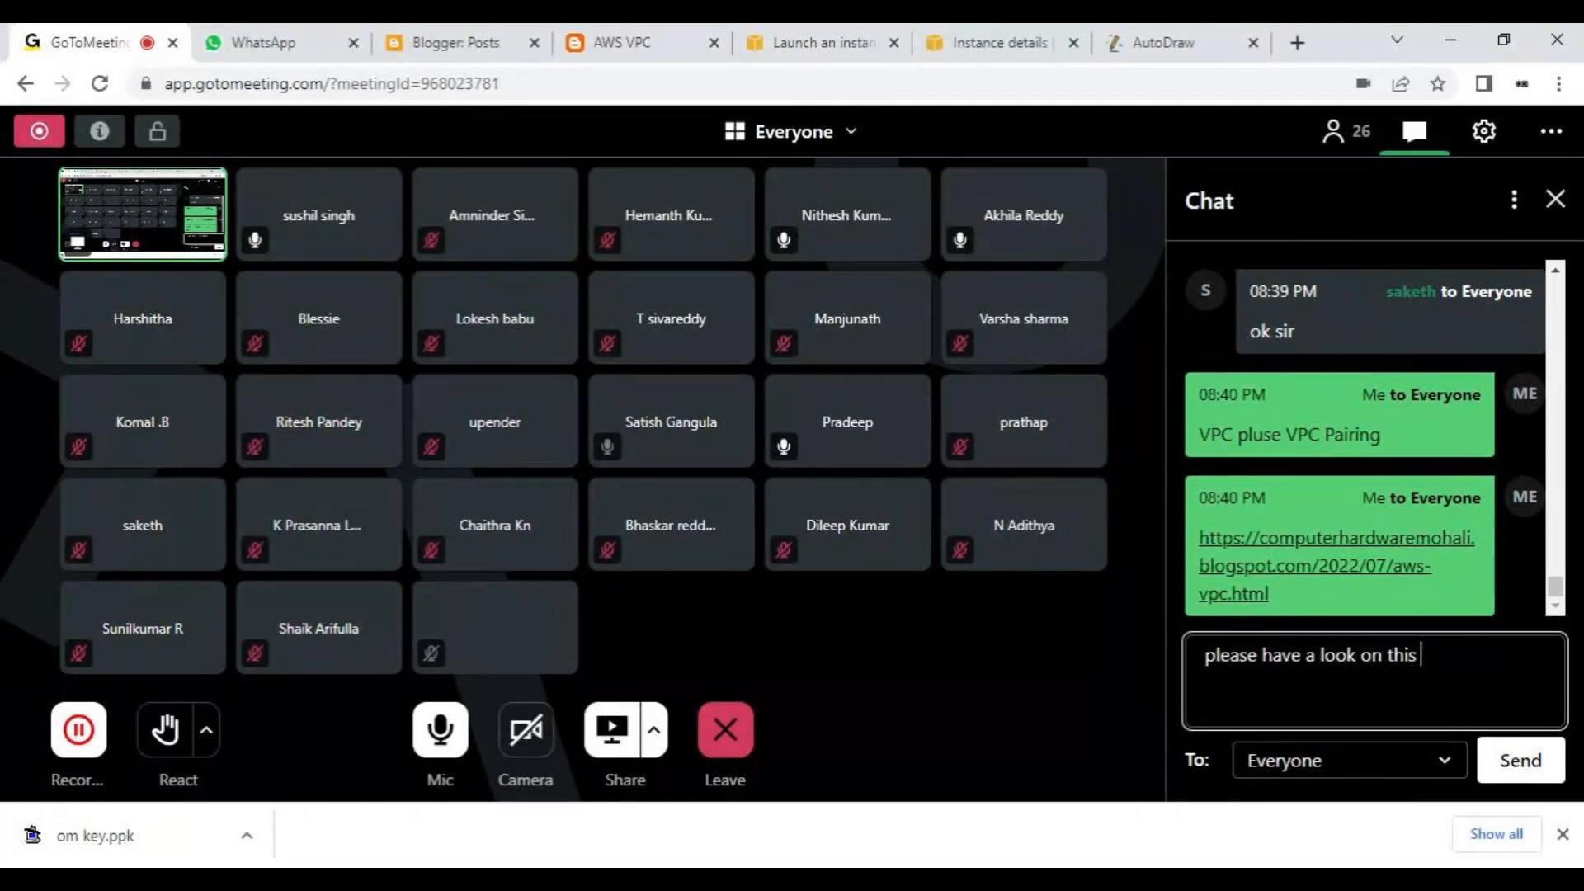
key(Return)
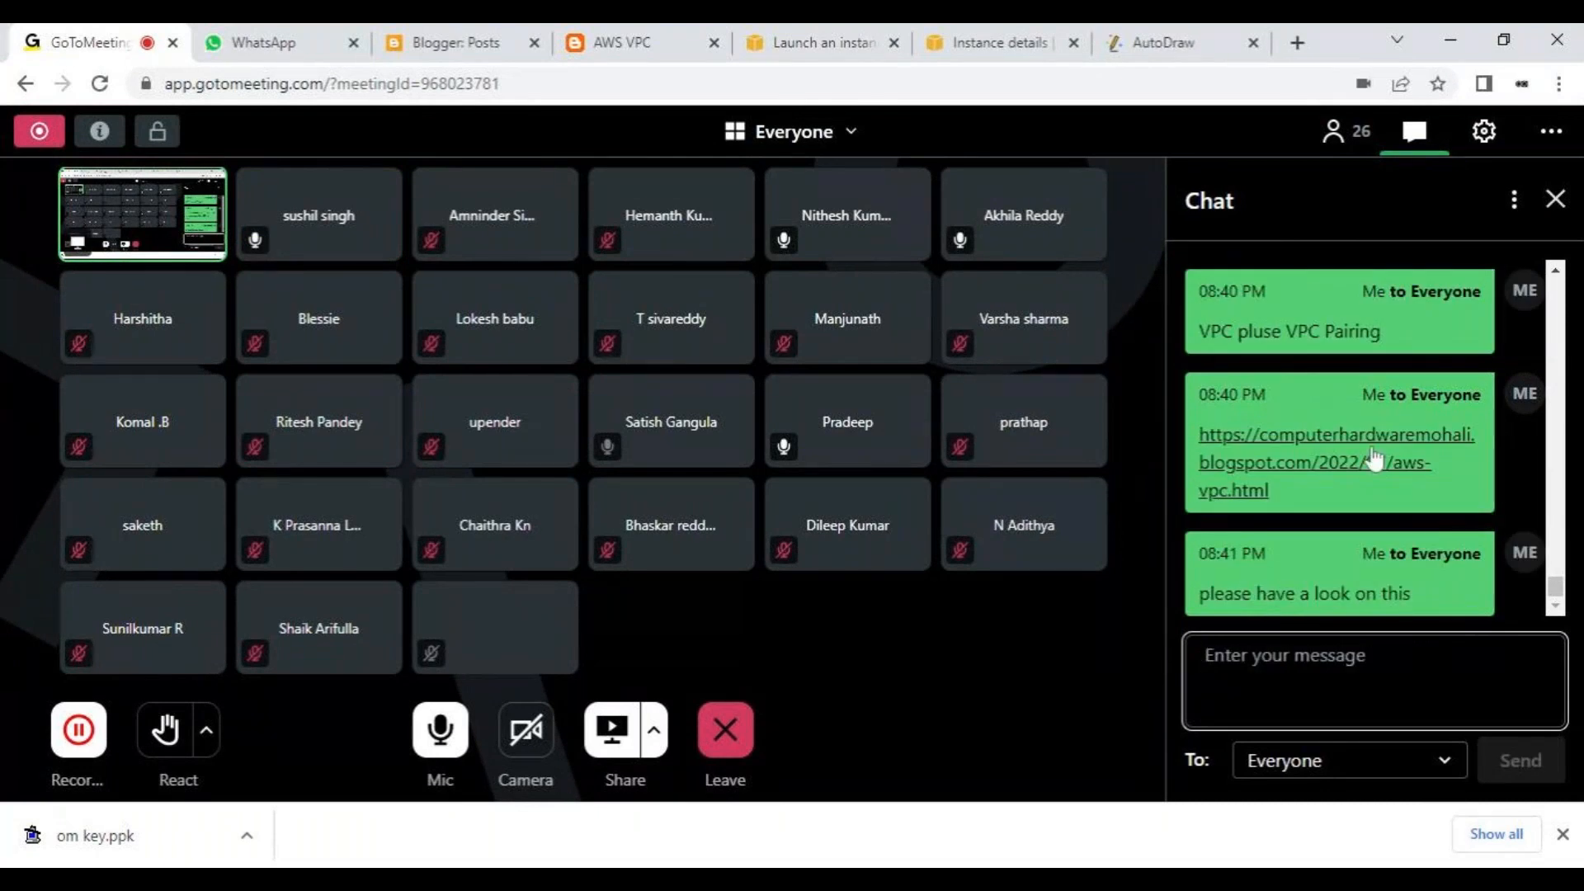
mouse_move(1370, 331)
mouse_down()
mouse_move(1237, 331)
mouse_move(1380, 330)
mouse_up()
key(ctrl+c)
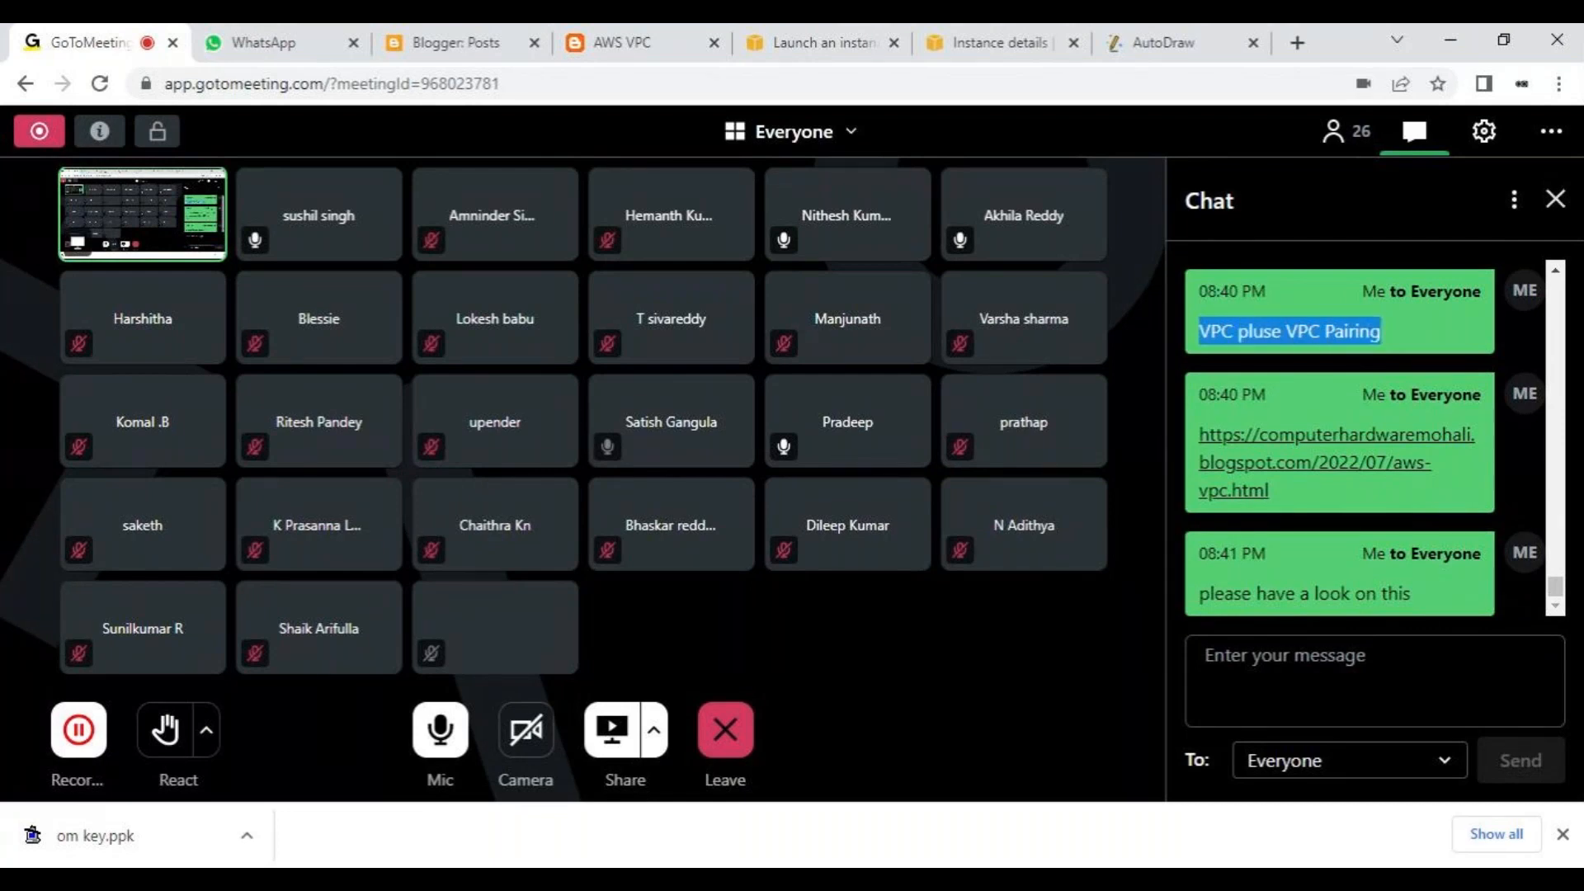
- Paste the copied "VPC pluse VPC Pairing" text into a new chat message and correct "pluse" to "plus"
click(1336, 678)
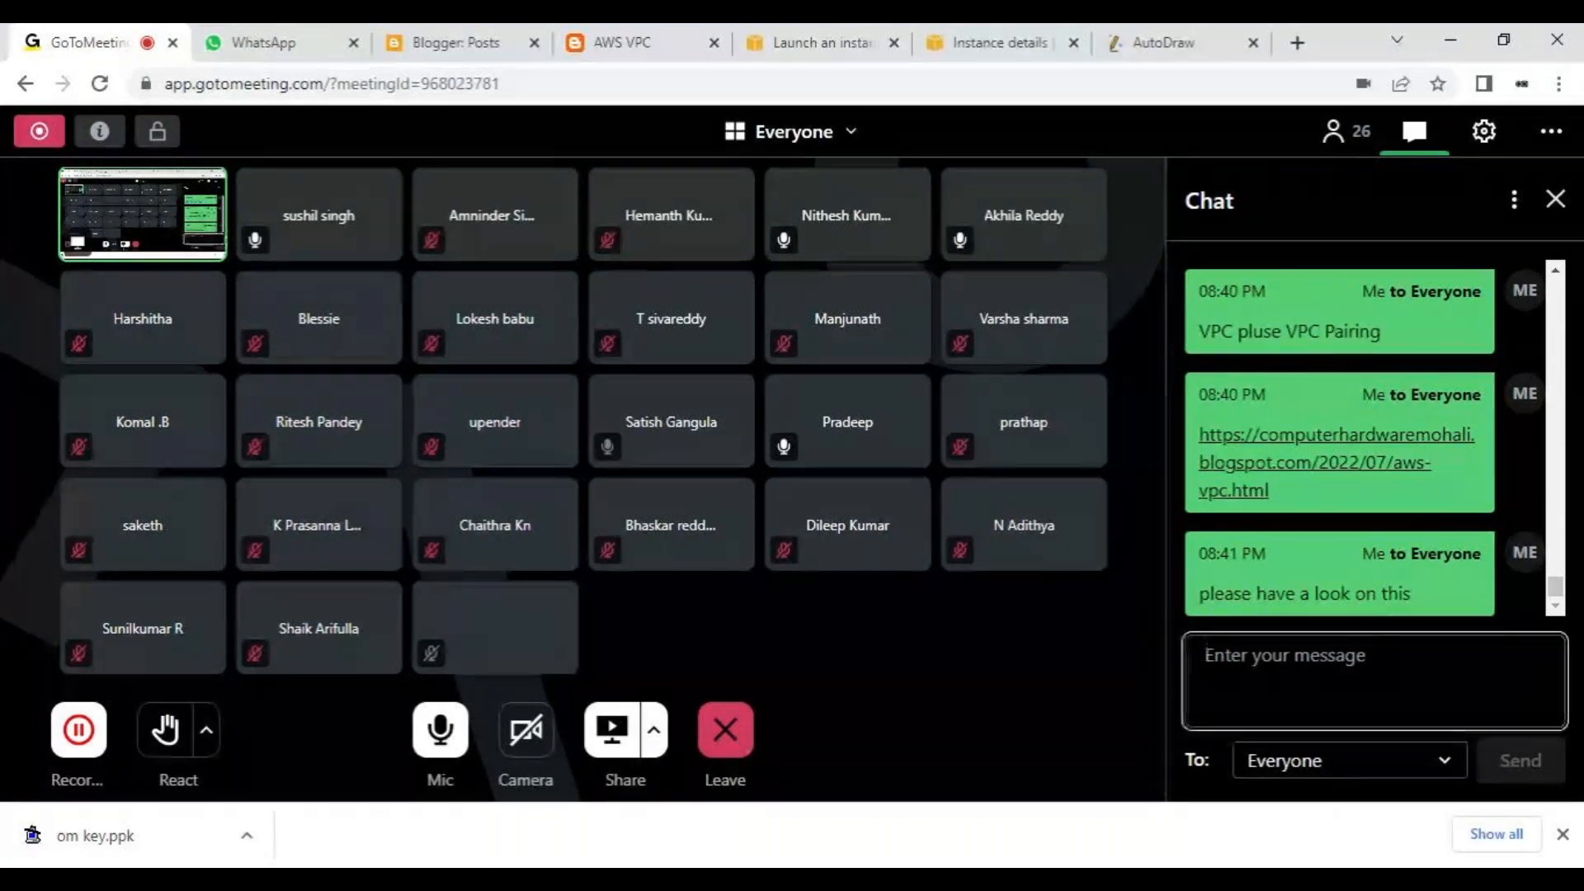
key(ctrl+v)
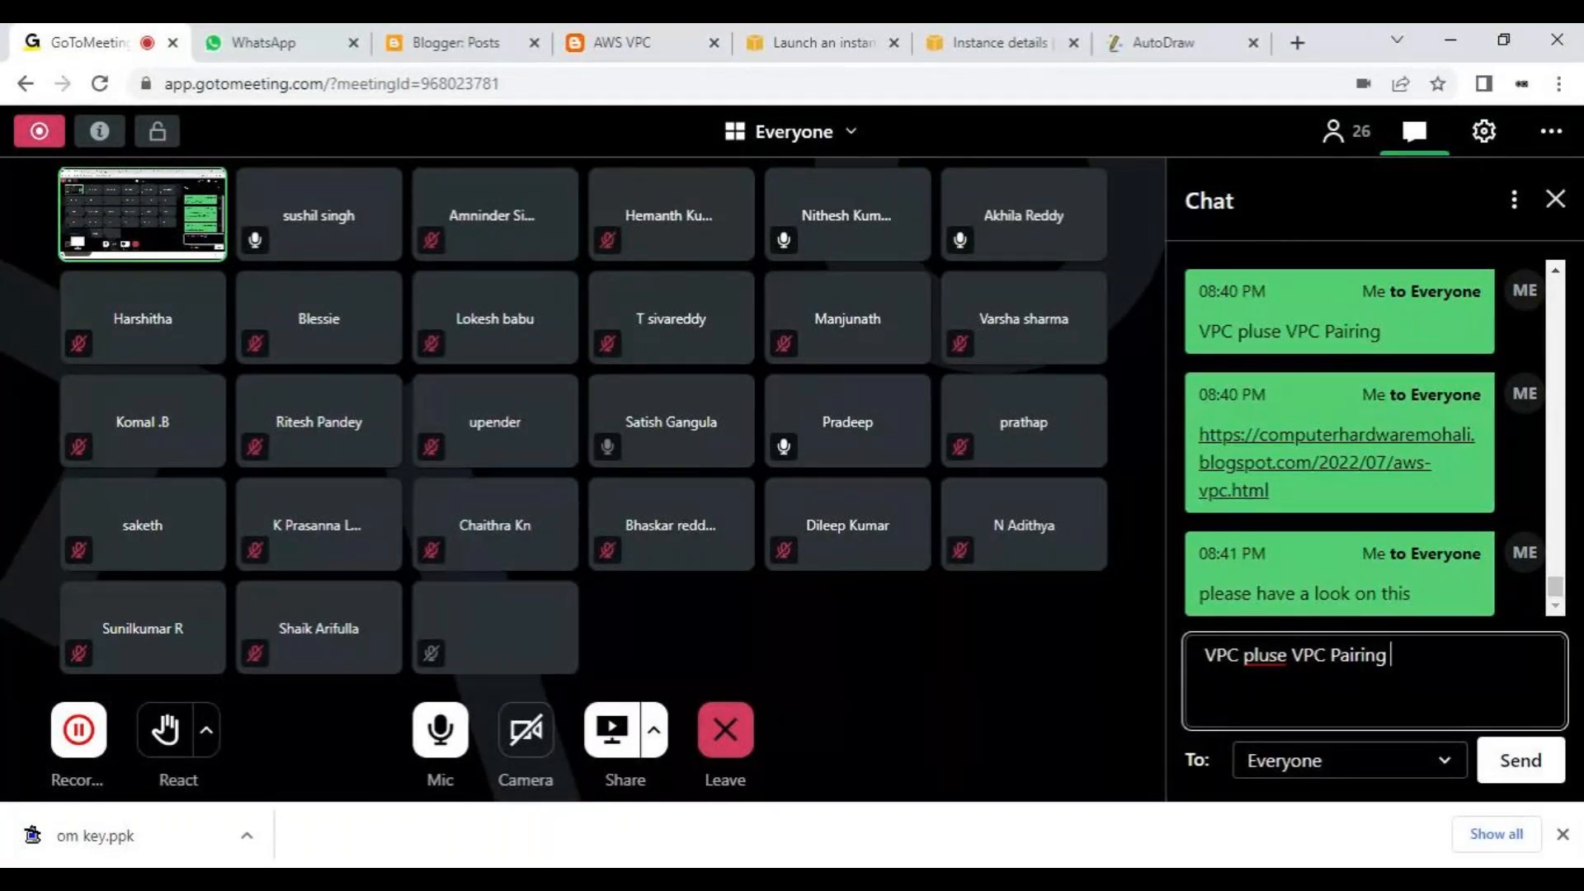
key(Left)
key(Left)
key(Left)
key(Left)
key(Left)
key(Left)
key(Left)
key(Left)
key(Left)
key(Left)
key(Left)
key(Left)
key(BackSpace)
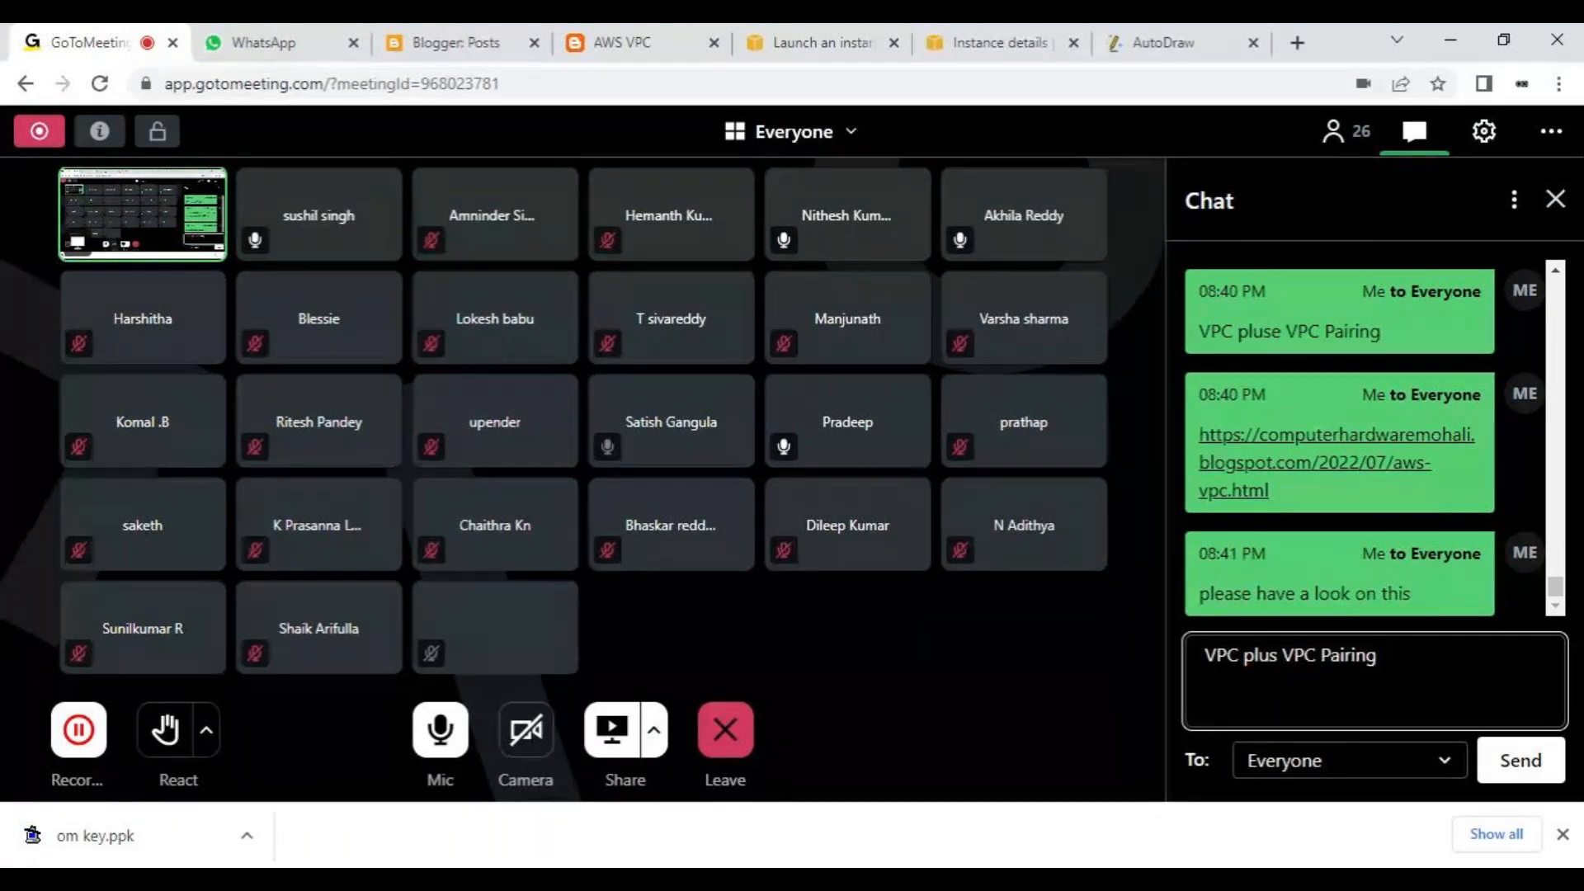
- Put "we will cover tomorow" in front of the drafted text and send the message to everyone
key(Left)
key(Left)
key(Left)
key(Left)
key(Left)
key(Left)
key(Left)
key(Left)
text(we will )
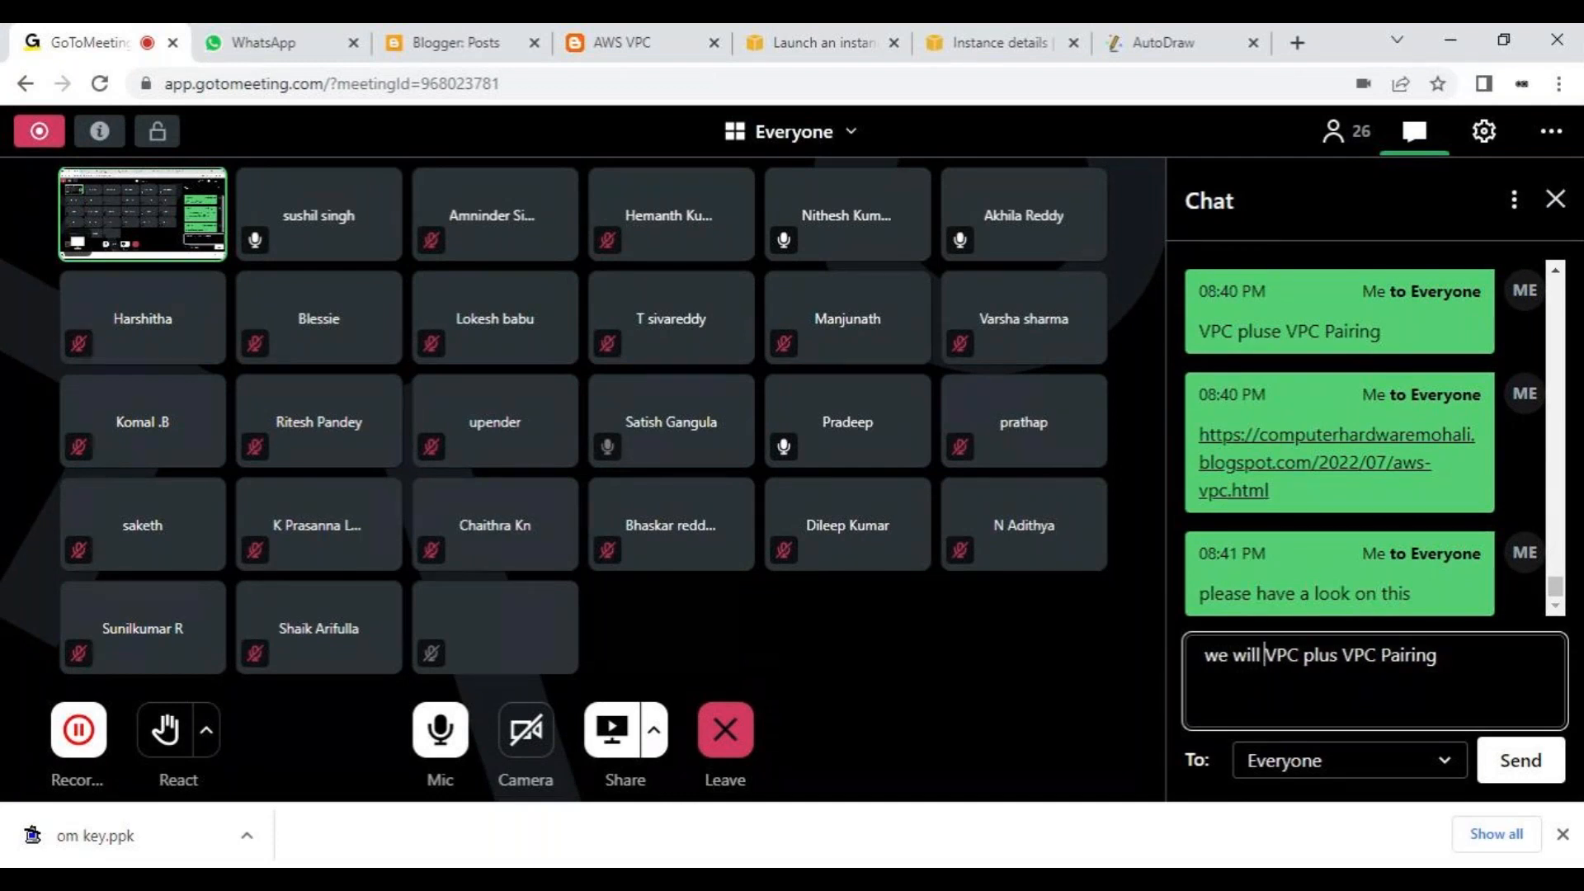
text(cover )
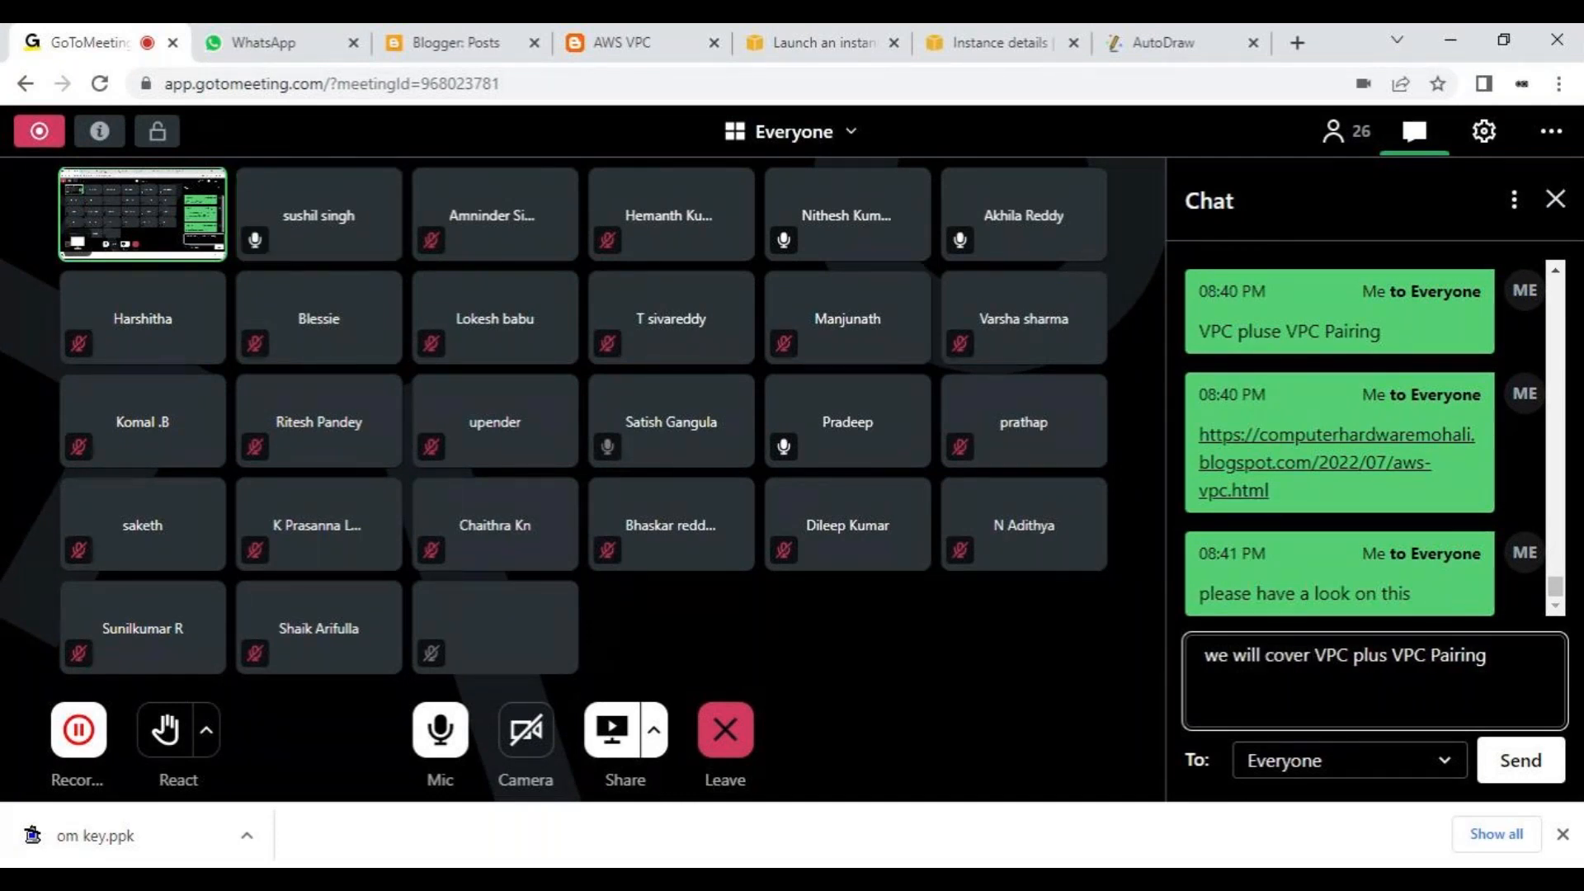
text(tomorow)
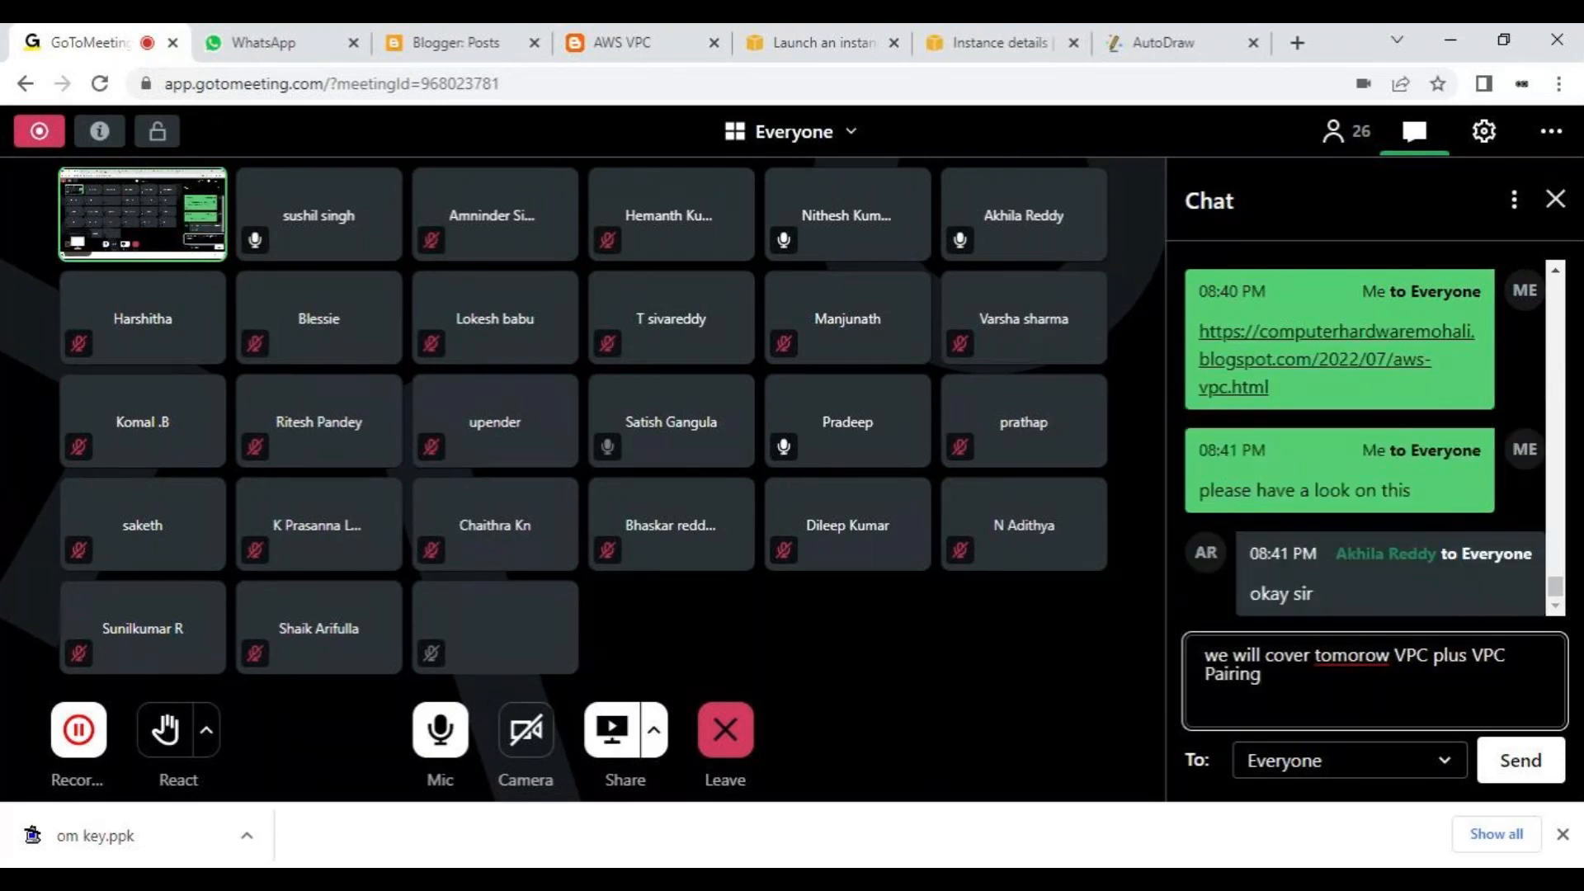
key(Return)
- Send everyone the chat message "at sharp 7 PM", dismissing the print dialog along the way
text(at shar)
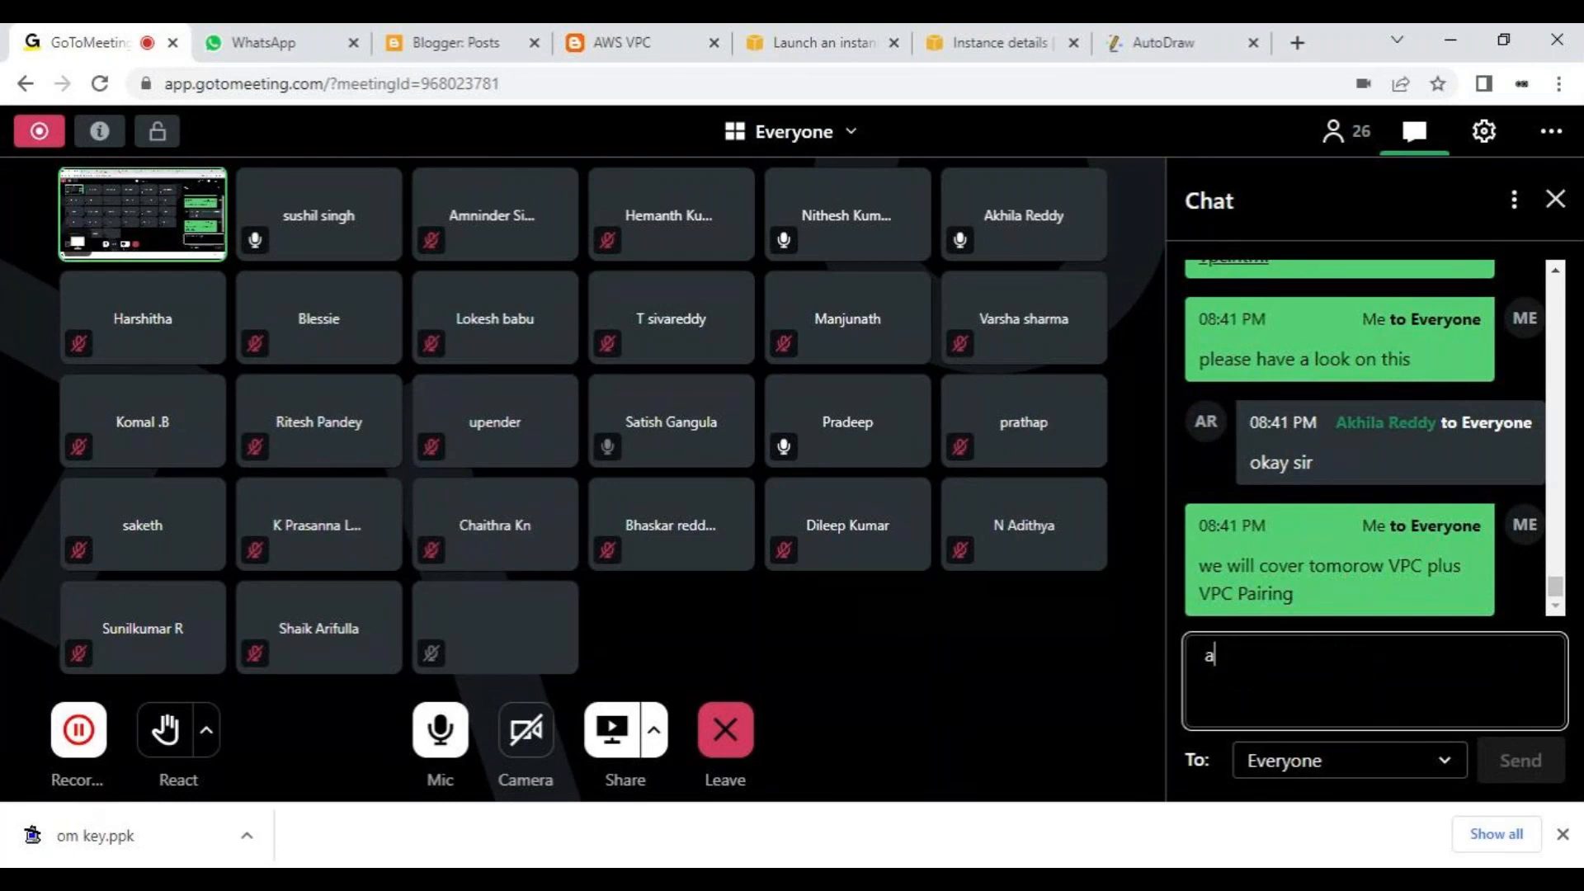
text(p 7)
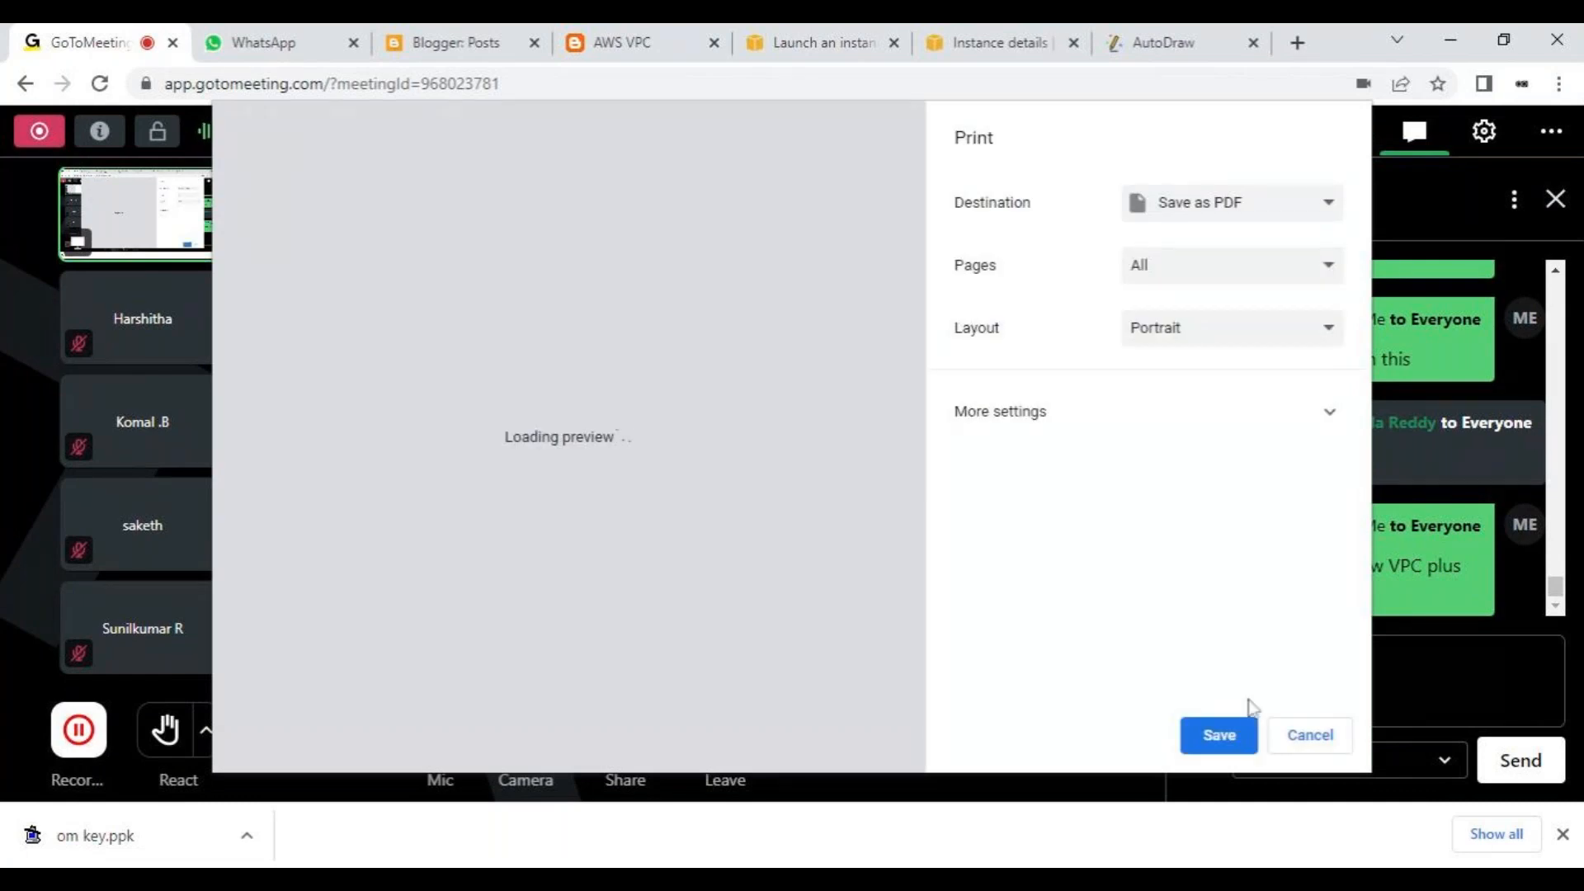
click(1292, 742)
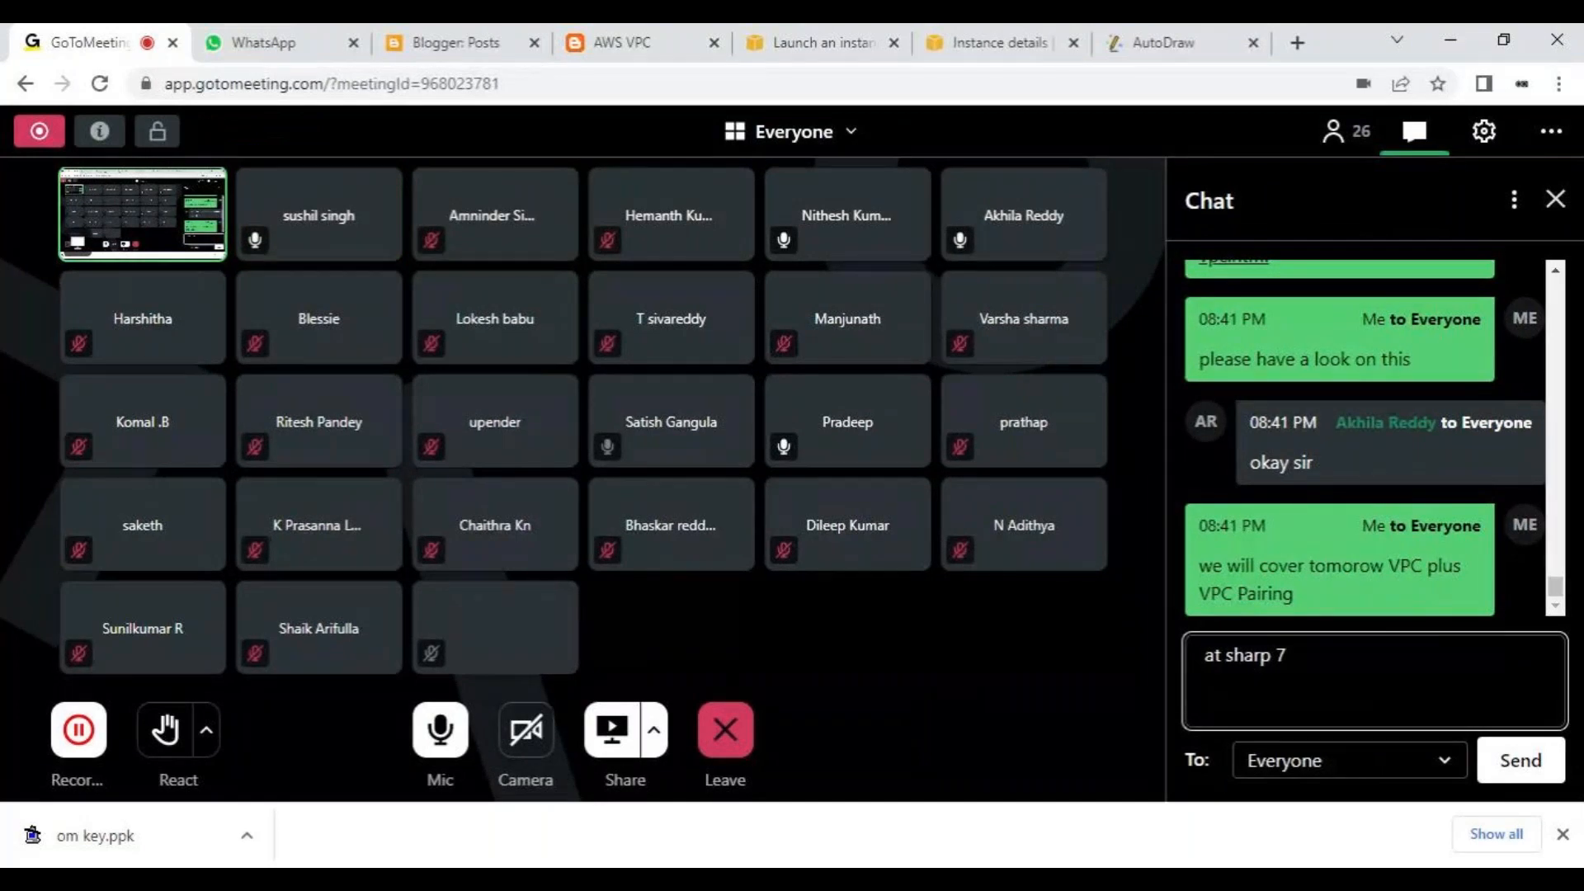
text(PM)
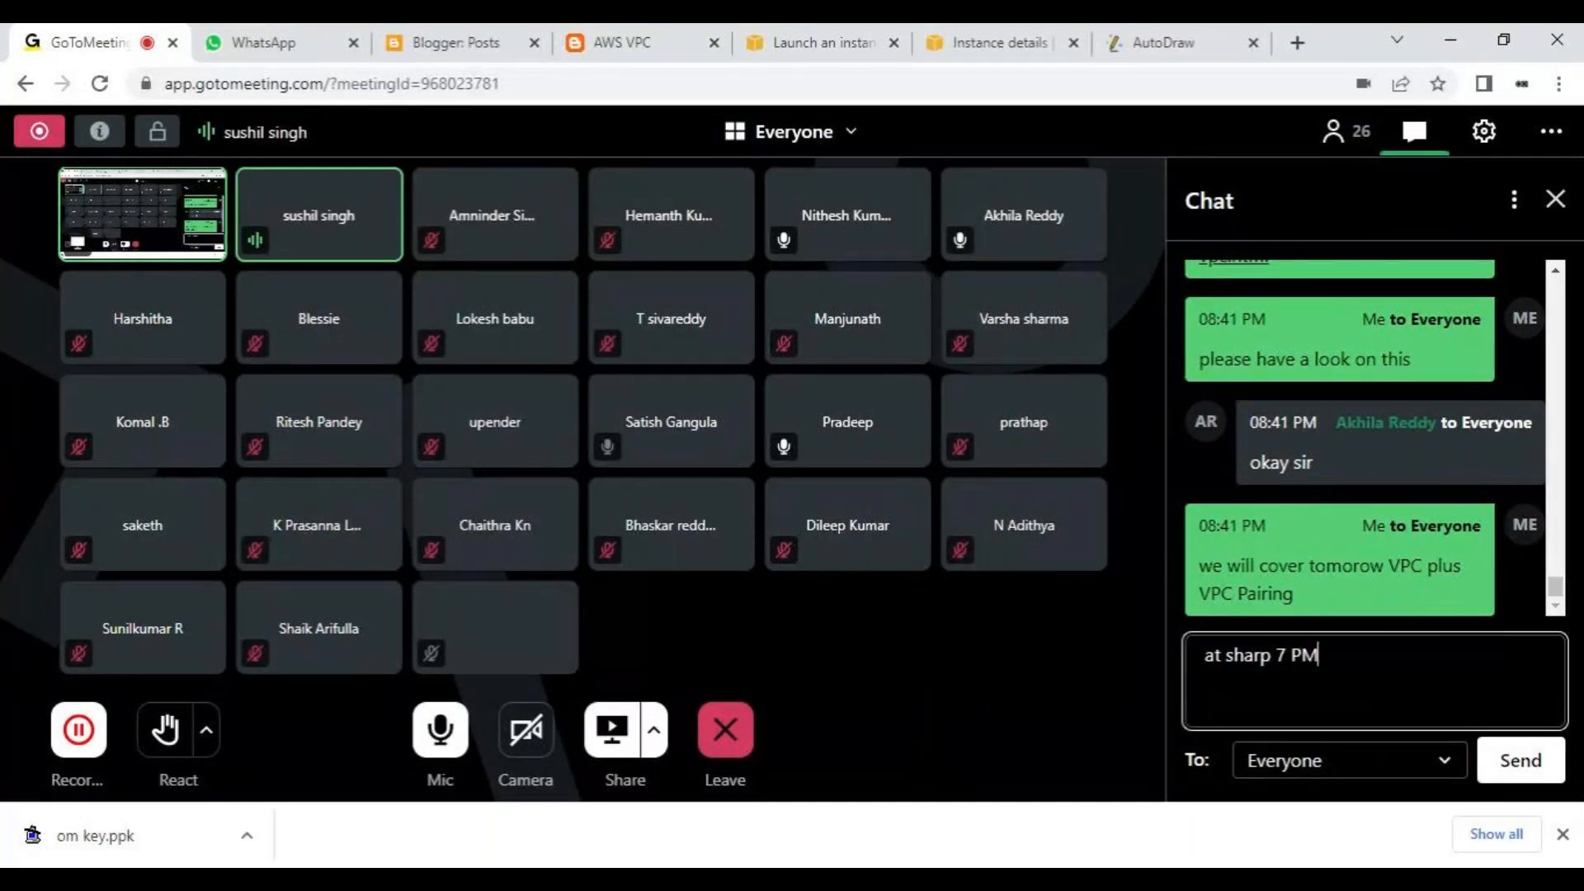
key(Return)
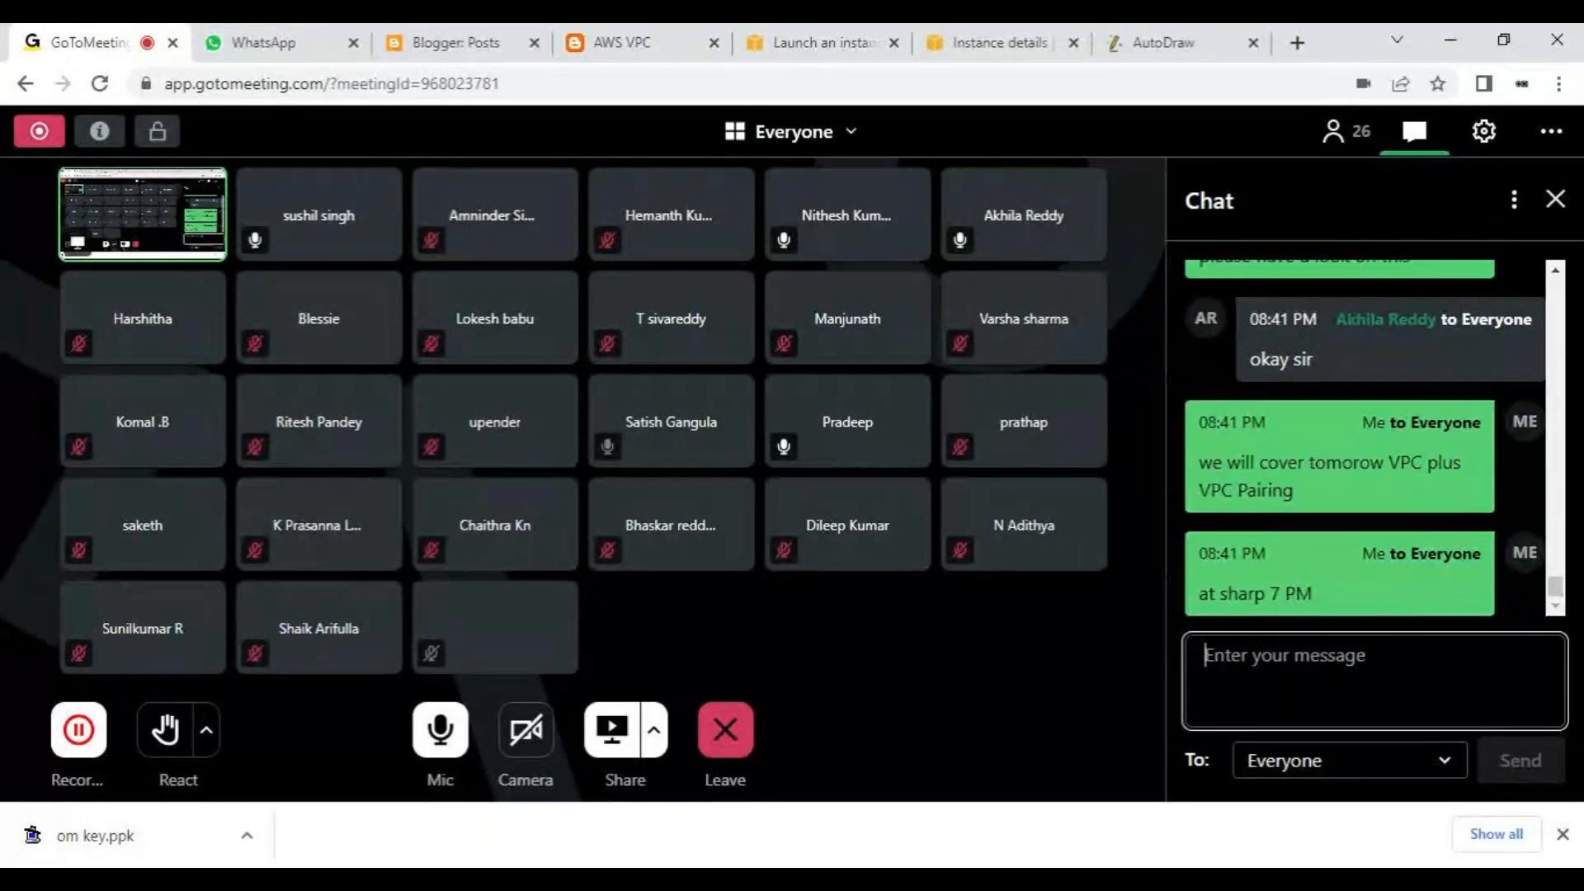
- Send everyone the chat message "anyone need help today on this ask me"
text(any)
text(one wan)
key(BackSpace)
key(BackSpace)
key(BackSpace)
text(need)
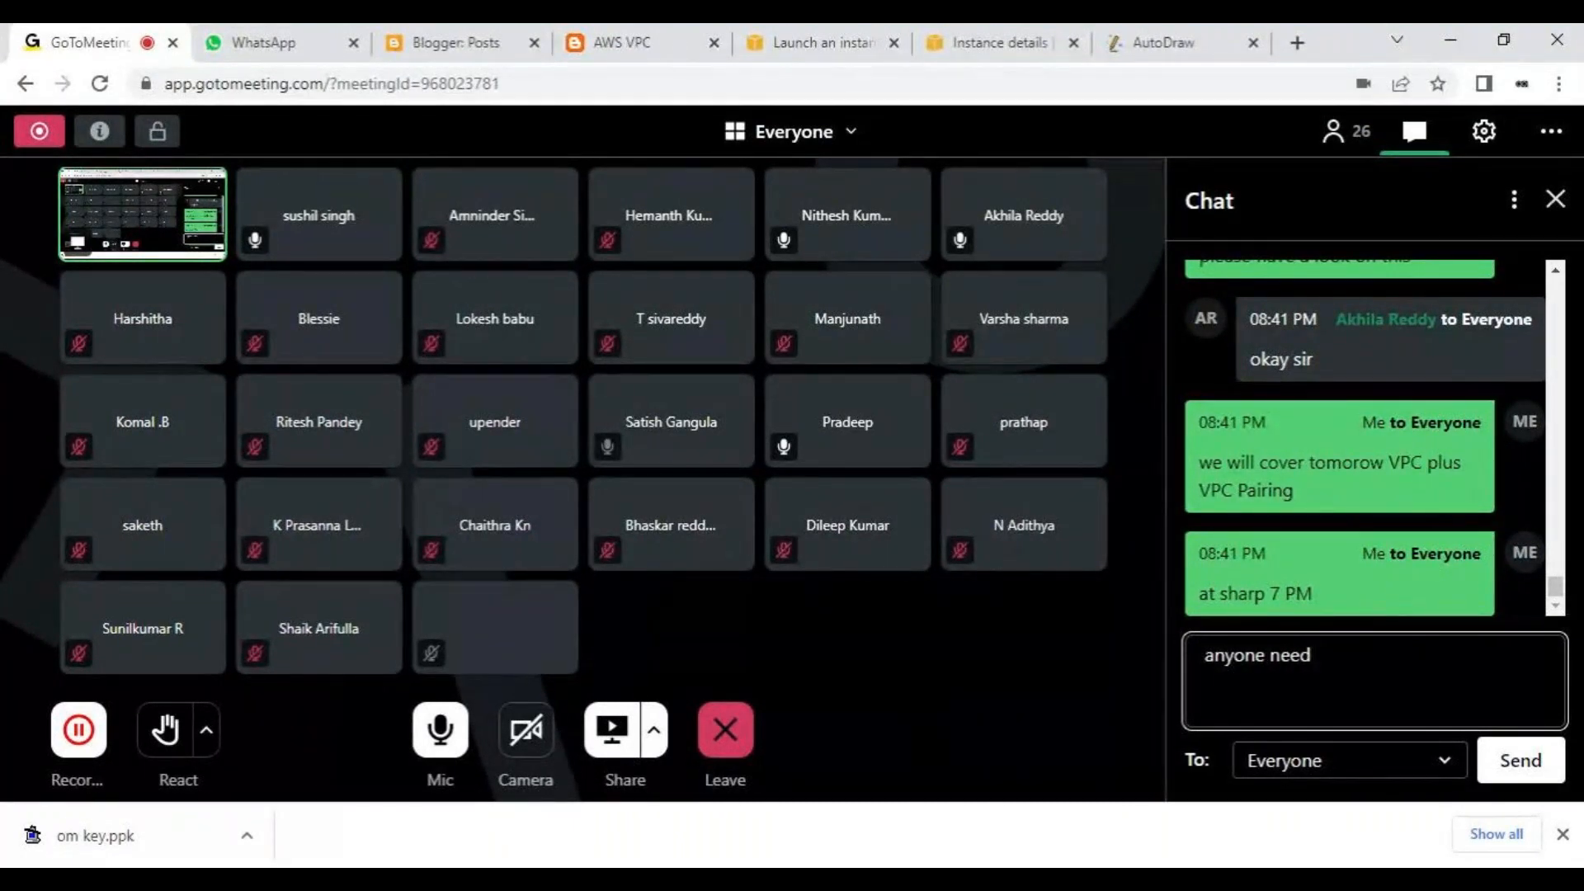
text( help toda)
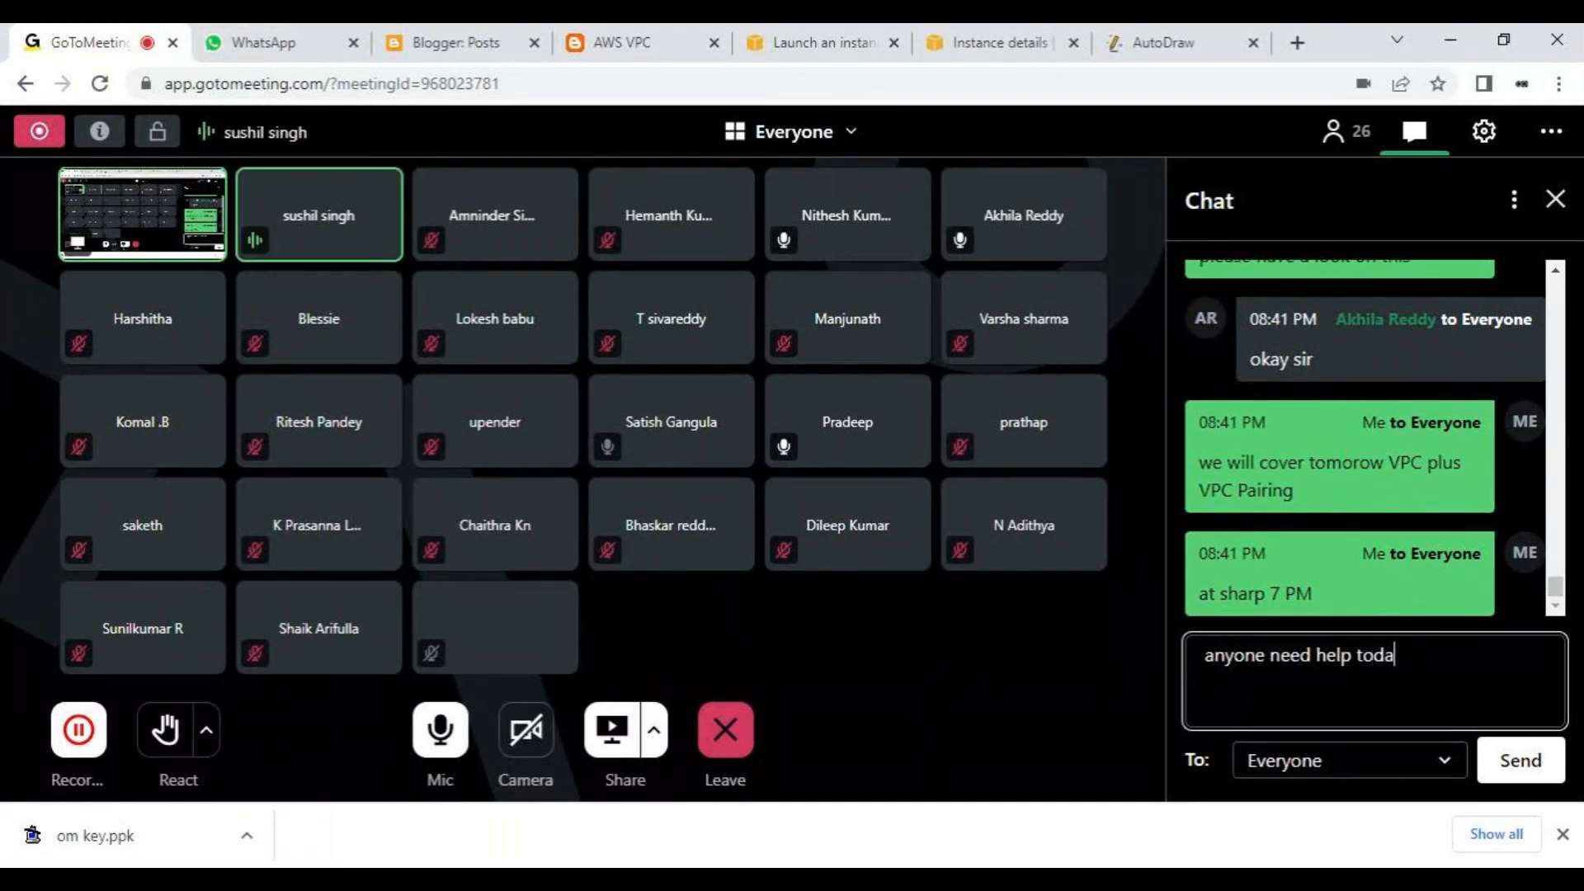
text(y on this ask me)
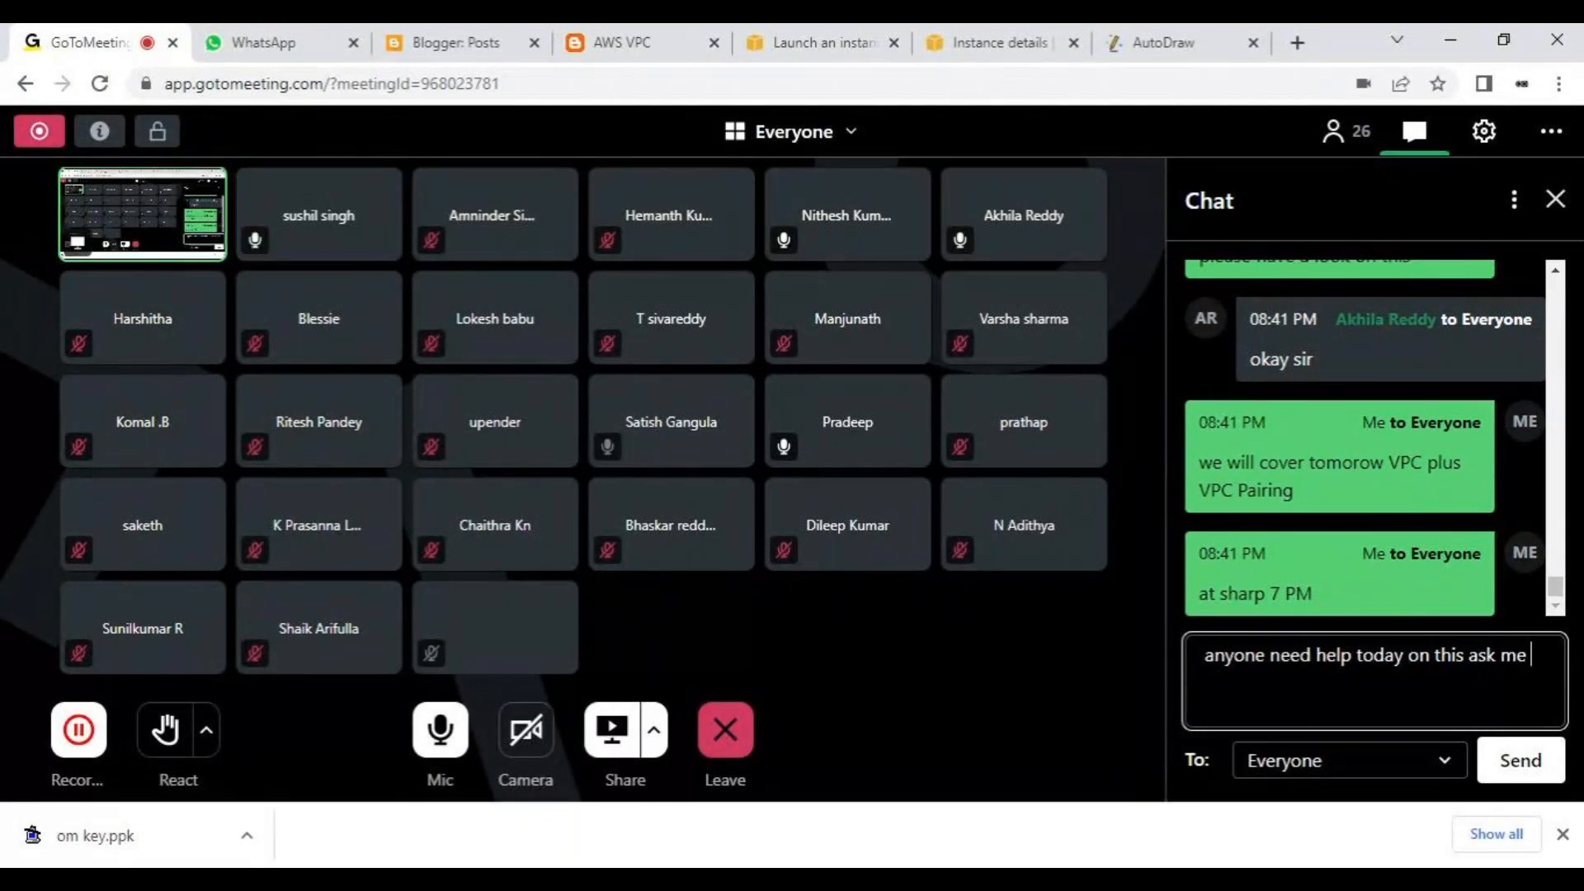
key(Return)
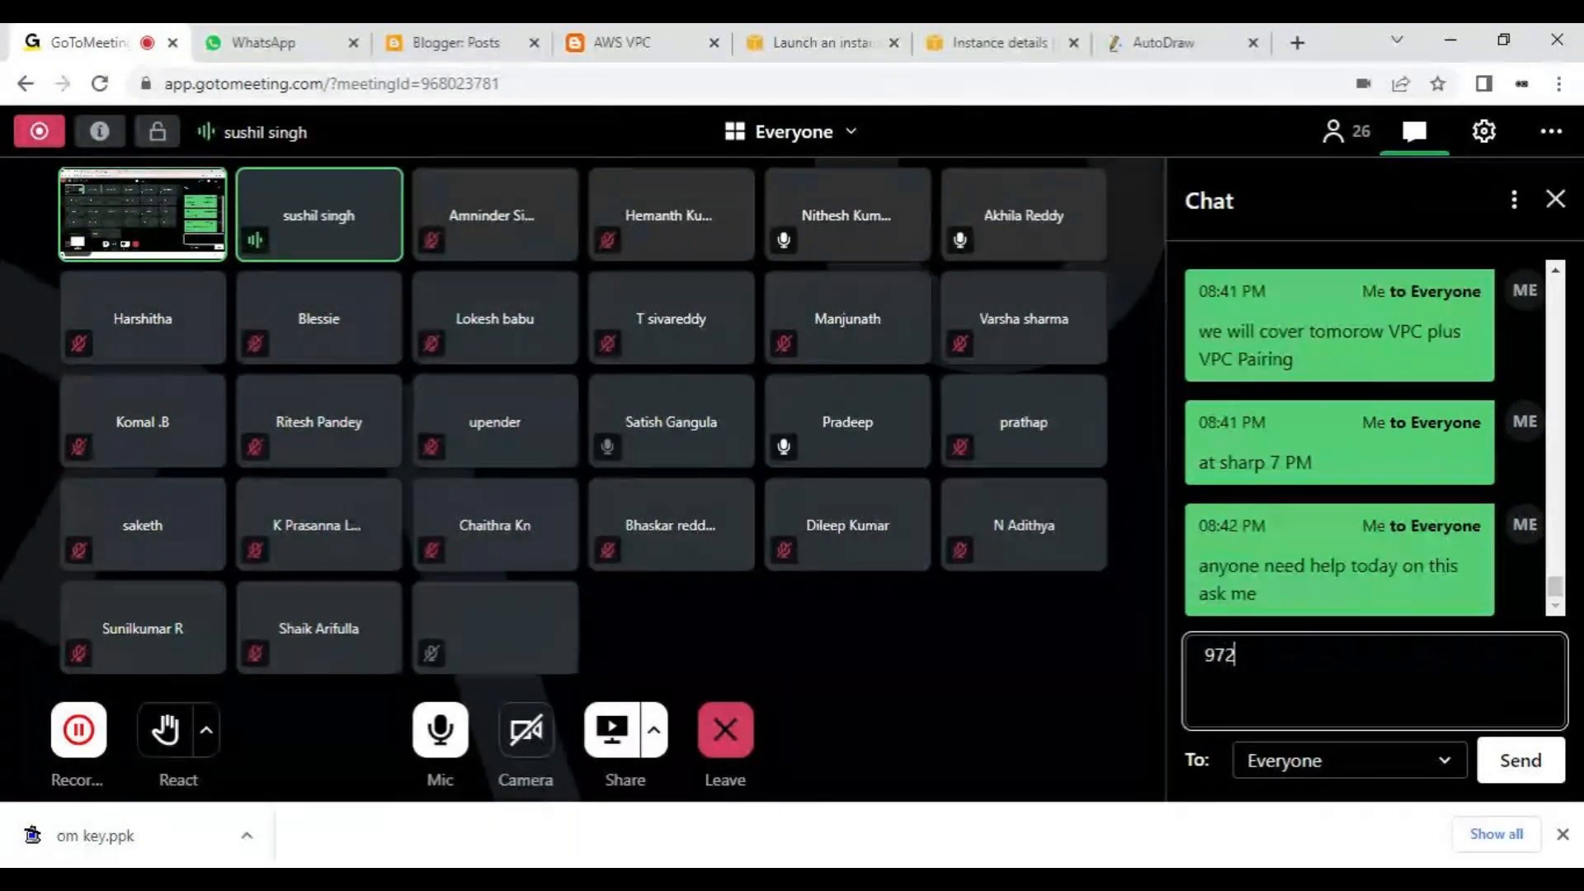
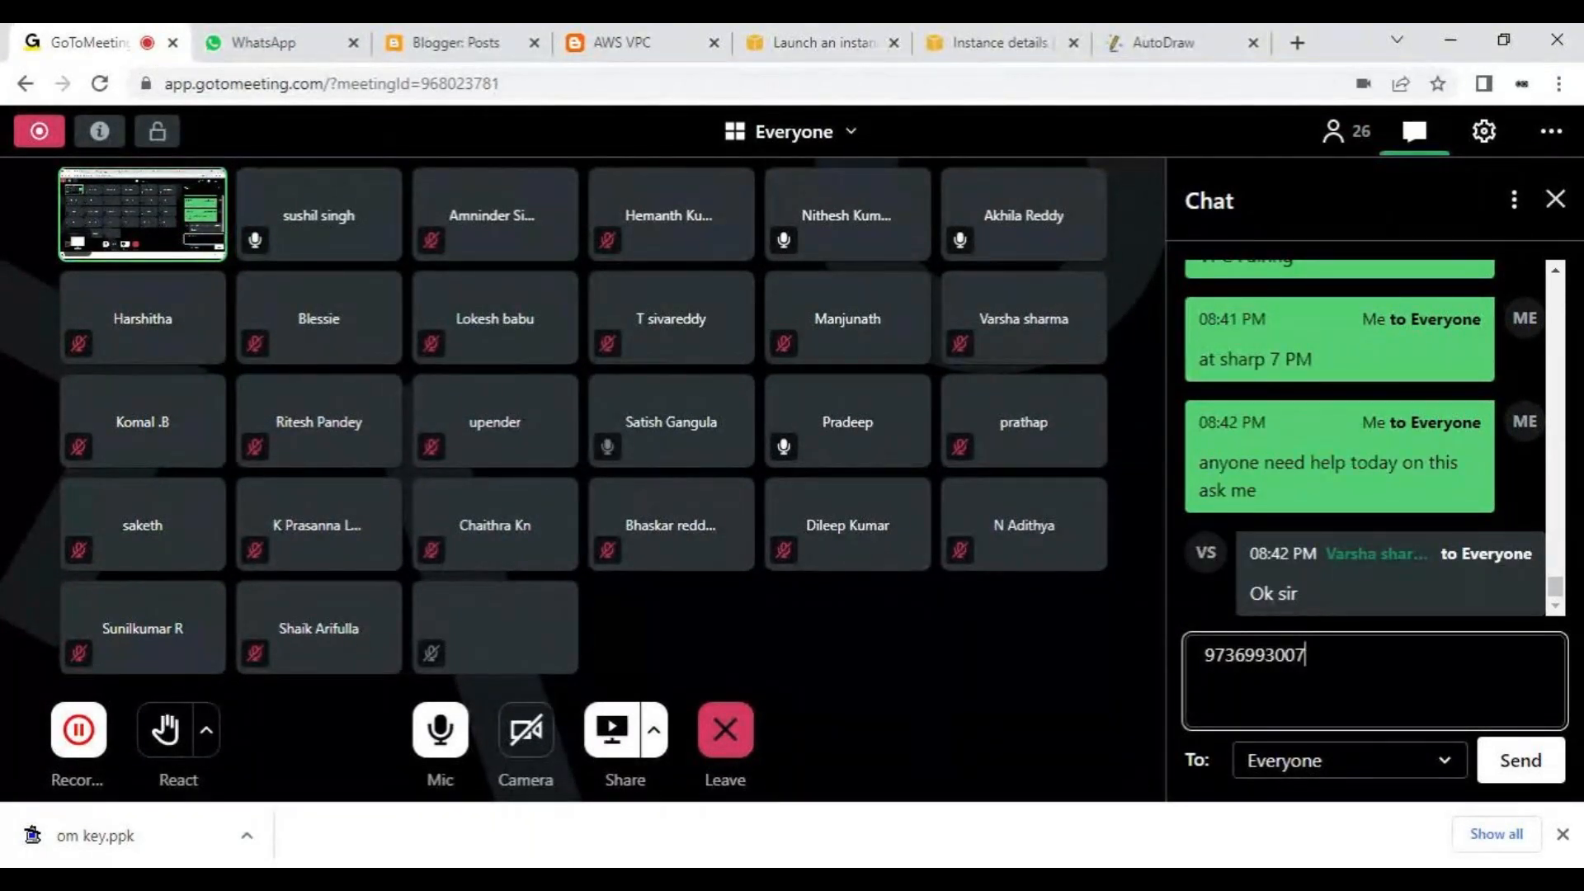
- Send everyone the contact phone number as a chat message
key(Return)
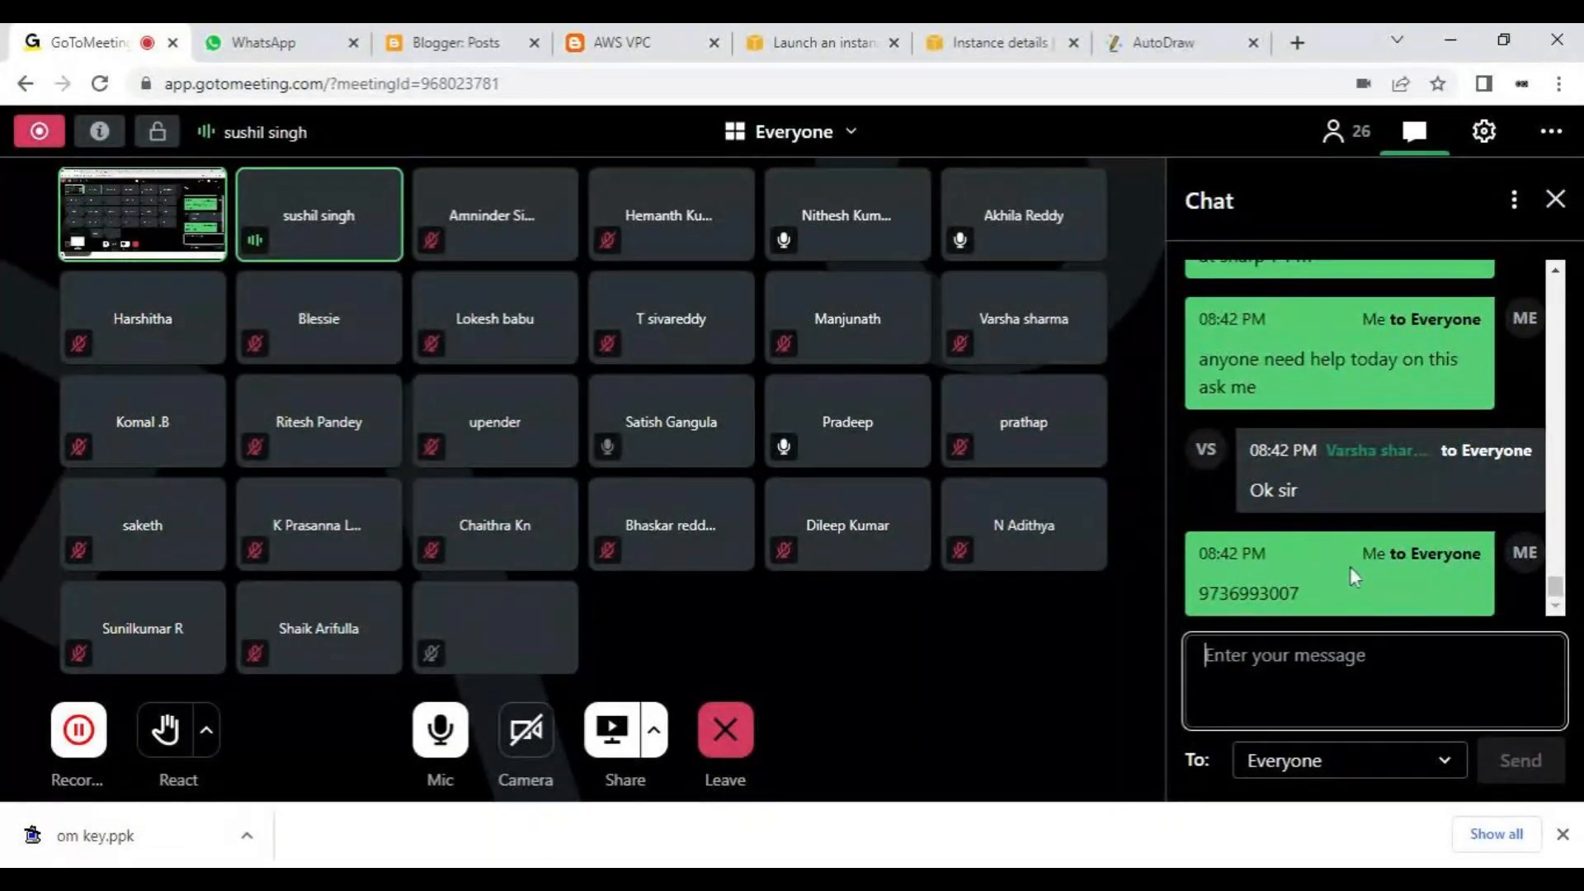
scroll(1349, 565, up, 1)
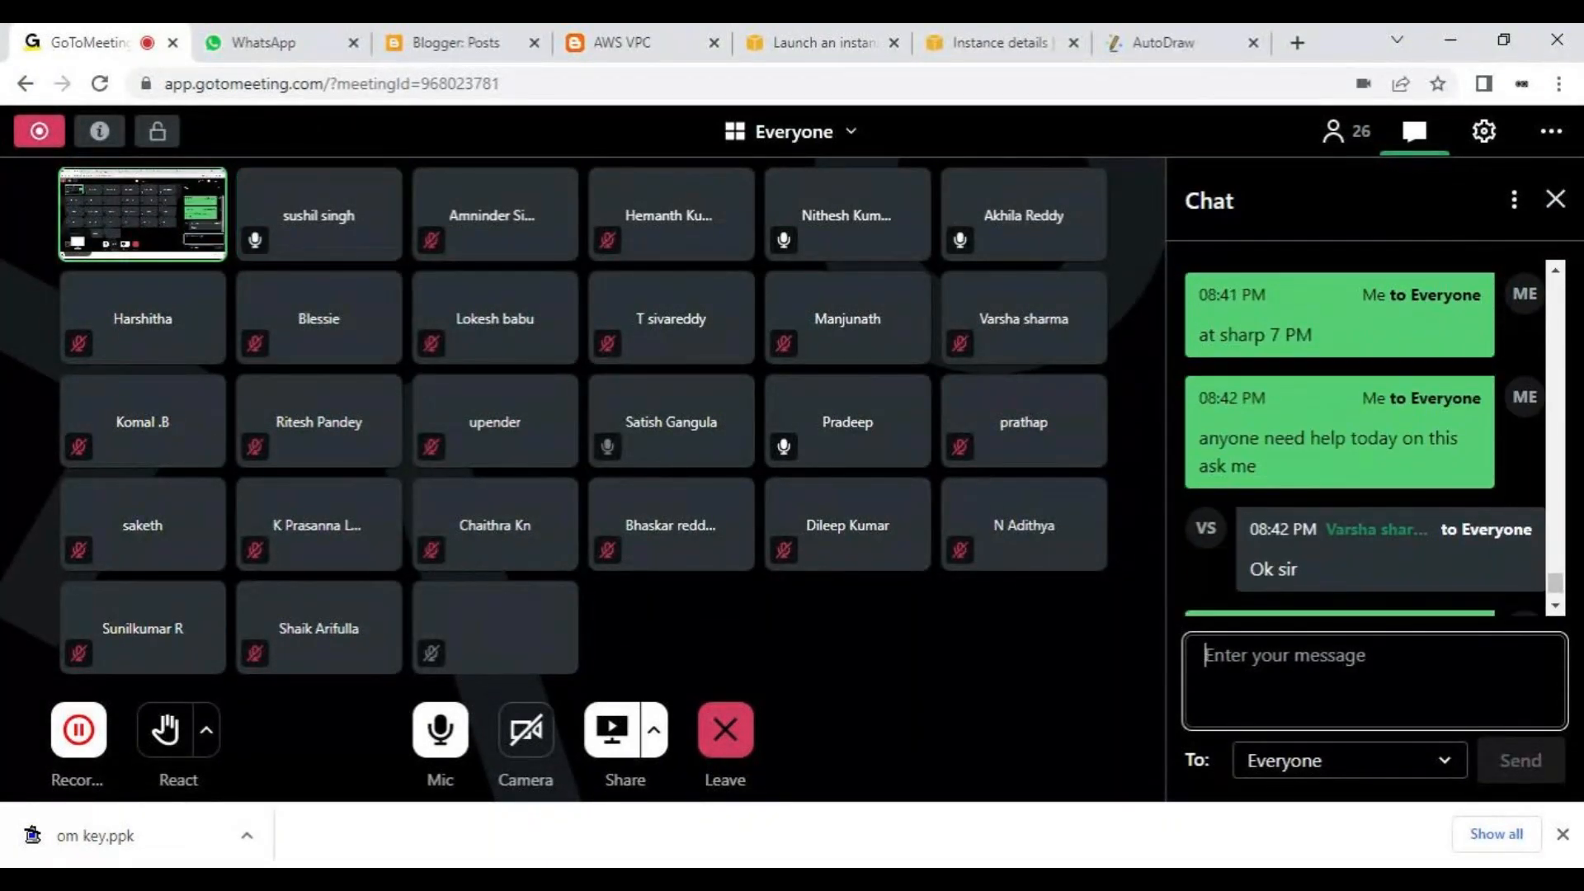
scroll(1458, 537, down, 1)
scroll(1458, 538, up, 3)
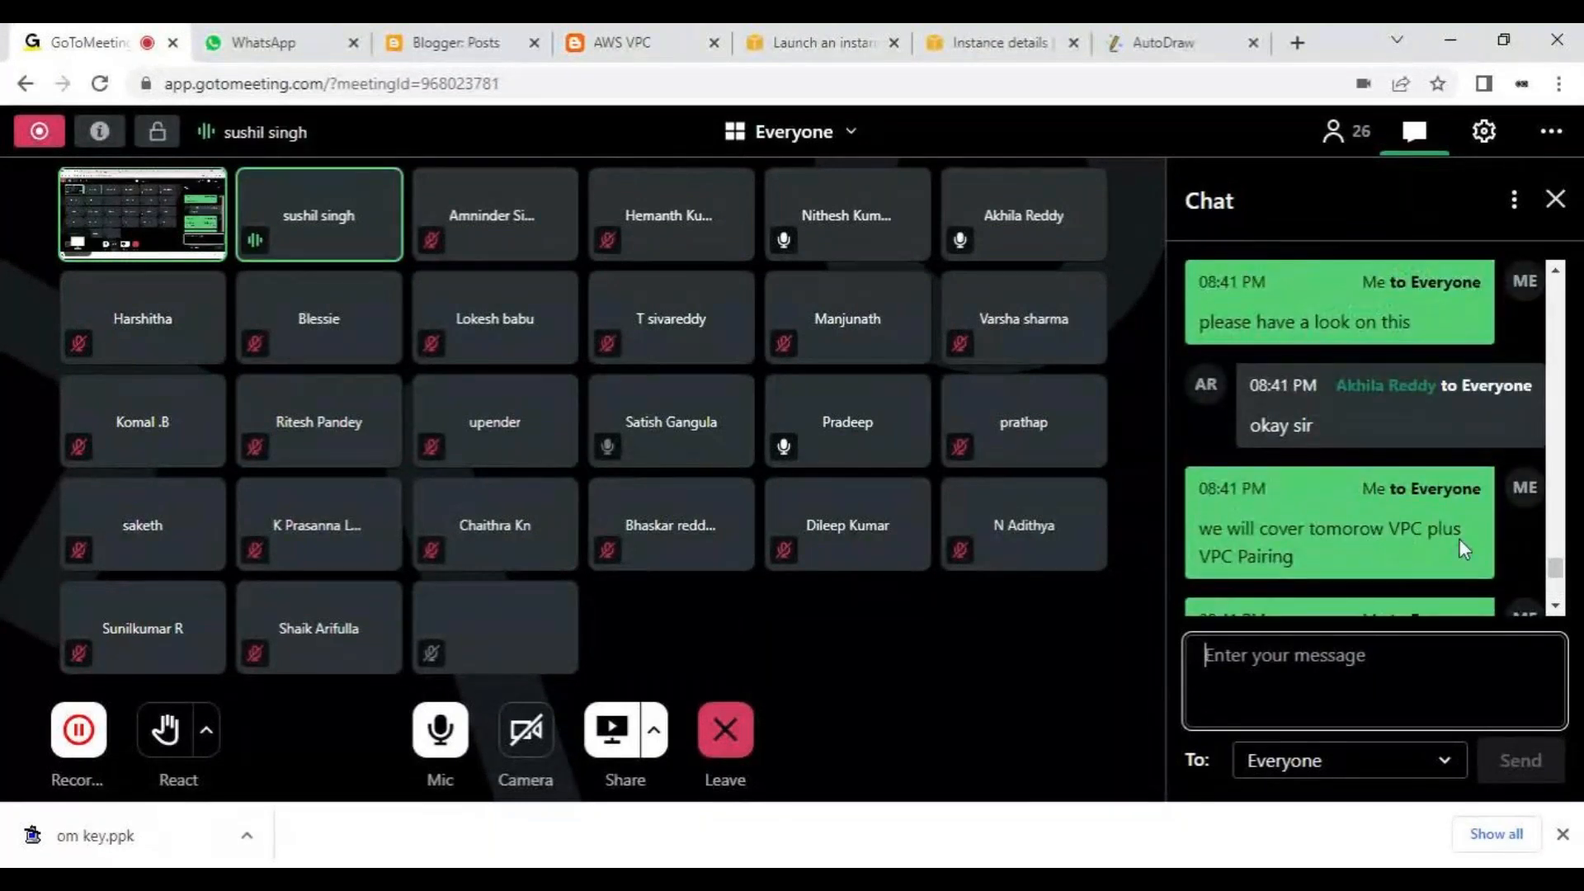
scroll(1458, 538, down, 4)
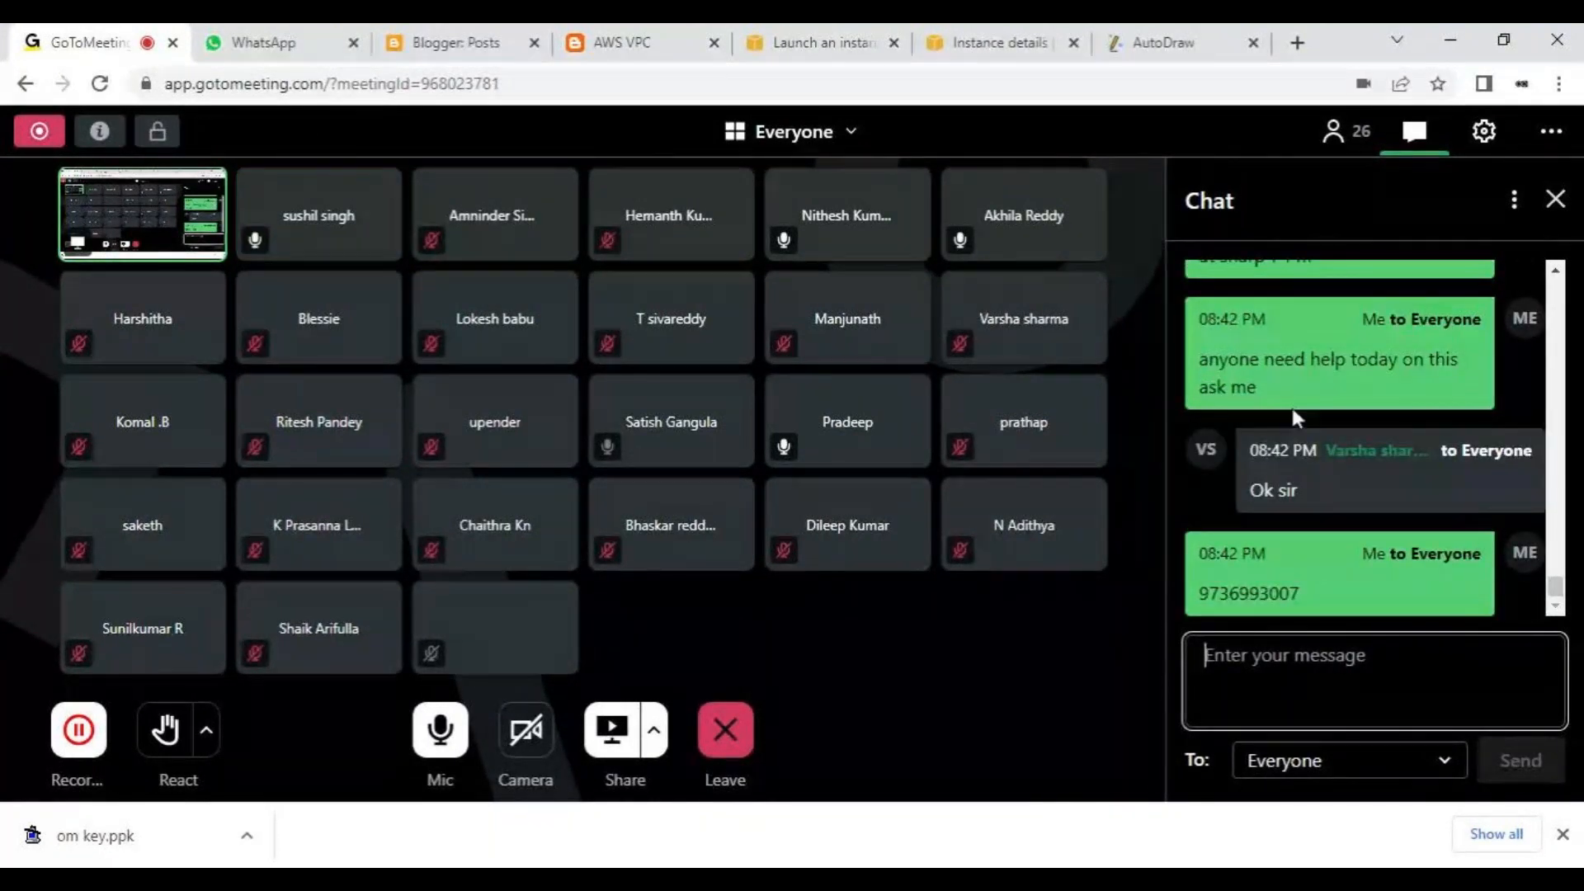
click(990, 42)
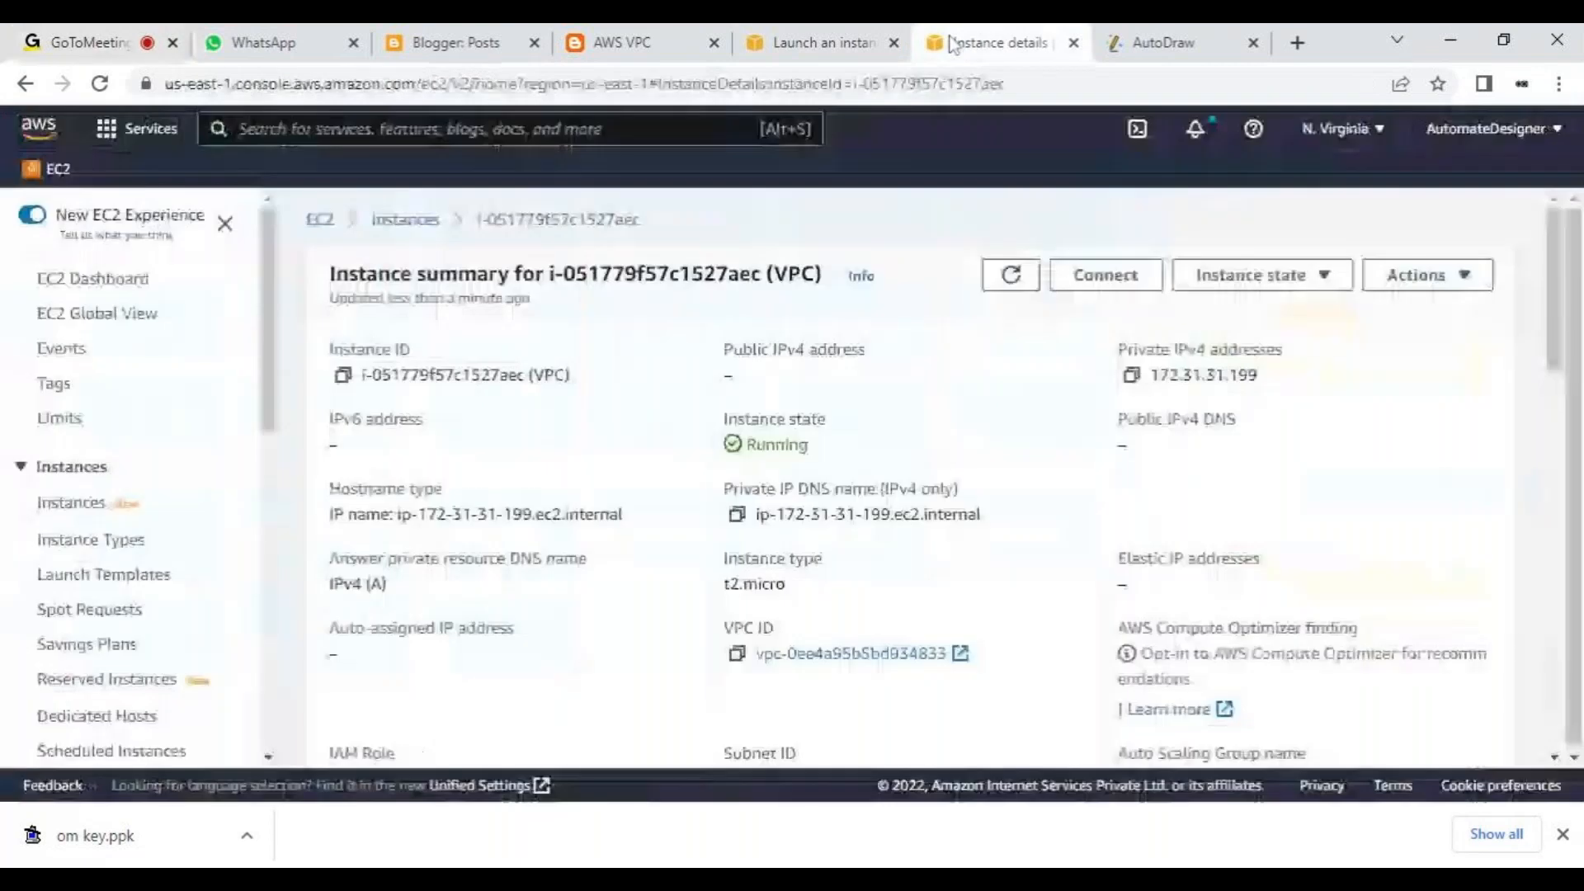
click(839, 27)
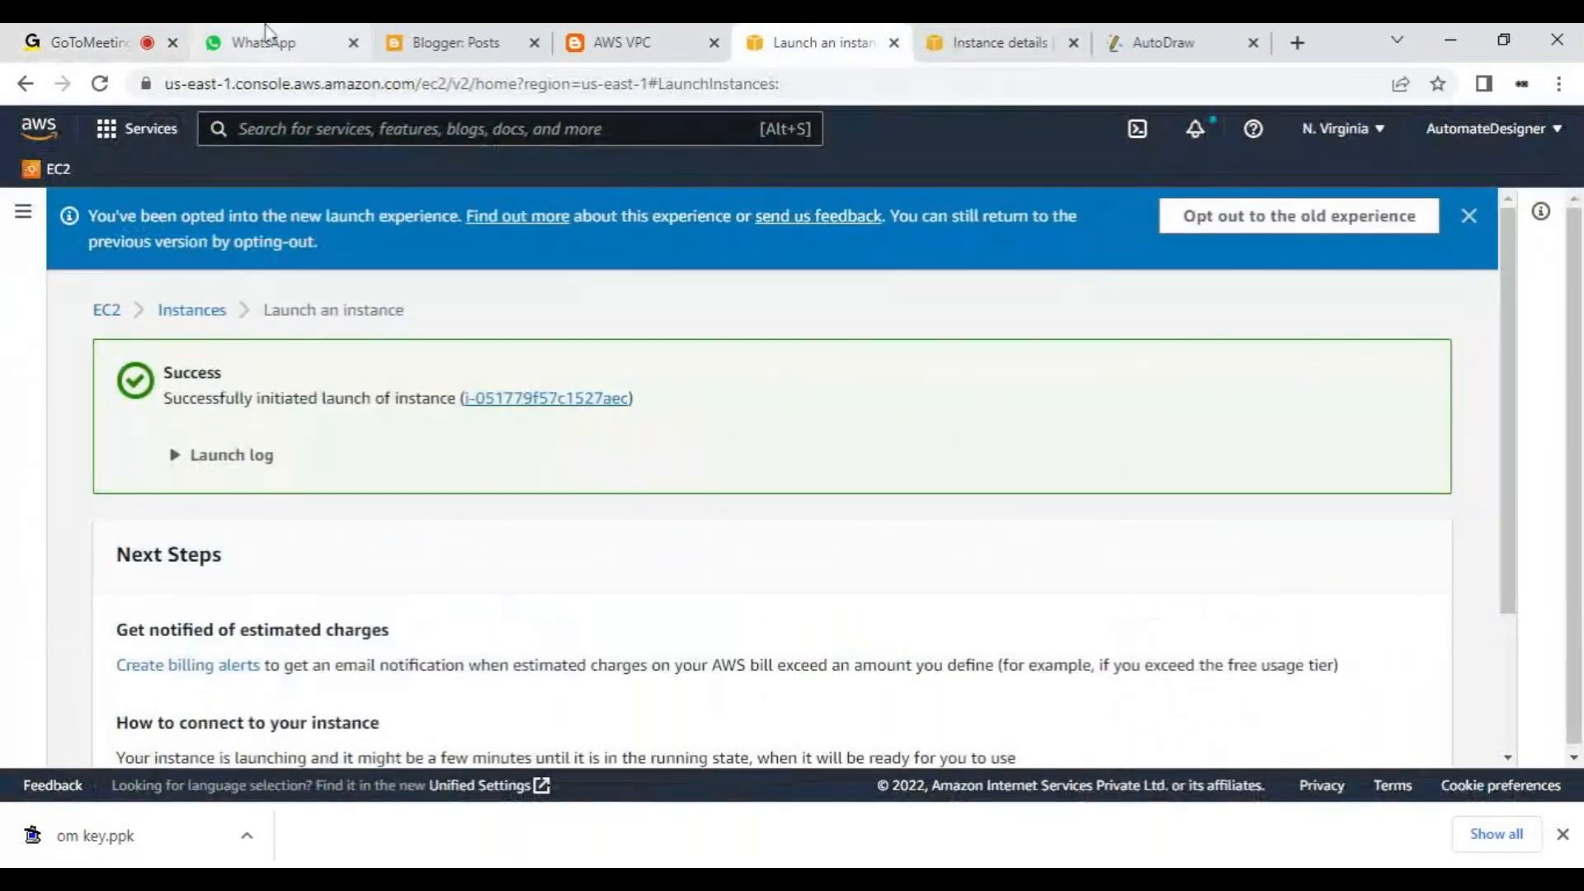
click(132, 33)
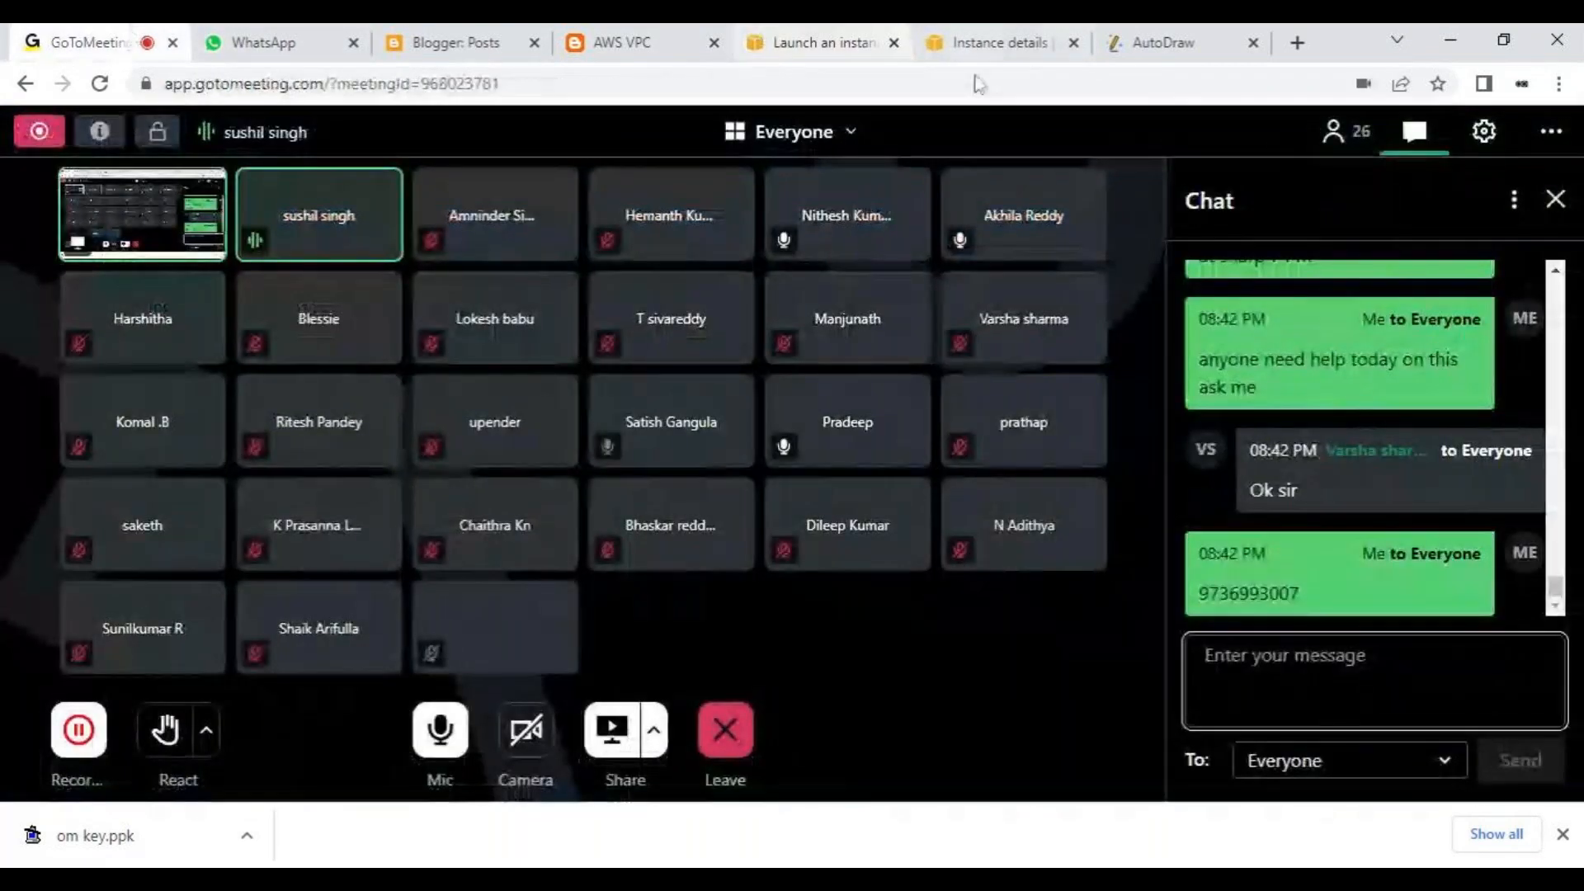